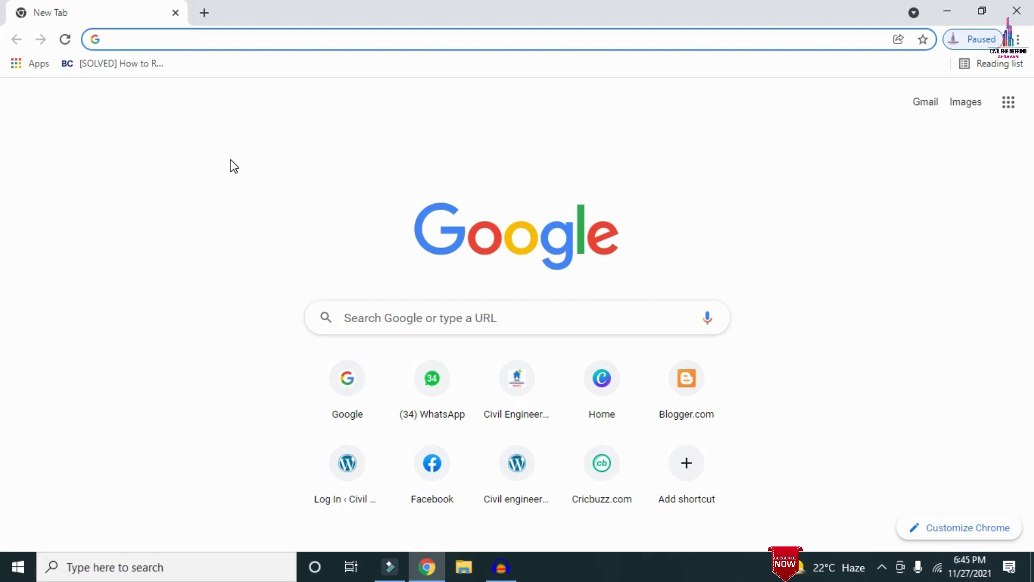
text(http://civilbasics123.com/)
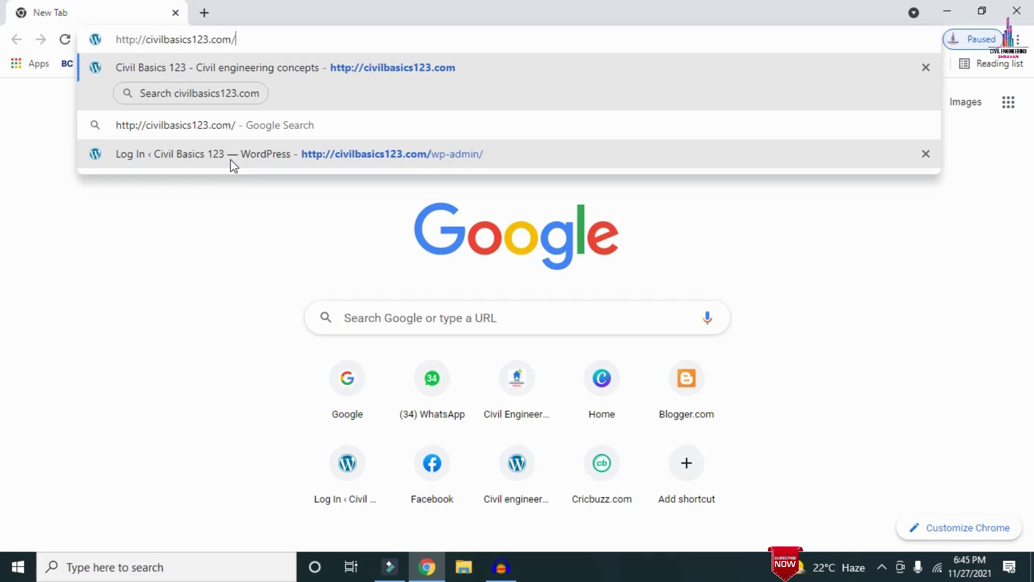
key(Return)
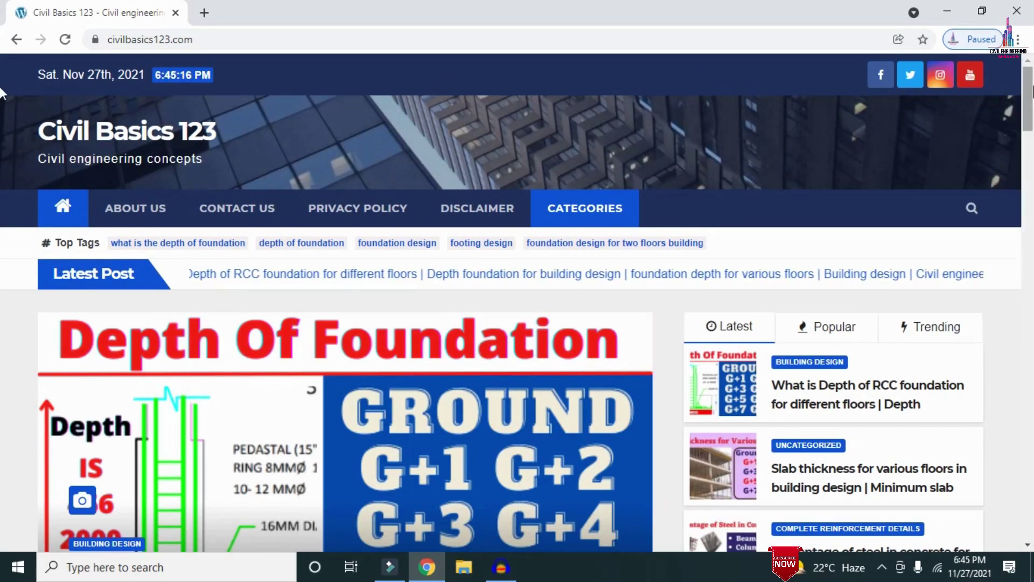
scroll(2, 118, down, 7)
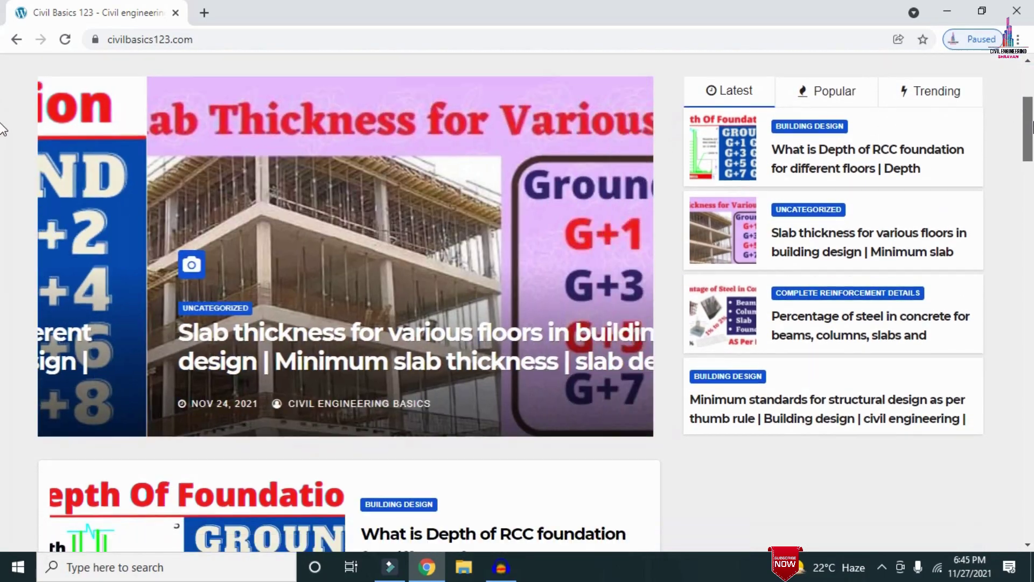
scroll(2, 145, down, 4)
scroll(2, 171, up, 11)
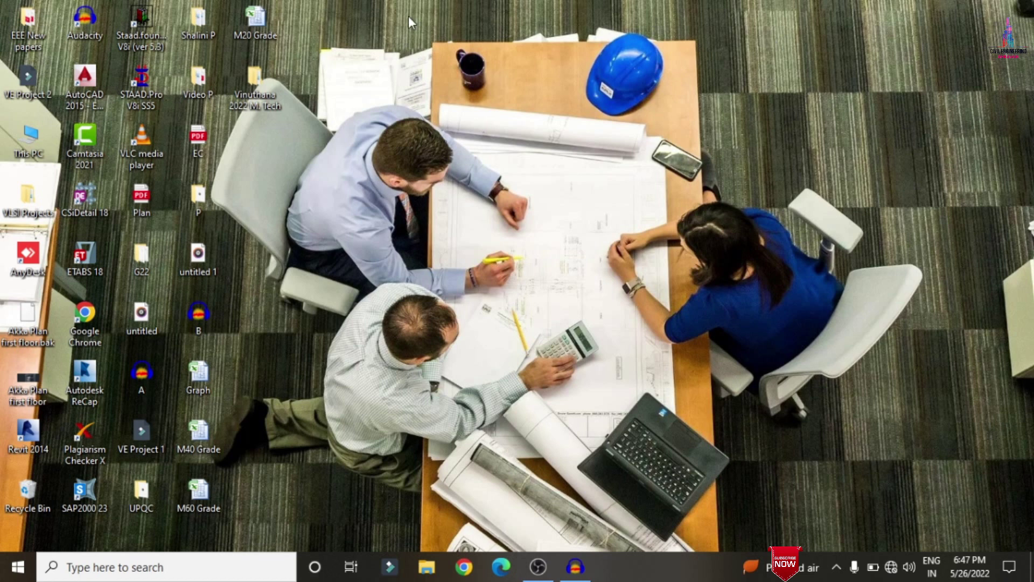
Launch ETABS 18 and start a new model with built-in Metric SI, Indian steel, IS 800:2007 and IS 456:2000 settings.
double_click(99, 248)
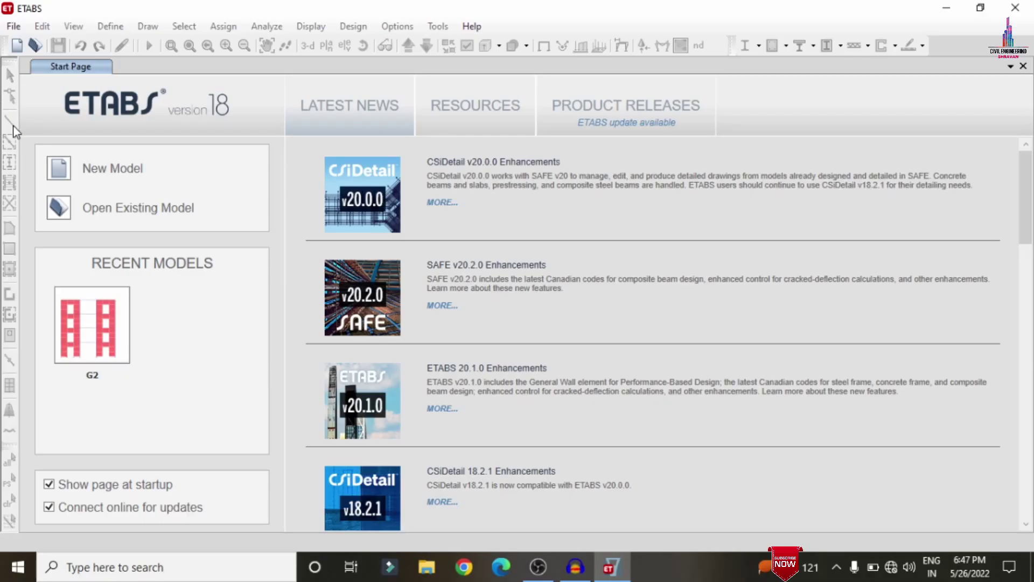
click(18, 27)
click(35, 48)
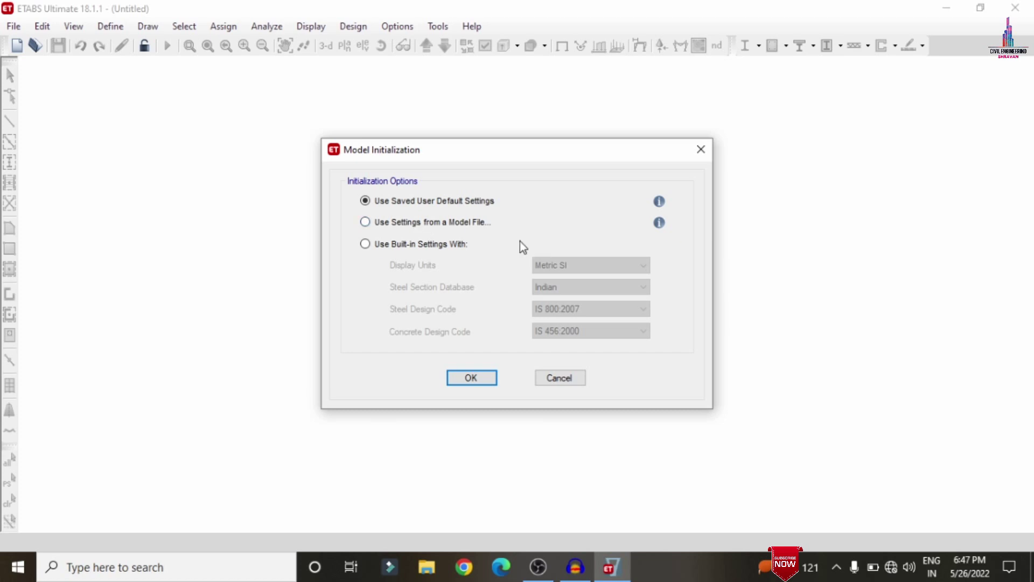
click(395, 244)
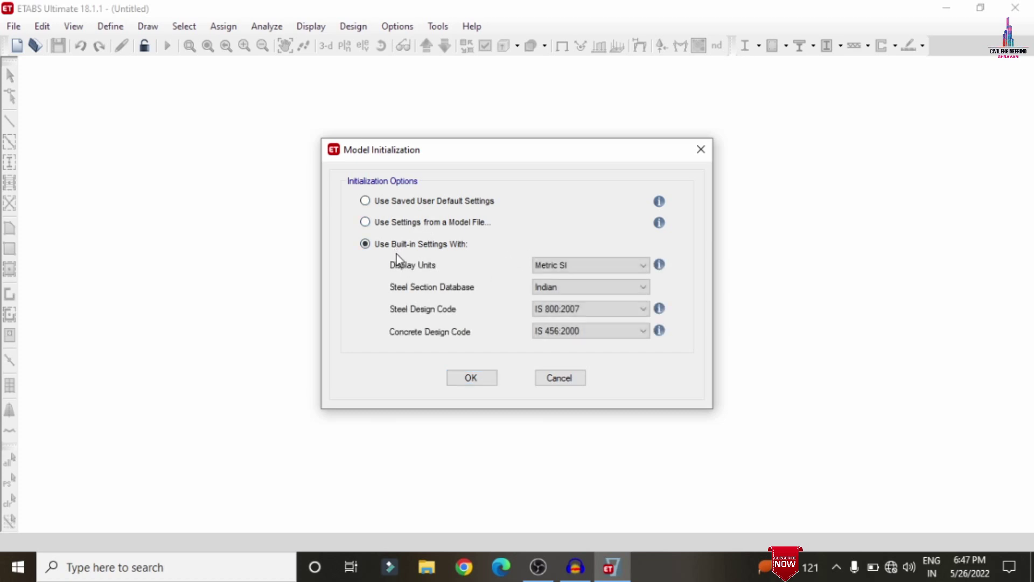
click(472, 379)
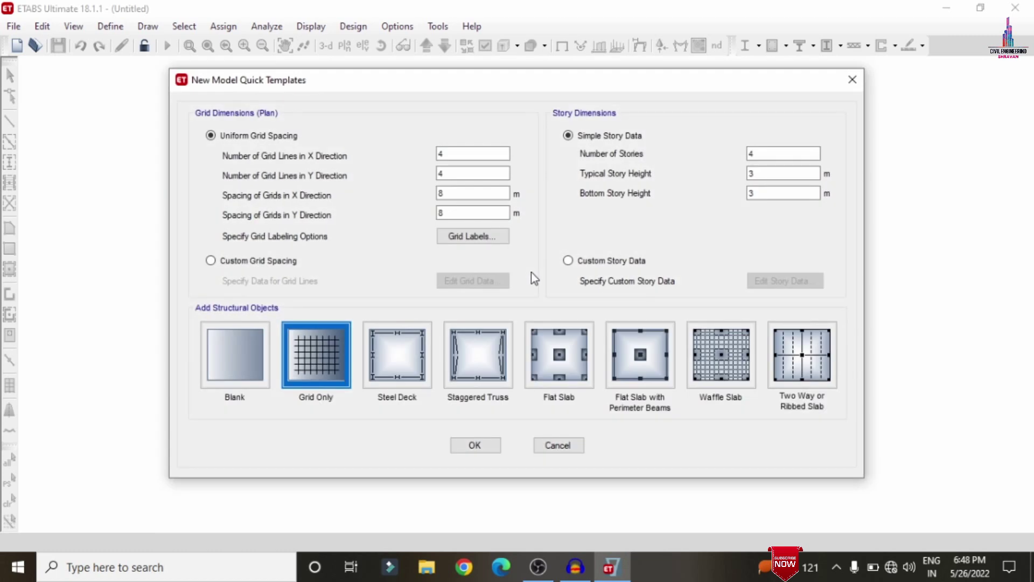
Define a uniform plan grid with 13 grid lines in X and Y and 4 m spacing in both directions.
click(458, 155)
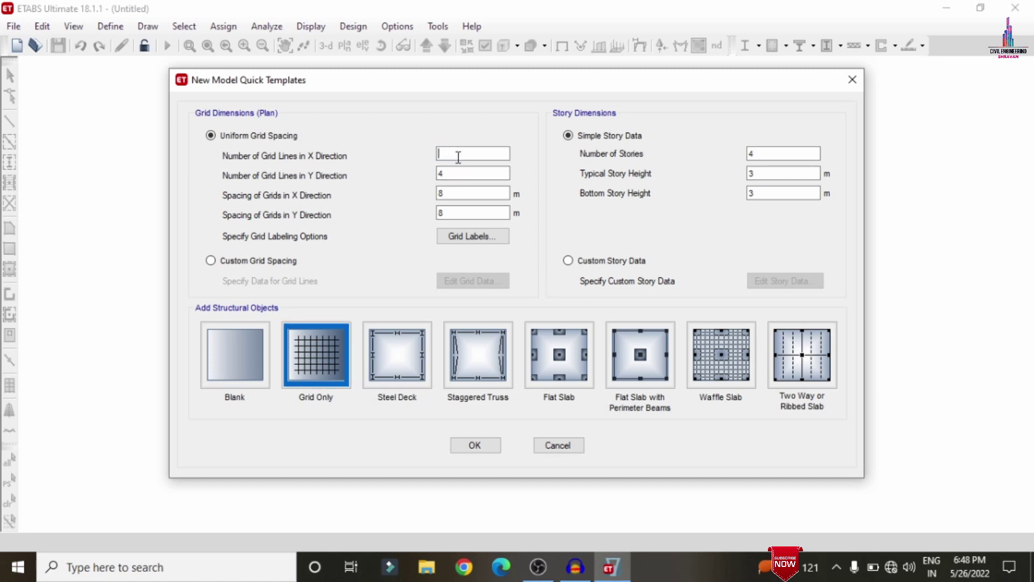
text(13)
key(Tab)
text(13)
key(Tab)
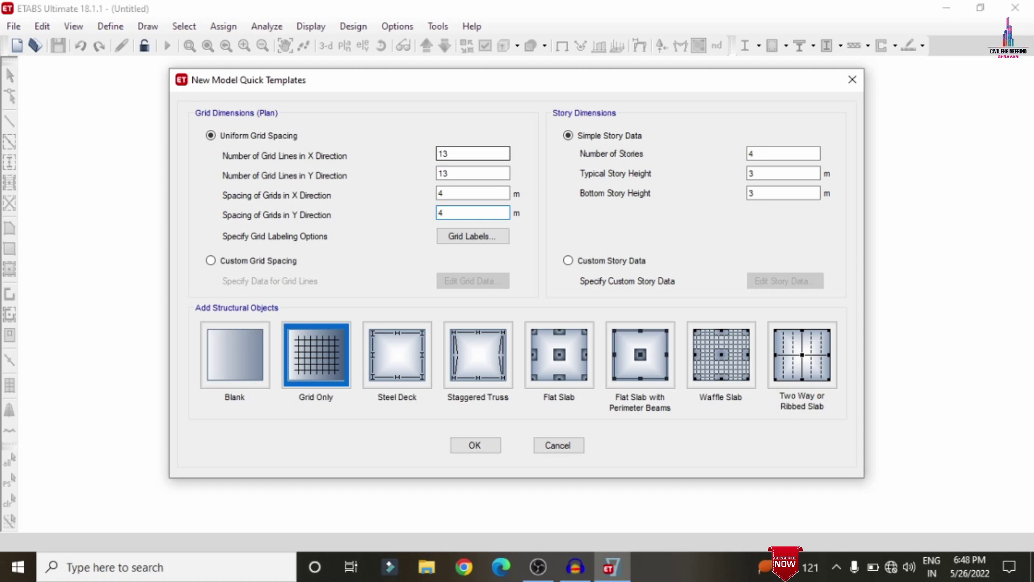
Set 13 stories with 3 m typical and bottom heights, and create the model from the Grid Only template.
key(Tab)
key(Tab)
key(Tab)
key(Tab)
key(Tab)
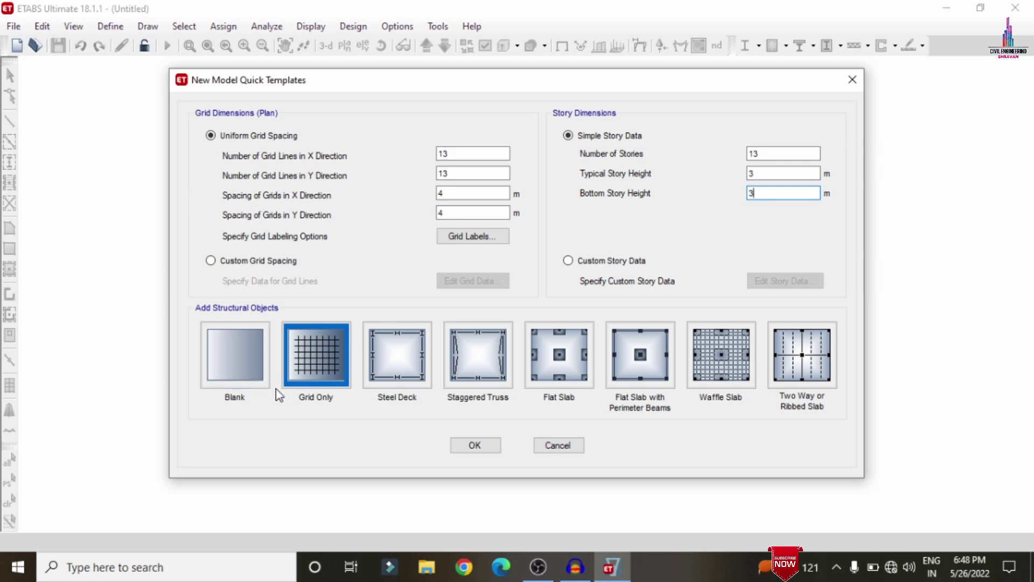
click(304, 361)
click(475, 445)
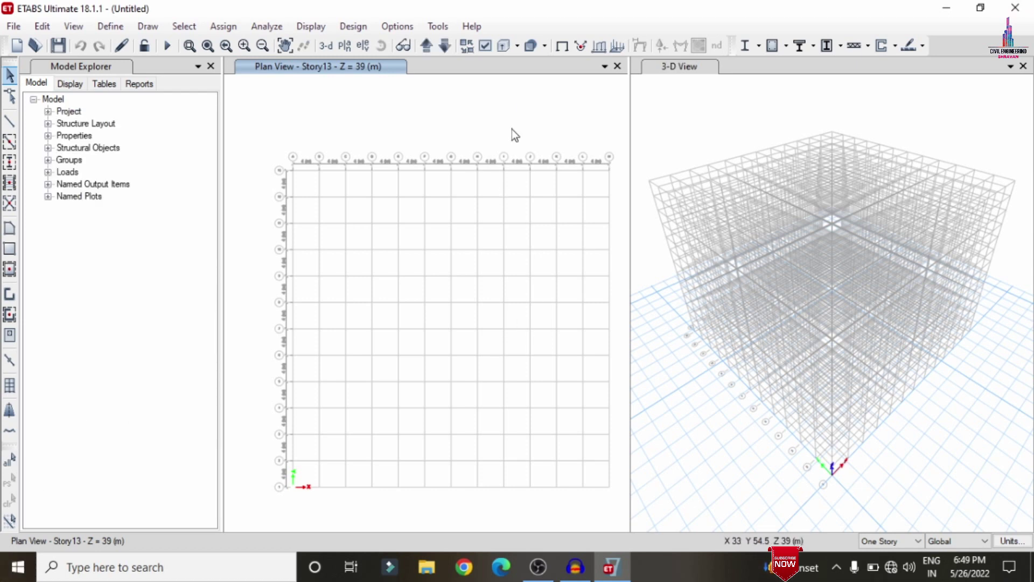
Open the model's story data and rename Story1 through Story5 as G, 1, 2, 3 and 4.
right_click(510, 99)
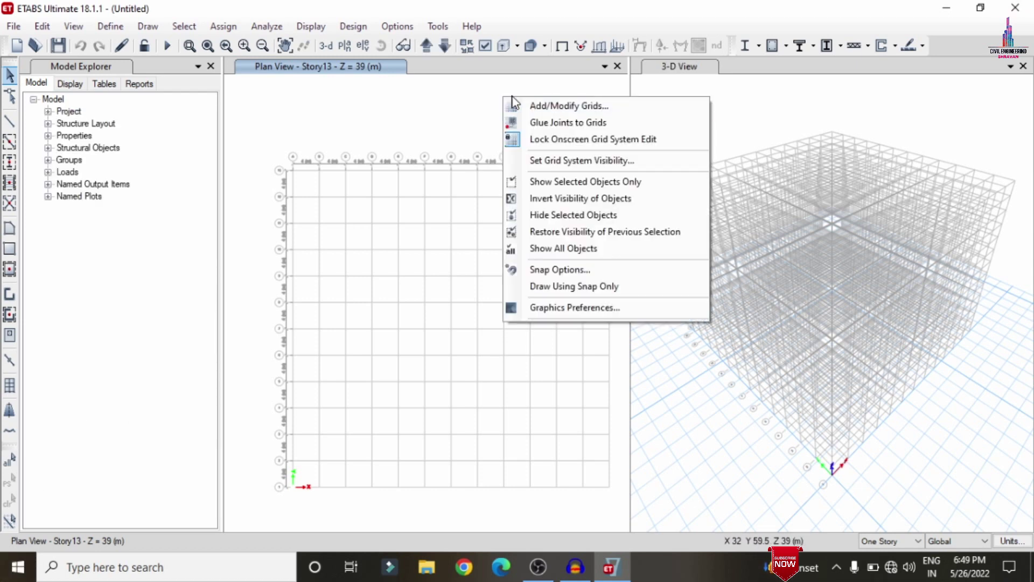
click(529, 105)
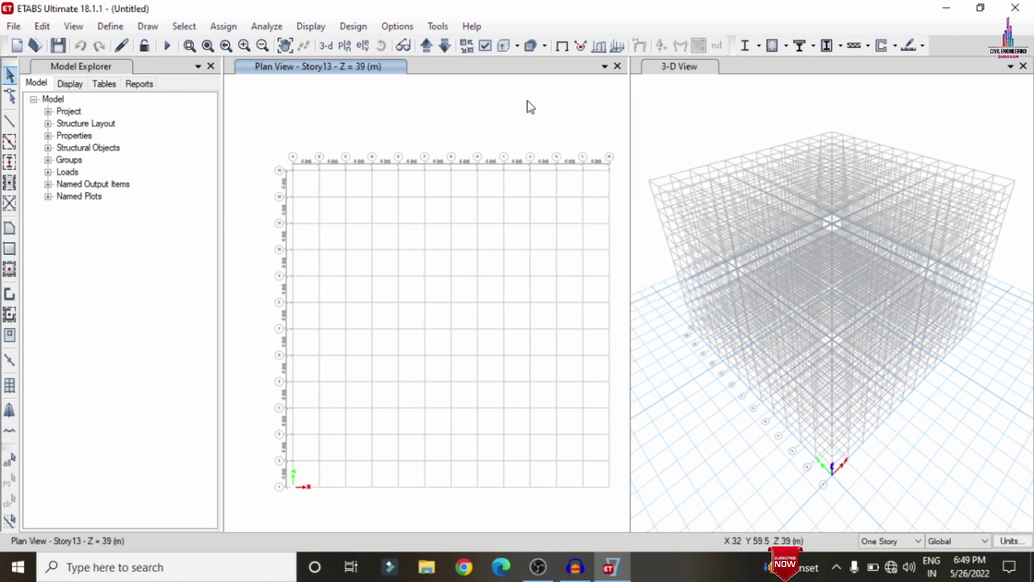
click(587, 130)
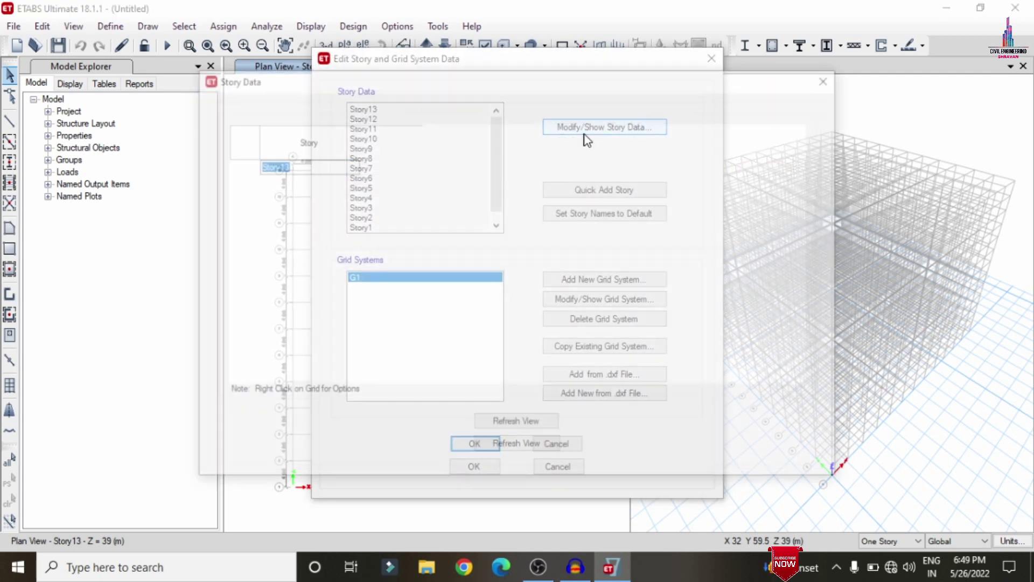
scroll(340, 342, down, 1)
double_click(323, 350)
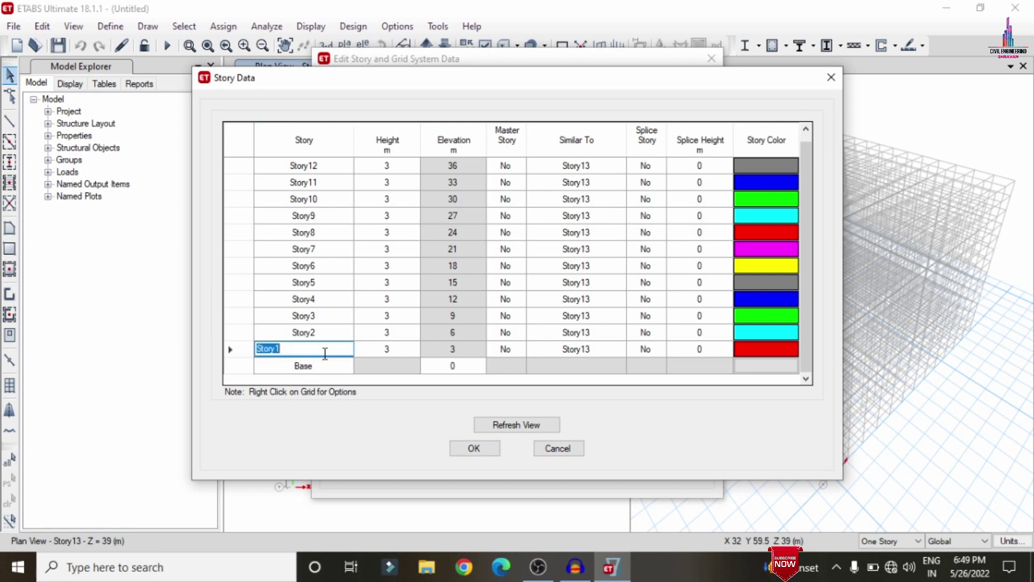
text(G)
double_click(332, 333)
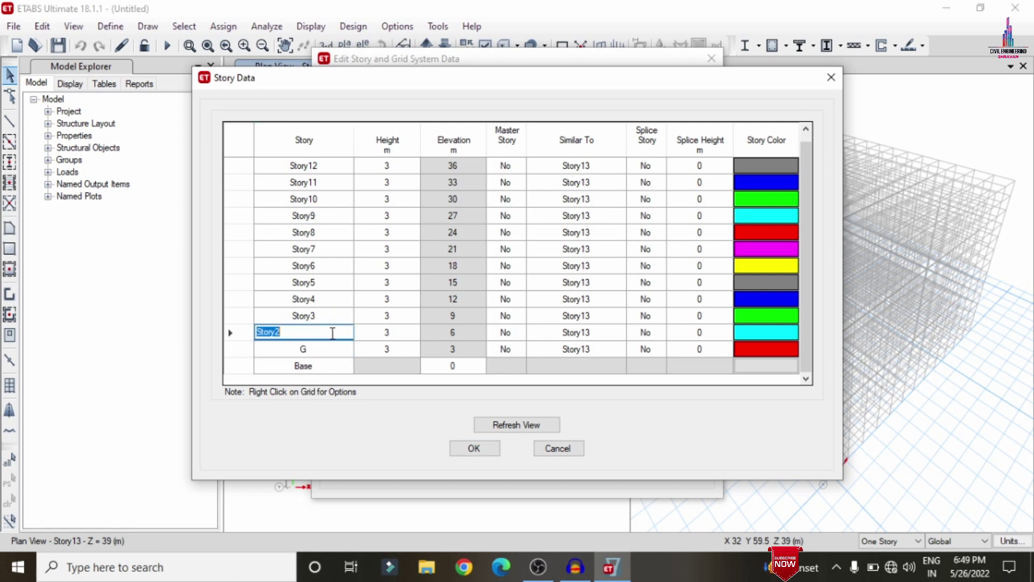
text(1)
double_click(331, 315)
text(2)
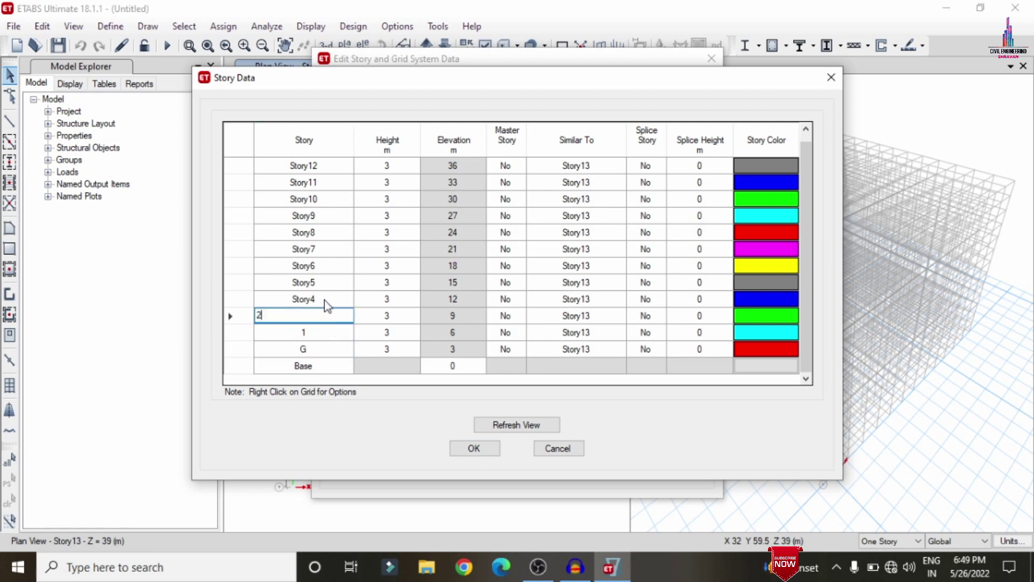
double_click(323, 299)
text(3)
double_click(318, 283)
text(4)
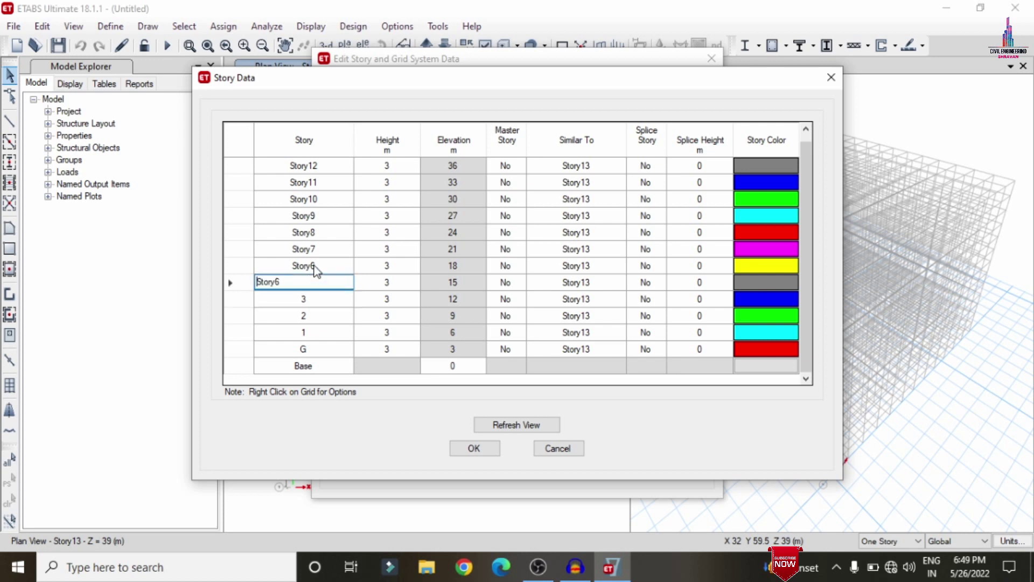
Rename Story6 through Story11 as 5, 6, 7, 8, 9 and 10 in the story data.
double_click(316, 266)
text(5)
double_click(319, 250)
text(6)
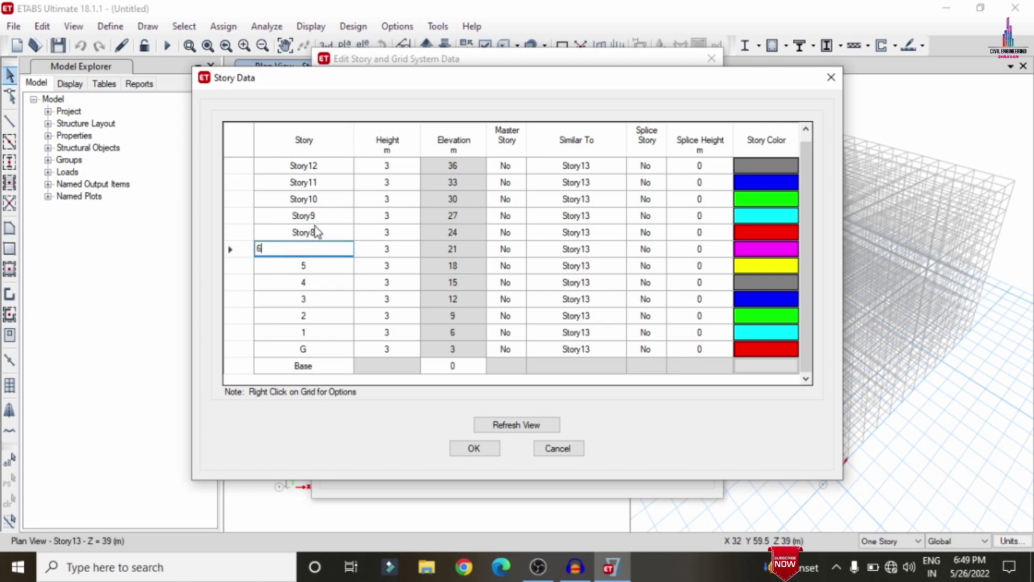
double_click(317, 232)
text(7)
double_click(319, 215)
text(8)
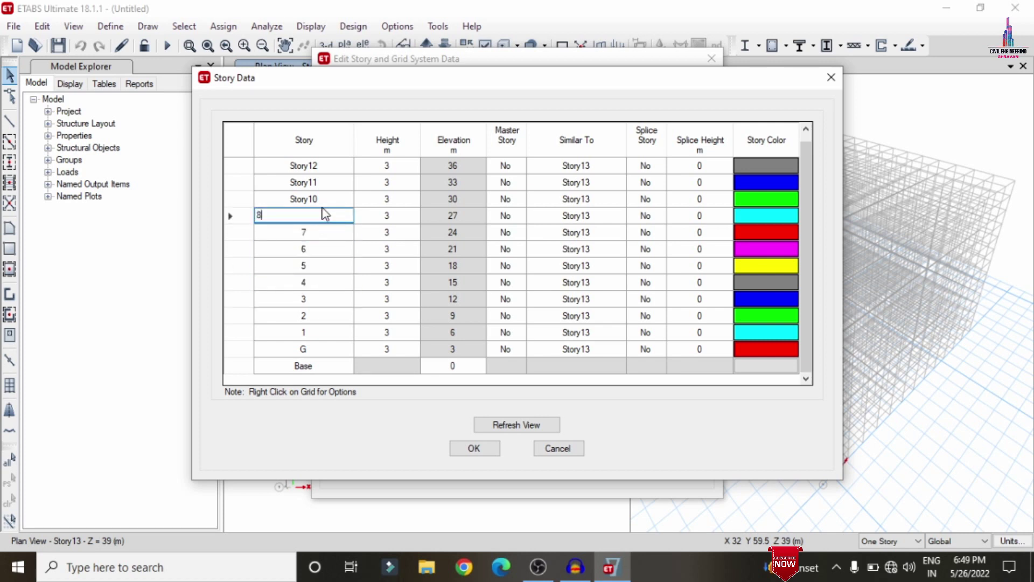
double_click(324, 200)
text(9)
double_click(327, 180)
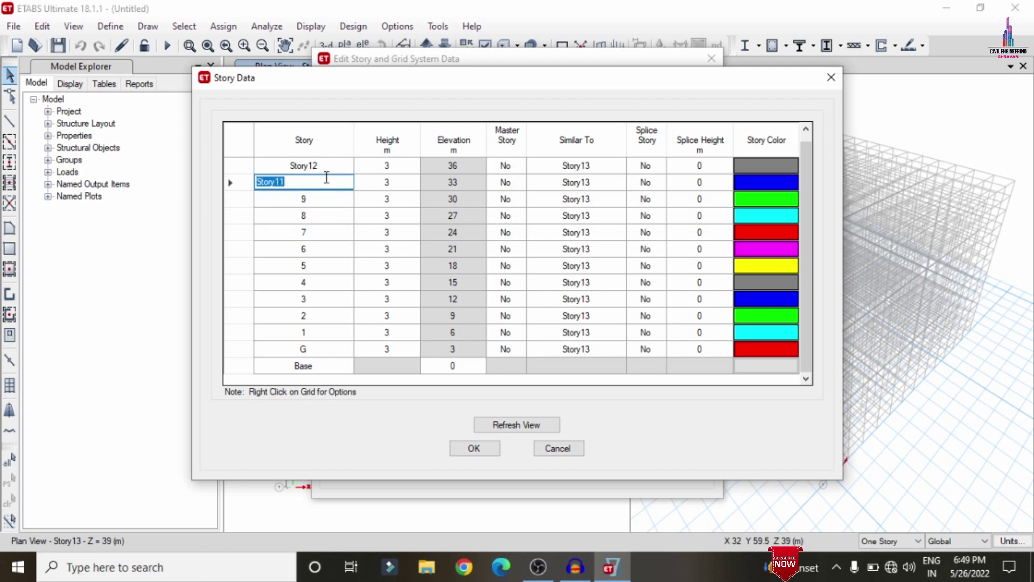
text(10)
Rename Story12 as 11 and Story13 as 12, and accept the story and grid data.
double_click(326, 167)
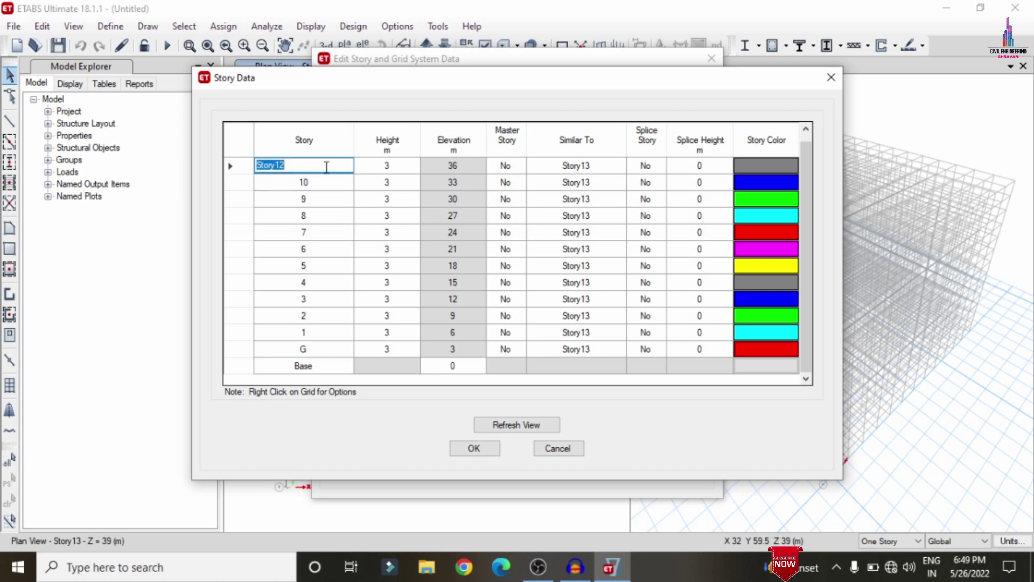
text(11)
drag(806, 208, 827, 123)
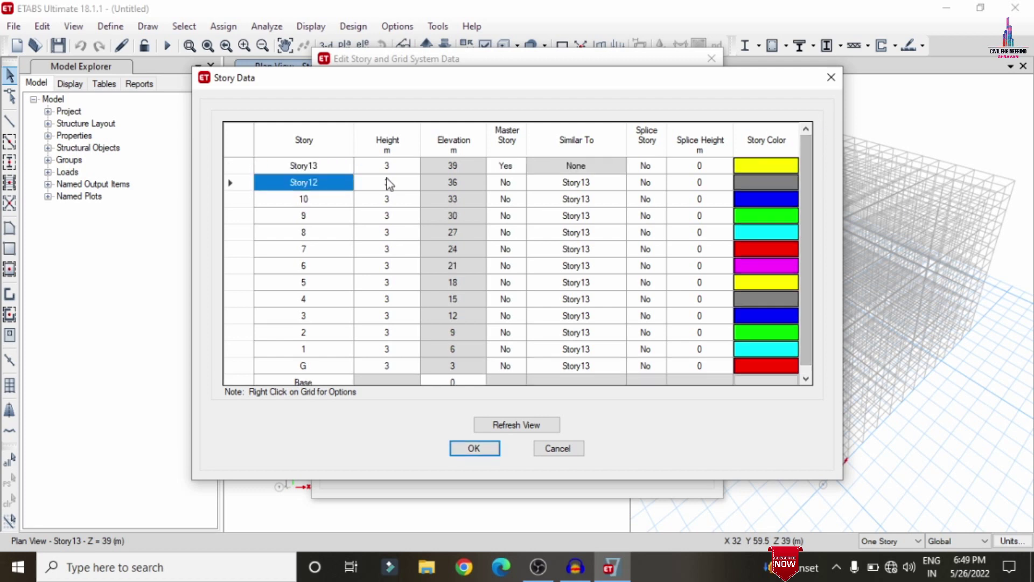
double_click(330, 184)
text(11)
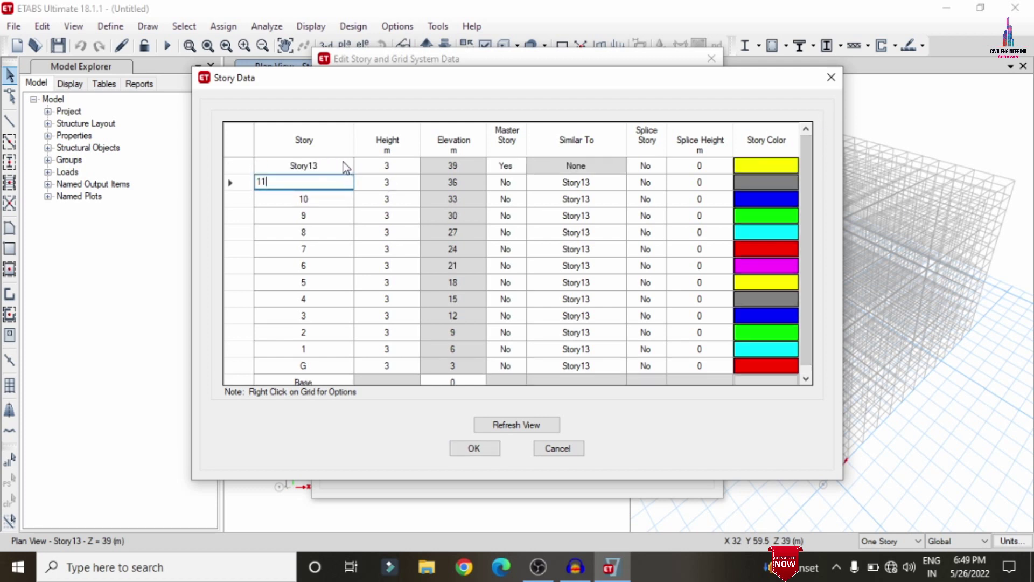
double_click(347, 166)
text(12)
click(489, 453)
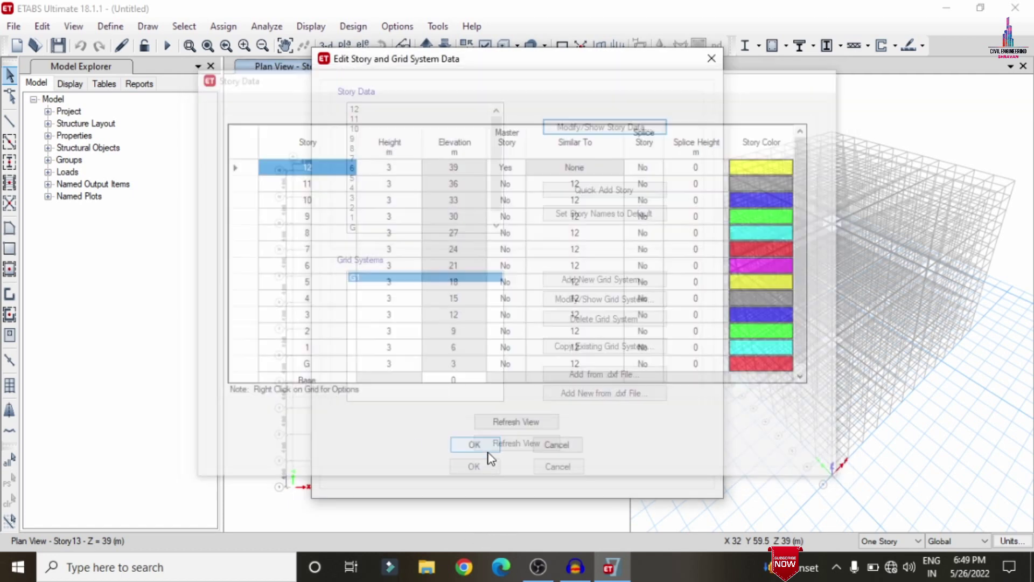
click(473, 464)
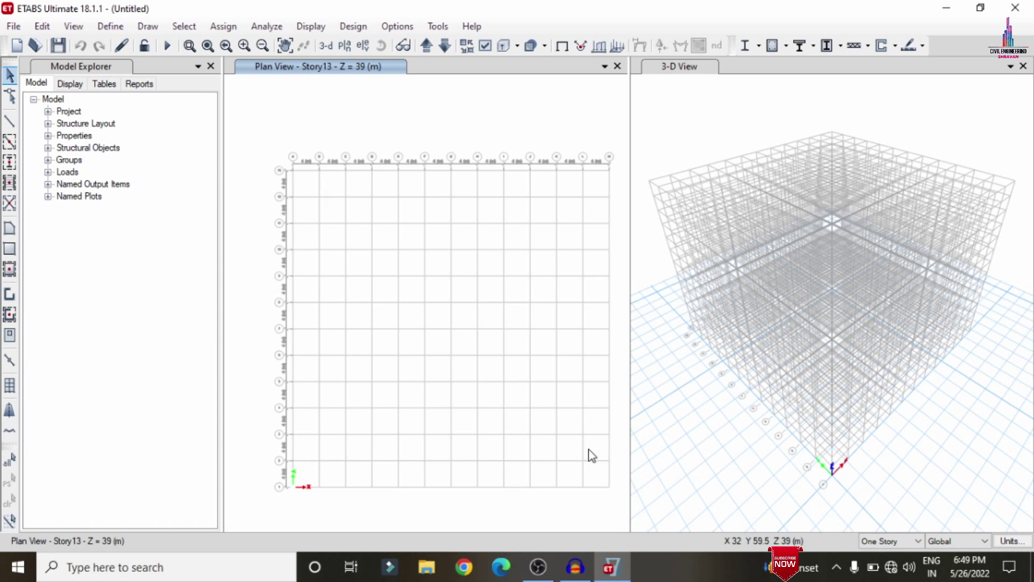
Add a concrete material for region India with grade M40, keeping its default properties.
click(123, 26)
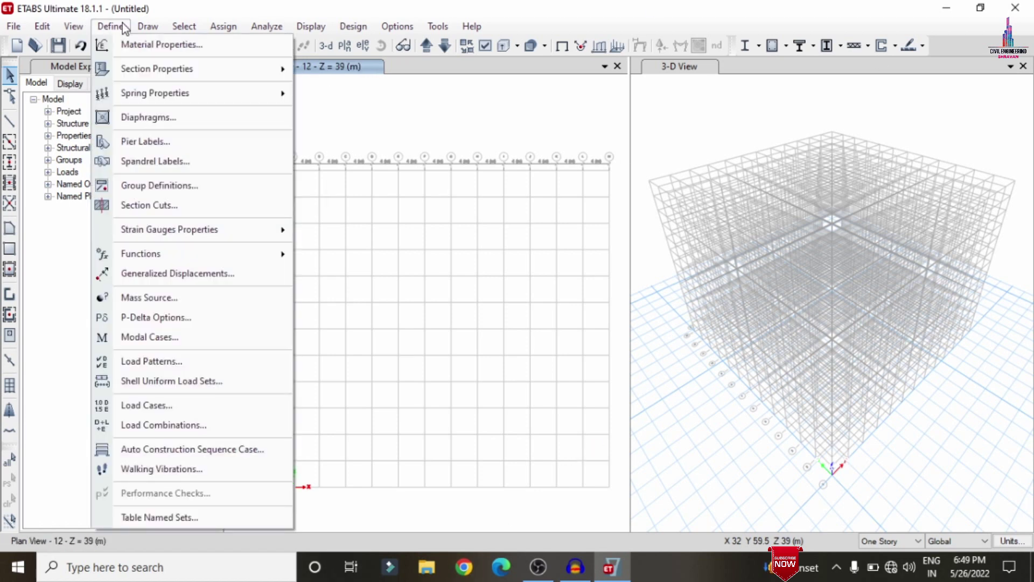
click(132, 44)
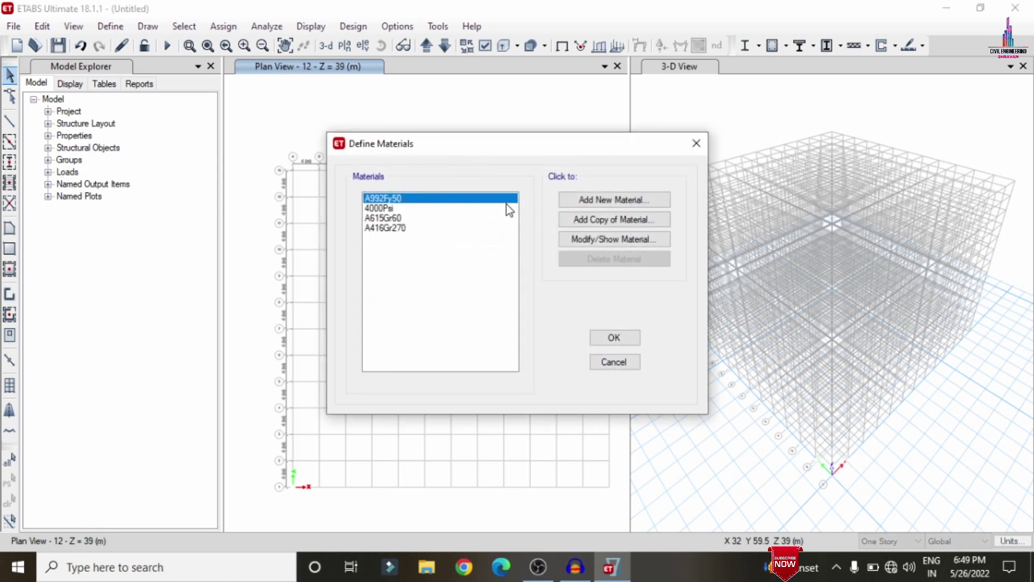
click(606, 202)
click(500, 239)
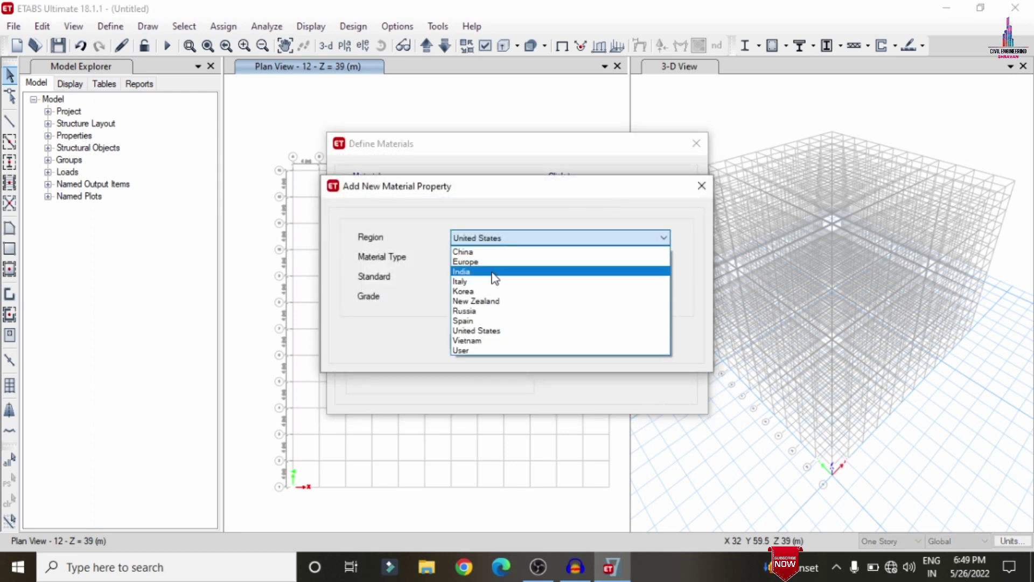
click(492, 271)
click(473, 259)
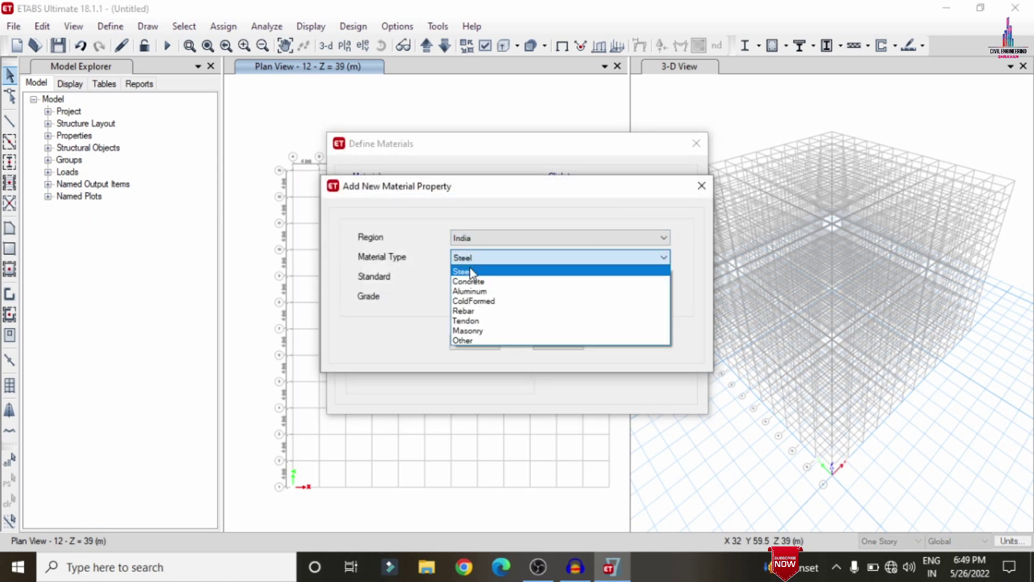
click(467, 282)
click(474, 296)
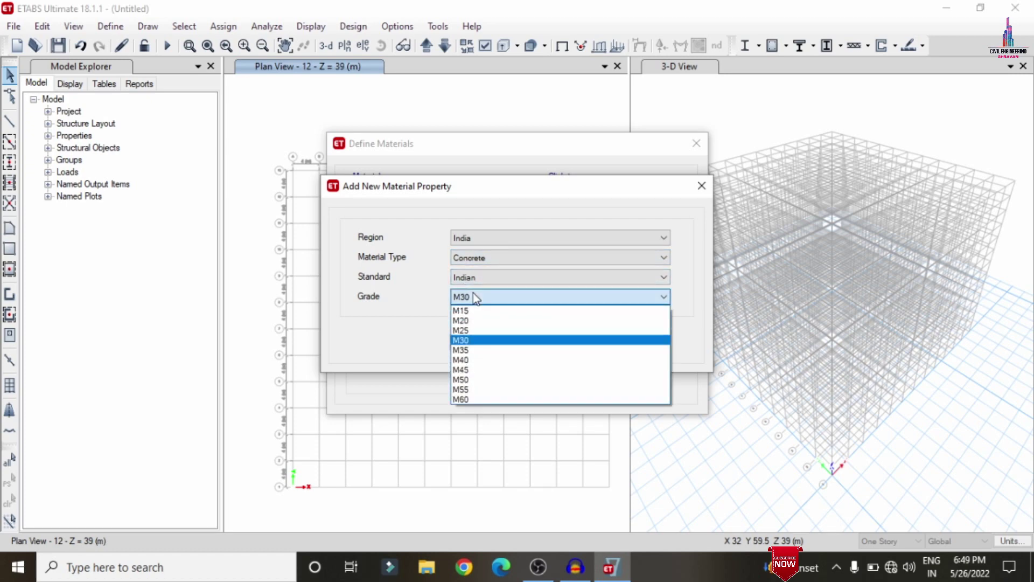
click(471, 360)
click(473, 343)
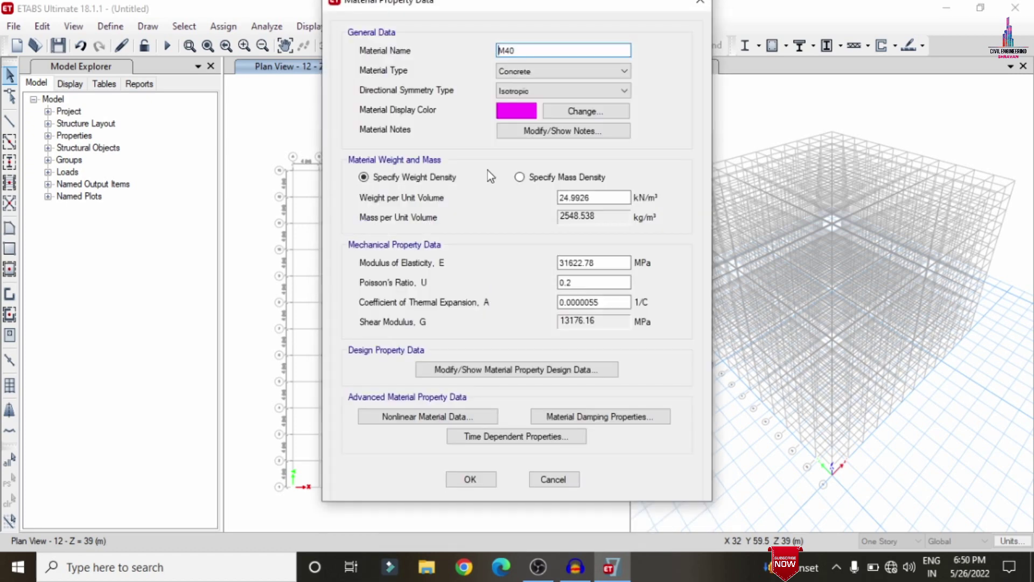
click(472, 479)
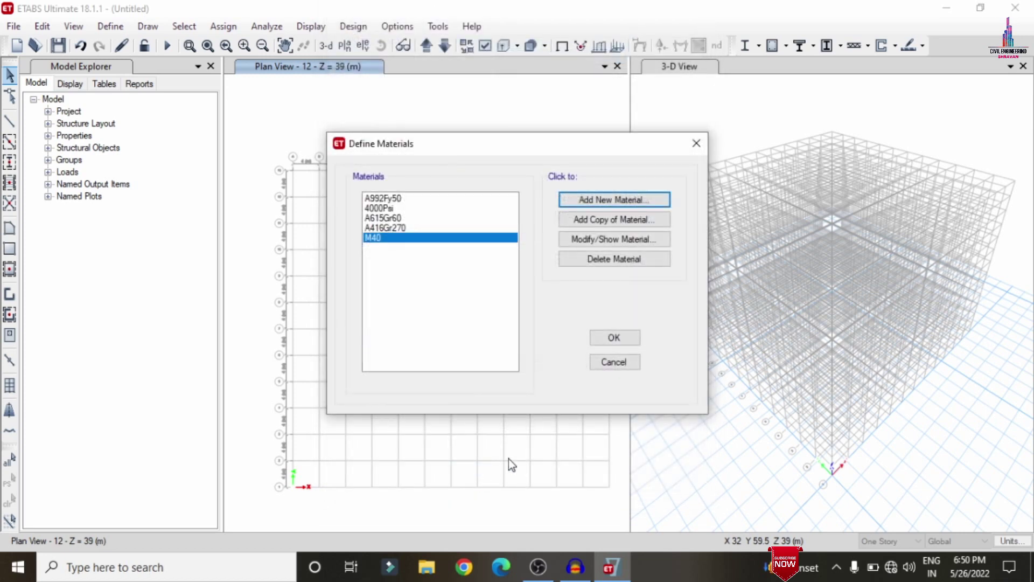
Add a rebar material for region India with grade HYSD Grade 500, keeping its default properties, and accept the material definitions.
click(594, 205)
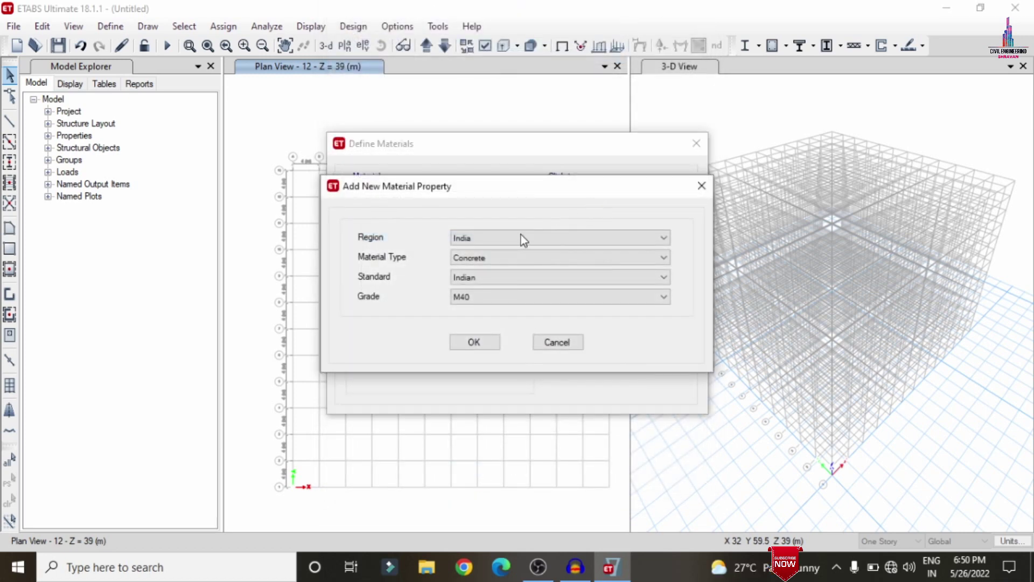
click(491, 260)
click(474, 311)
click(481, 296)
click(485, 331)
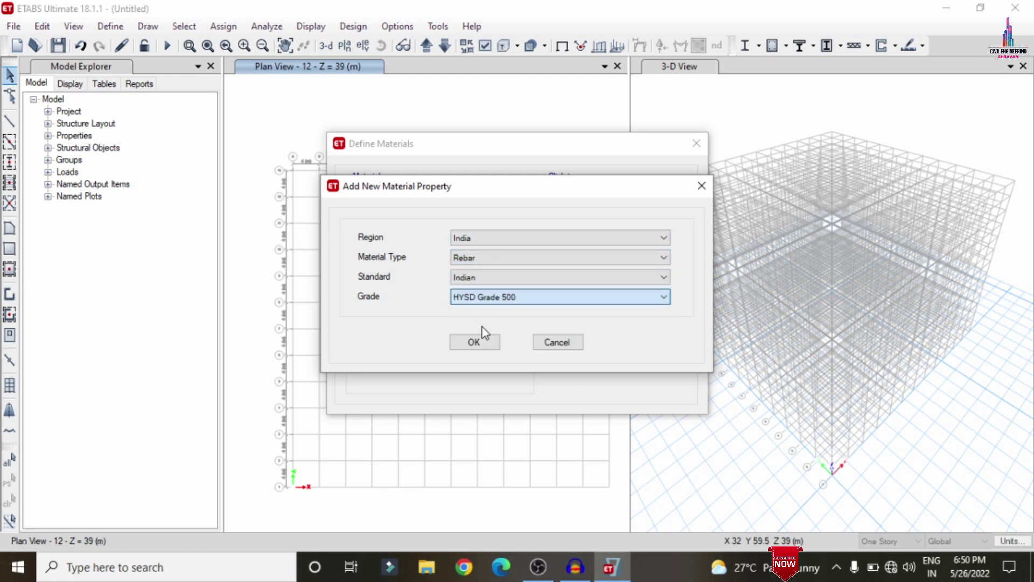
click(487, 342)
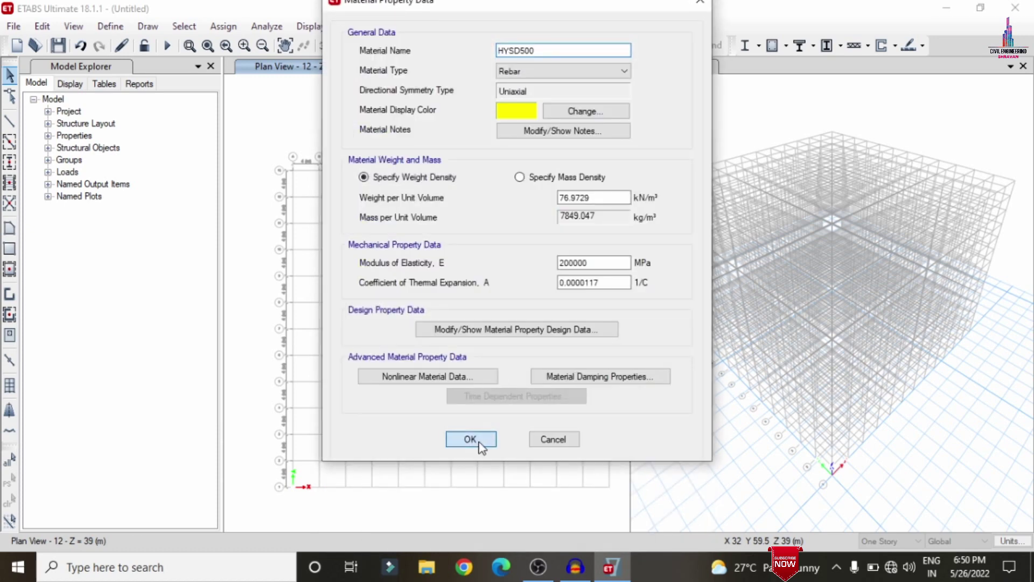
click(476, 441)
click(614, 338)
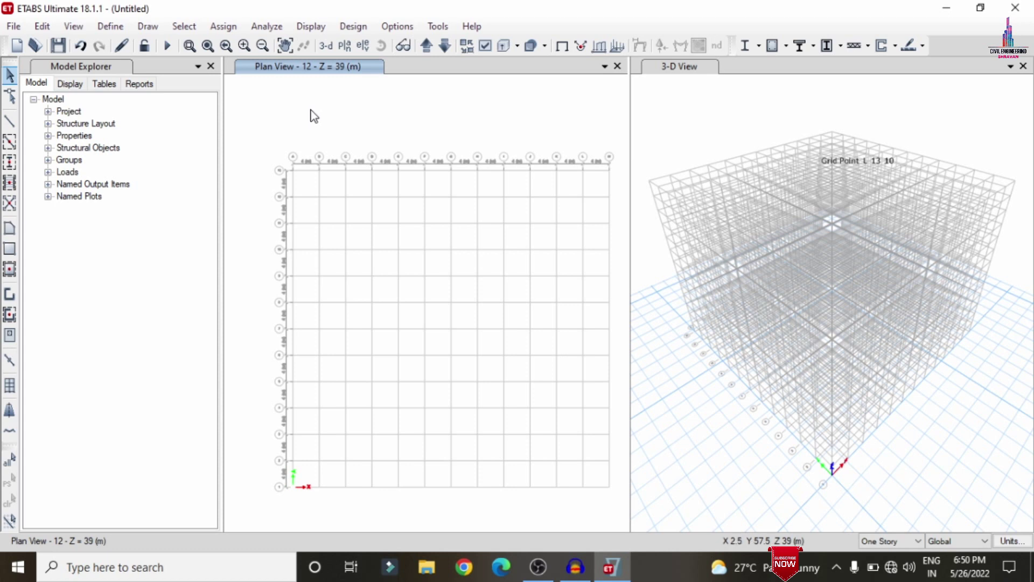
Delete the default frame sections A-CompBm through SteelCol from the model's frame section properties.
click(110, 27)
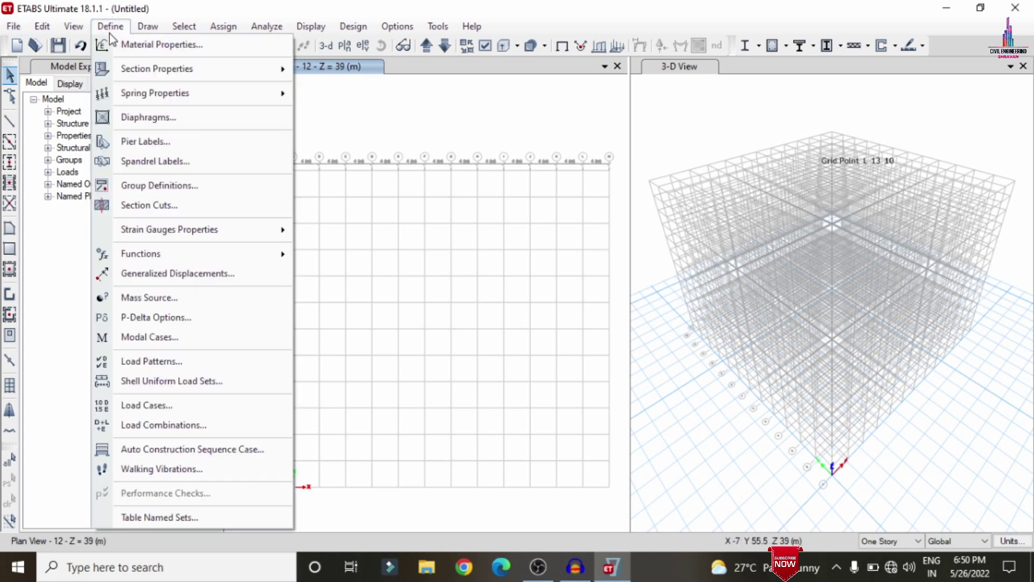
mouse_move(156, 70)
click(347, 72)
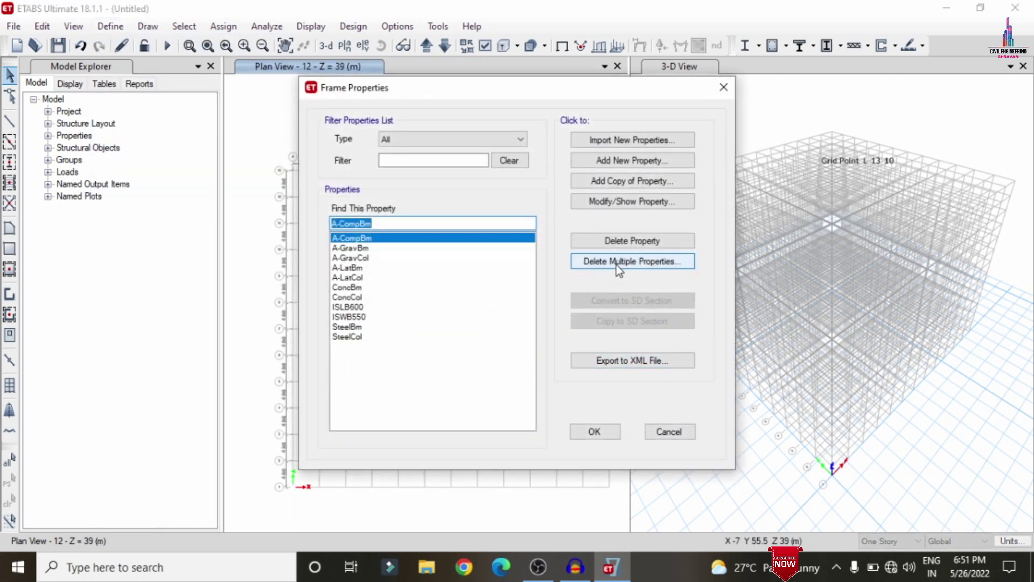
click(616, 261)
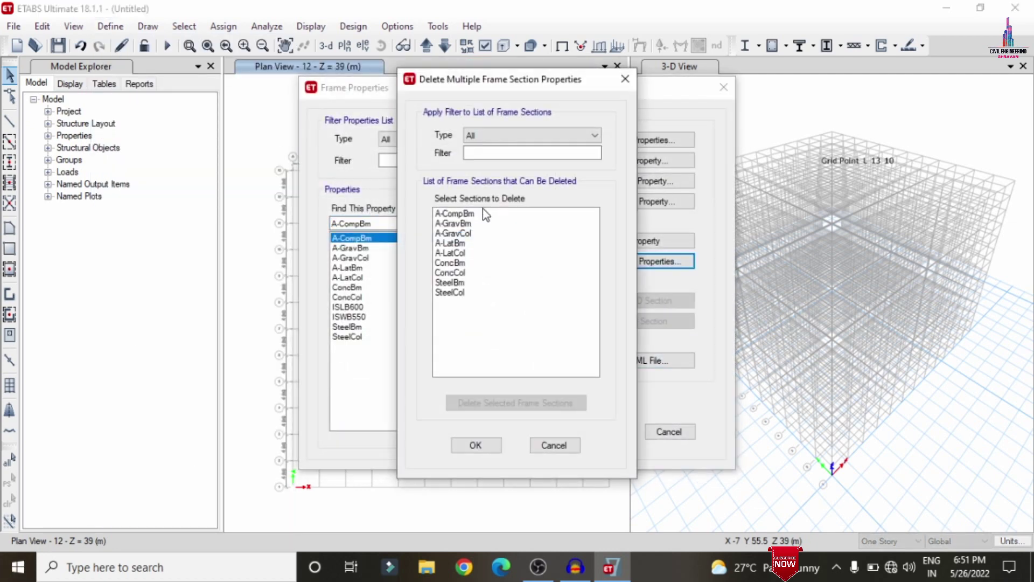
drag(477, 216, 478, 299)
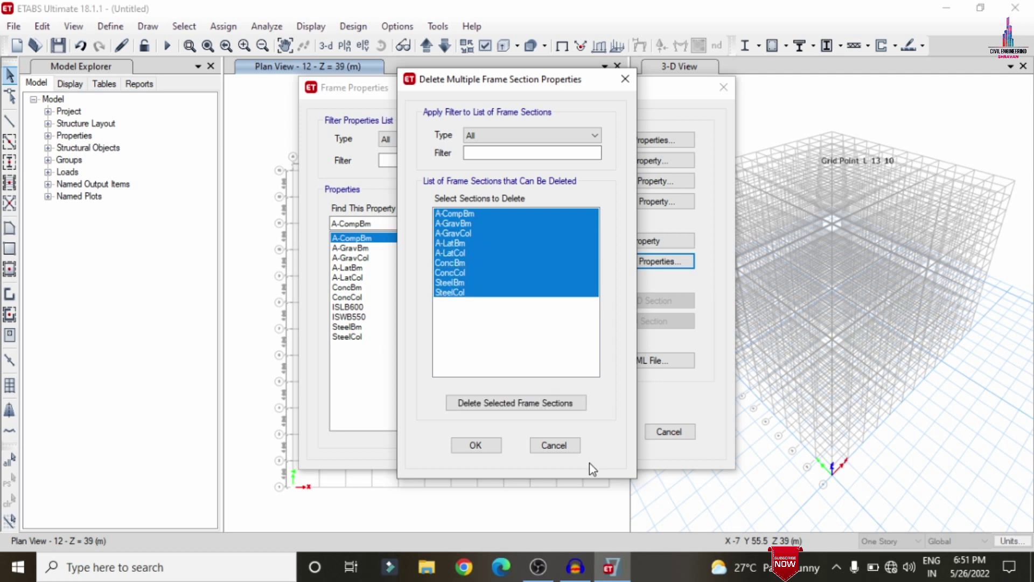
click(516, 410)
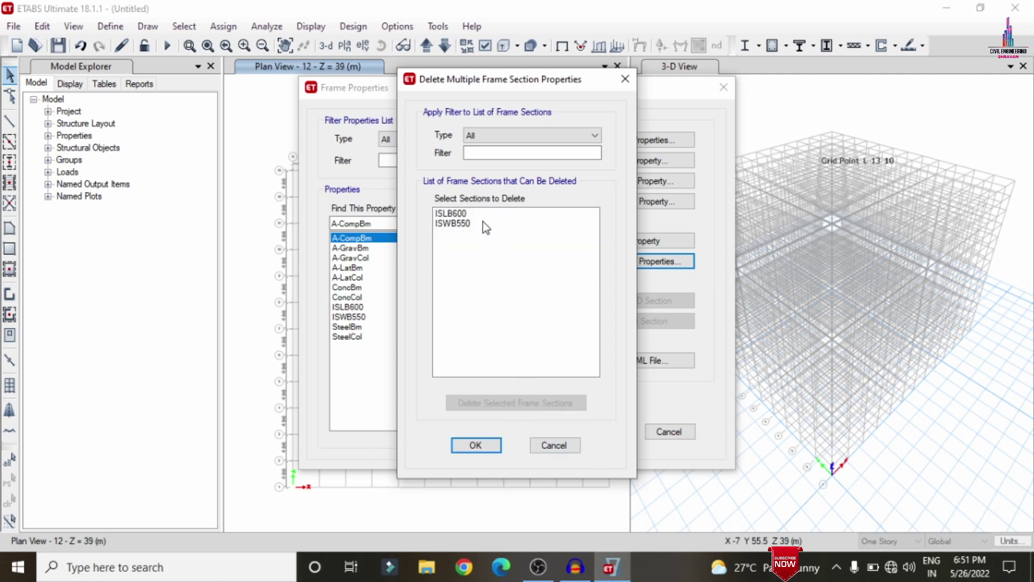
Delete the ISWB550 frame section and try to delete ISLB600 together with it.
mouse_move(482, 222)
mouse_down()
mouse_move(484, 232)
mouse_move(484, 213)
mouse_up()
click(506, 404)
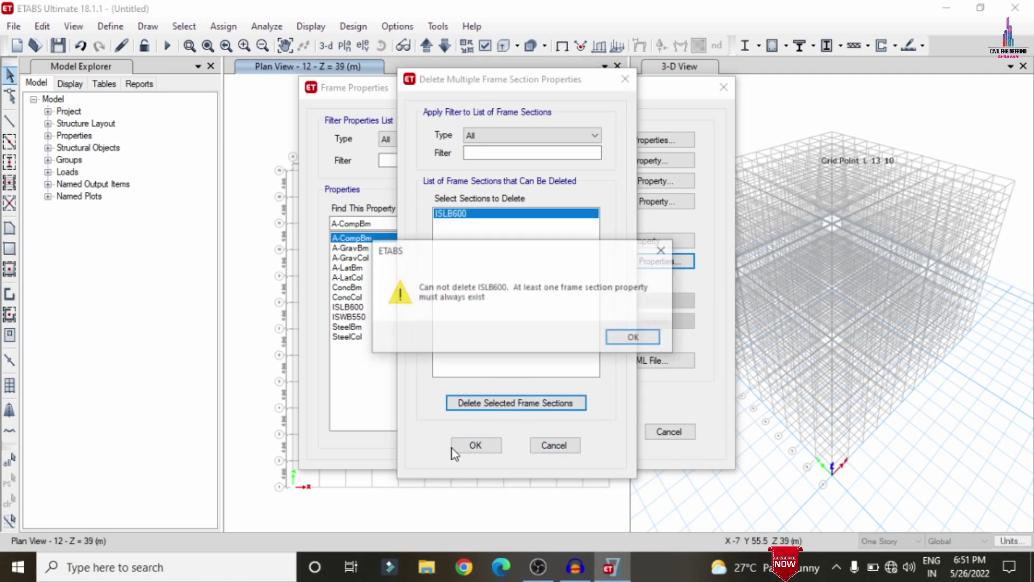
click(626, 336)
click(464, 443)
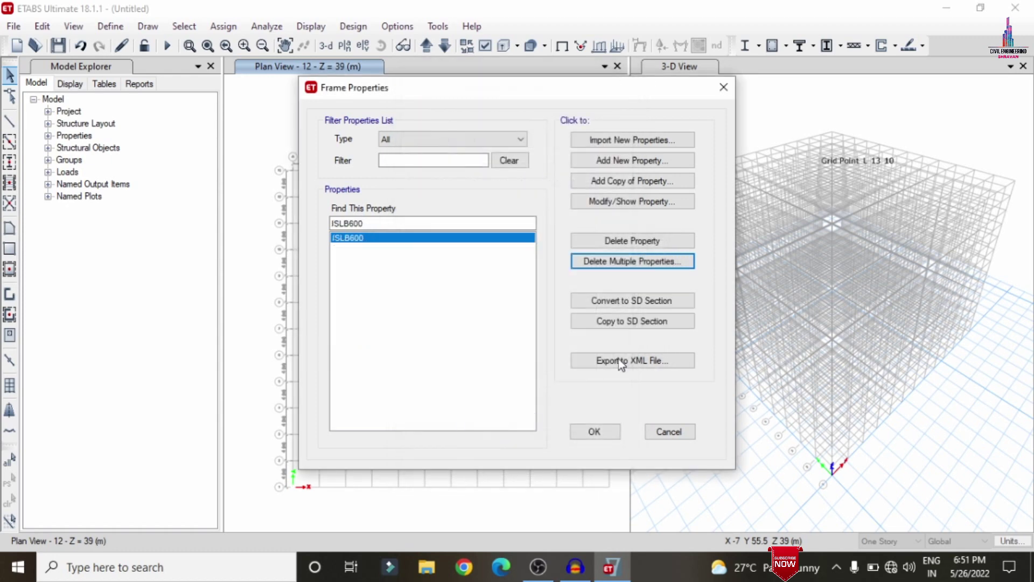
Add a rectangular concrete frame section named C0.6X0.6 with material M40.
click(627, 162)
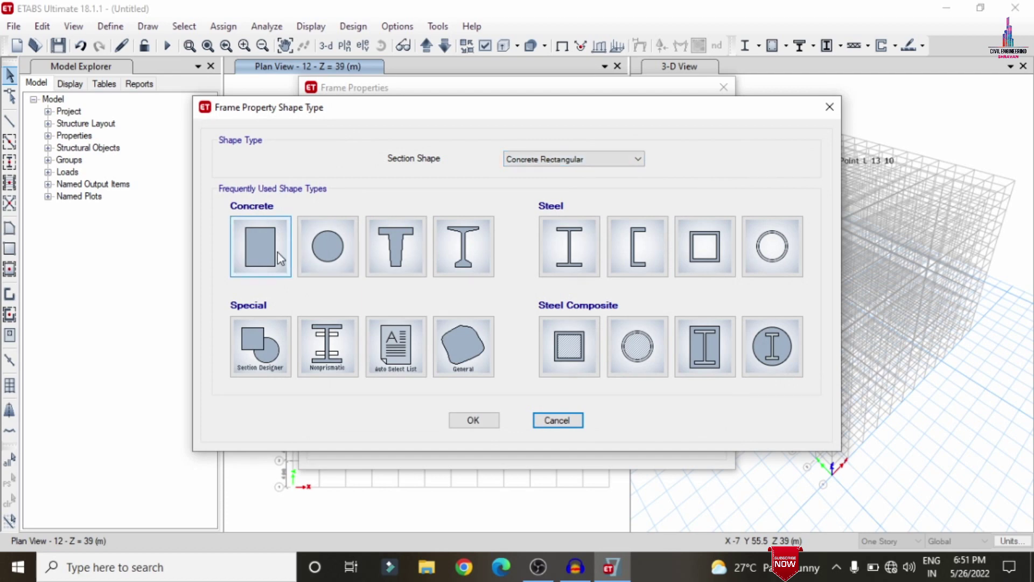
click(261, 247)
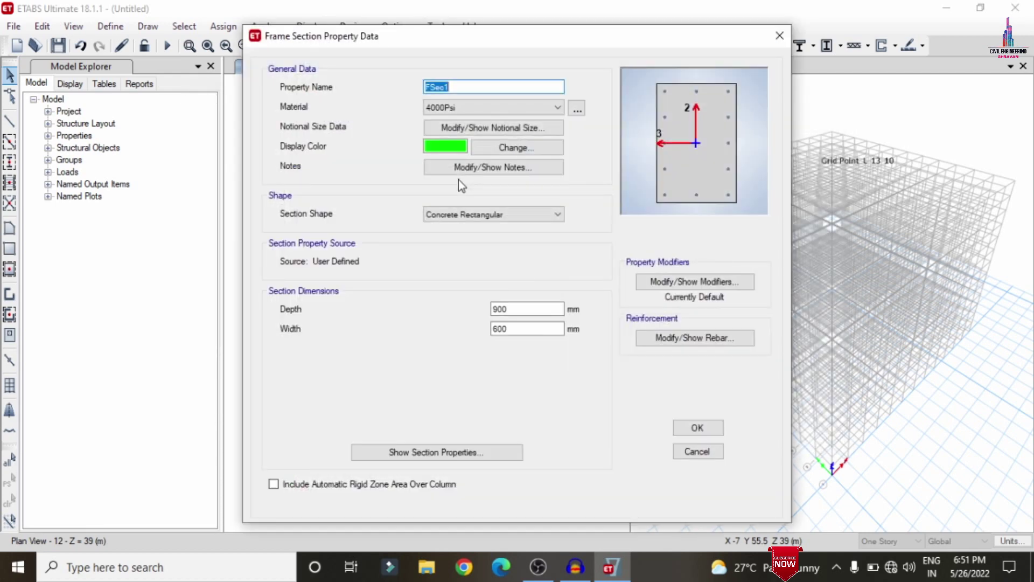
text(CO)
text(.6X0.6)
click(477, 106)
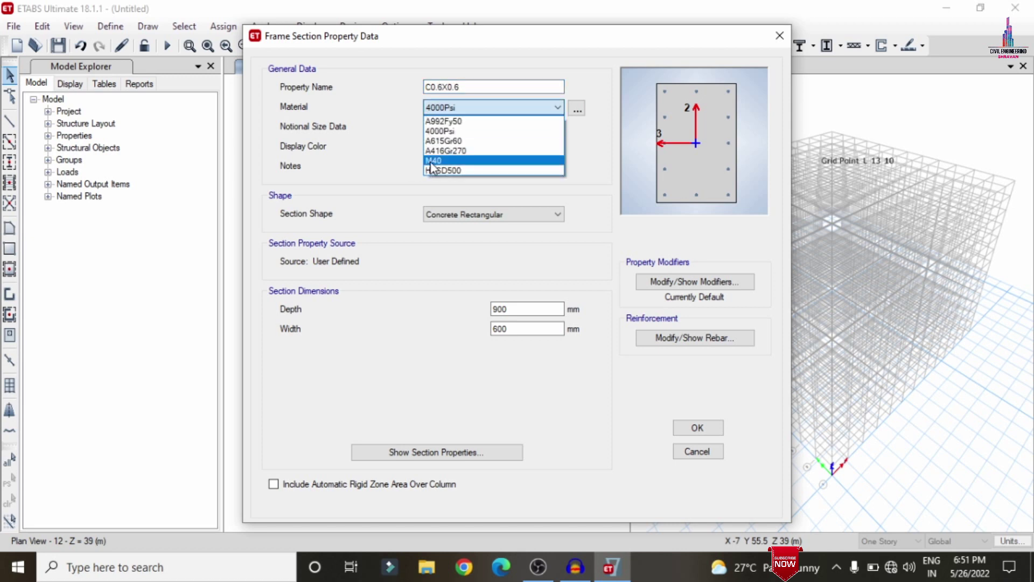
click(432, 161)
Set the column section's depth and width to 600 mm each.
click(507, 309)
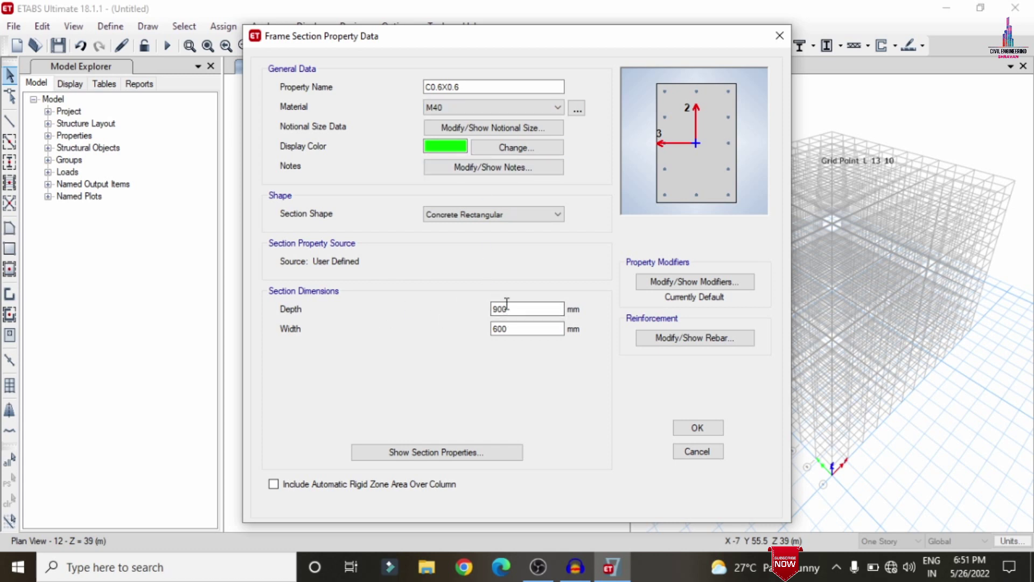
drag(507, 305, 446, 309)
text(600)
key(Tab)
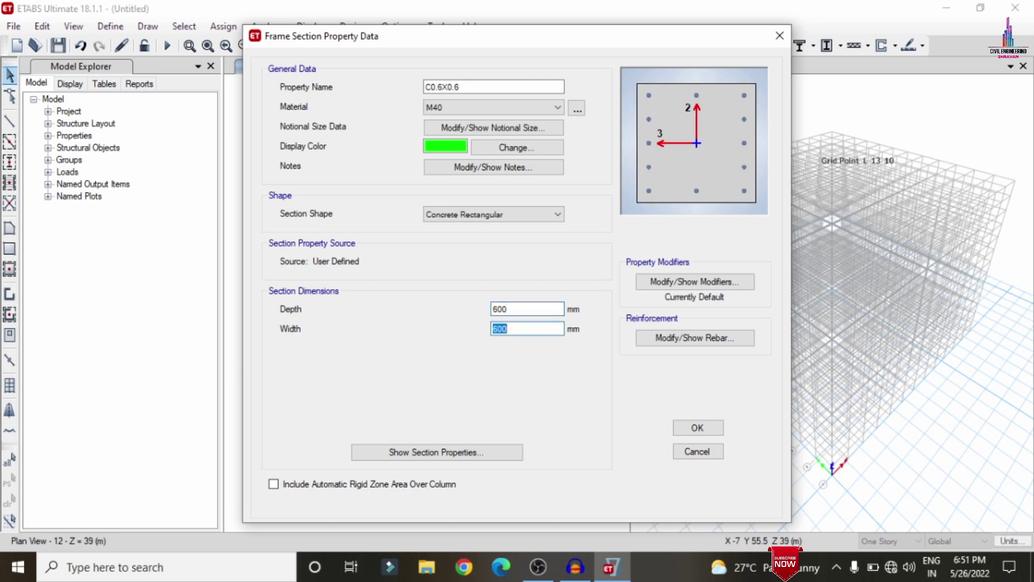
text(600)
Set the column's longitudinal and confinement rebar to HYSD500 with 5 longitudinal bars along the 3-dir face, and accept the section.
click(697, 339)
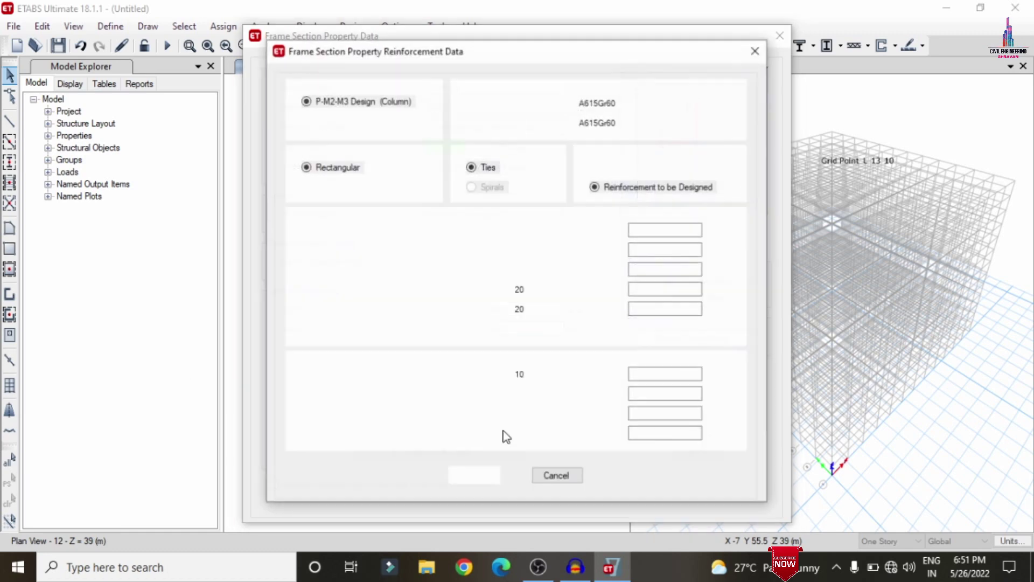
click(603, 103)
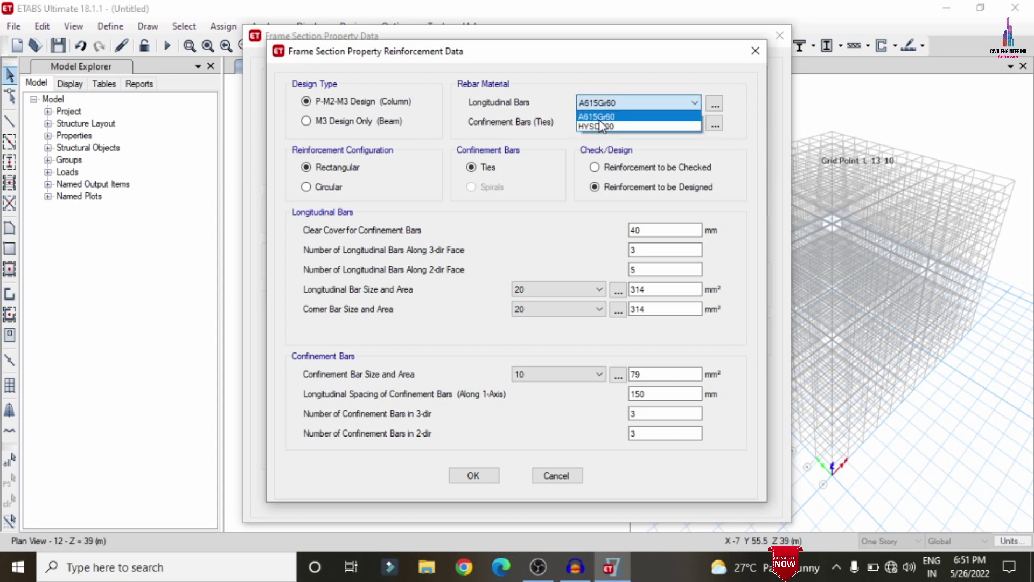
click(601, 115)
click(635, 123)
click(599, 147)
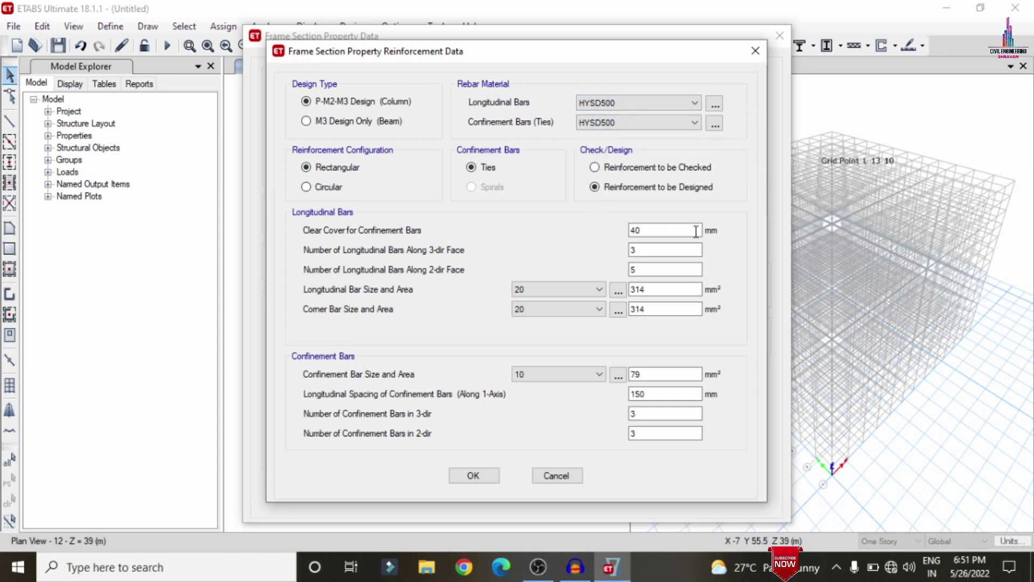
drag(658, 250, 569, 249)
key(shift+Tab)
click(656, 250)
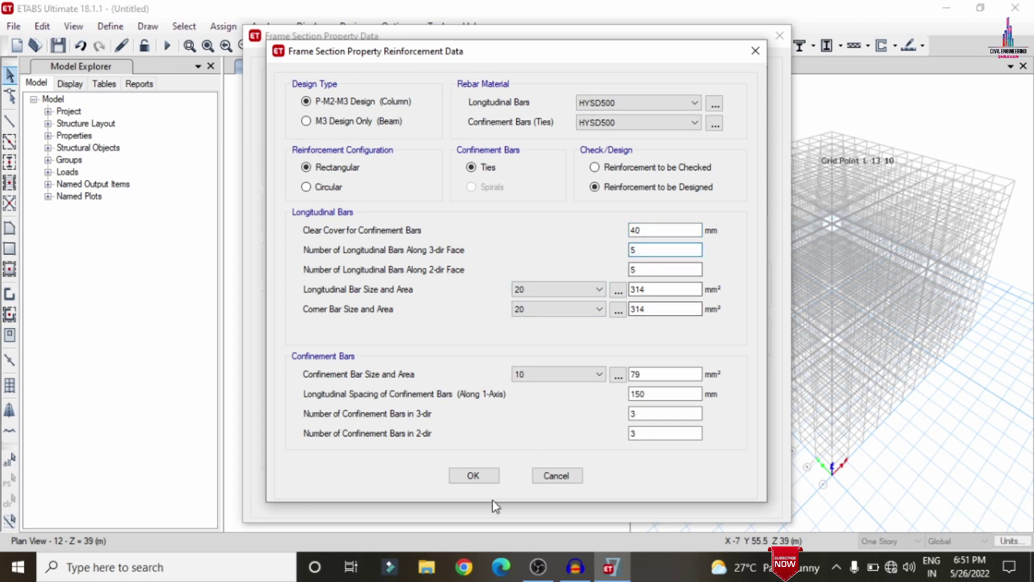
click(473, 475)
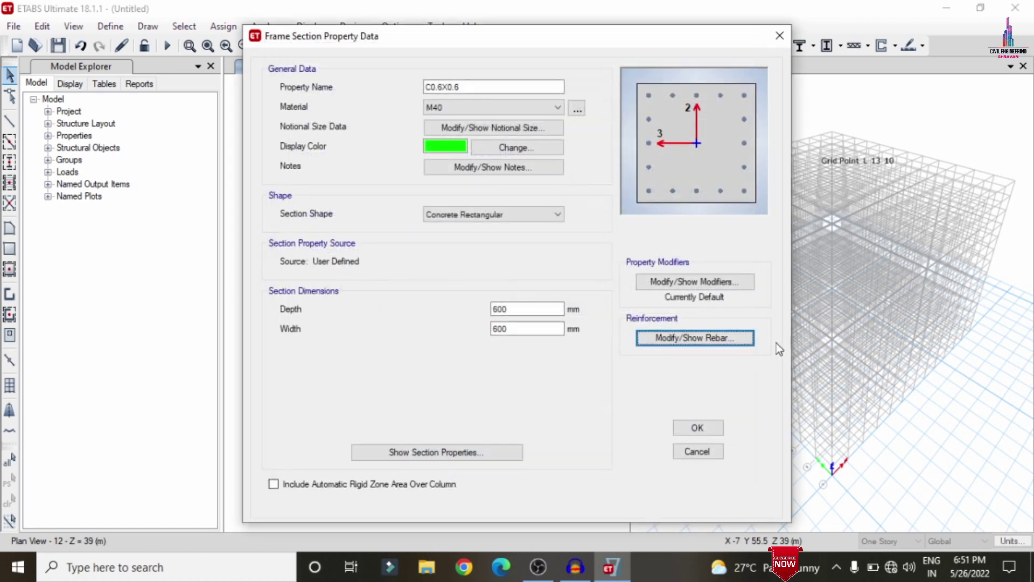
click(695, 428)
Delete the remaining ISLB600 section from the frame properties.
click(359, 248)
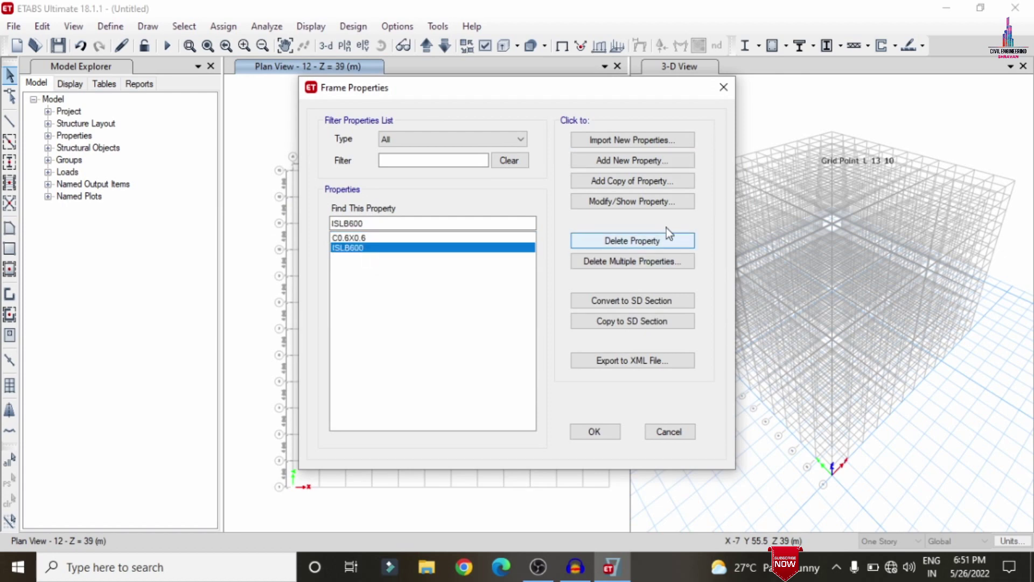
click(610, 241)
click(564, 338)
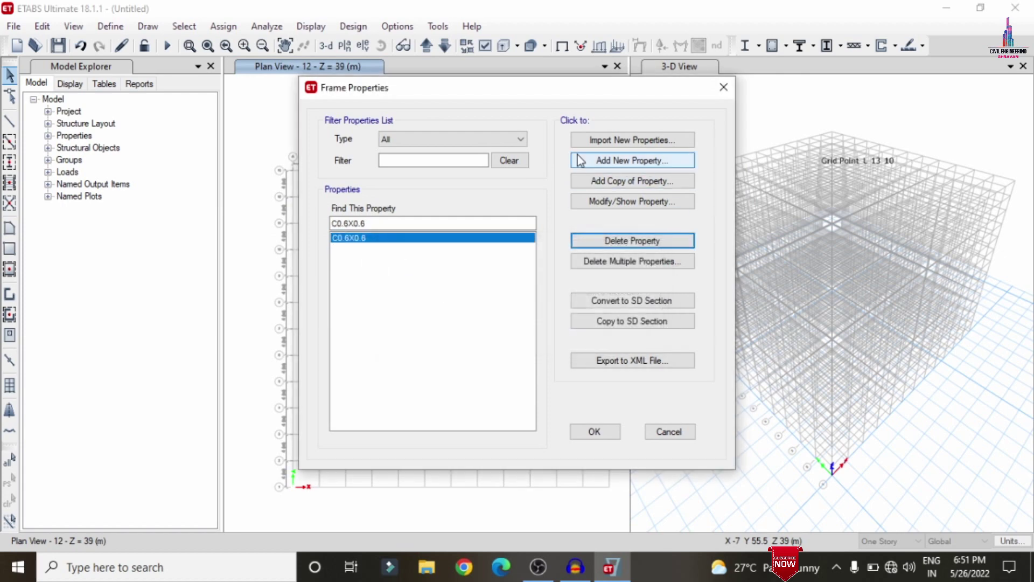
Add a rectangular concrete frame section named B0.6X0.35 with material M40.
click(580, 160)
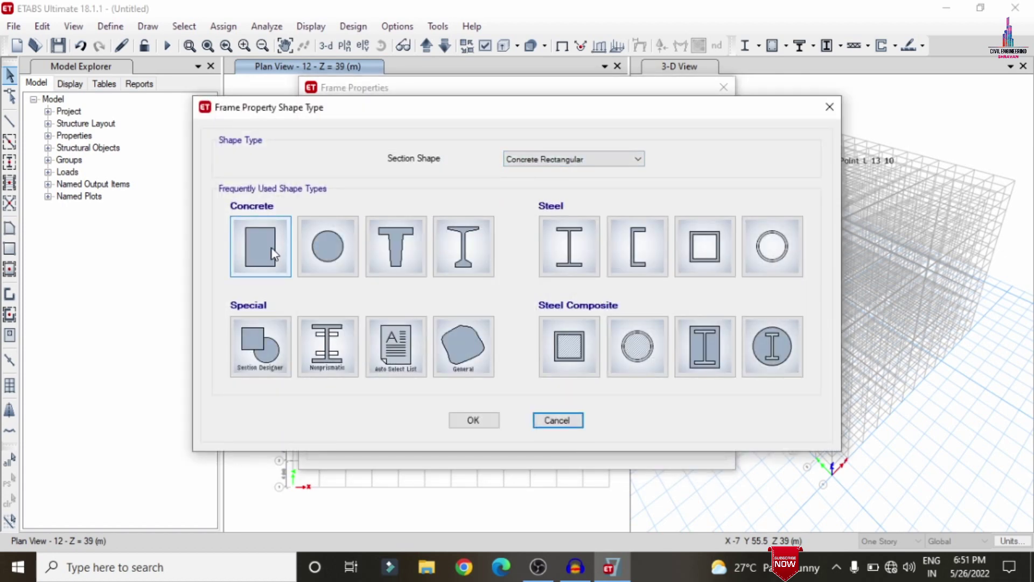
click(273, 254)
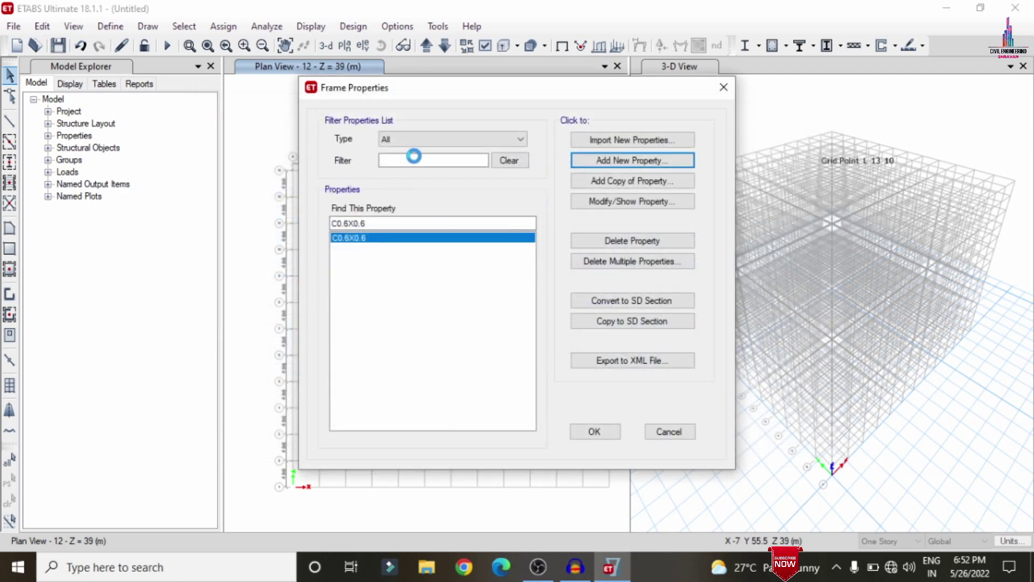
text(B0.6X0.35)
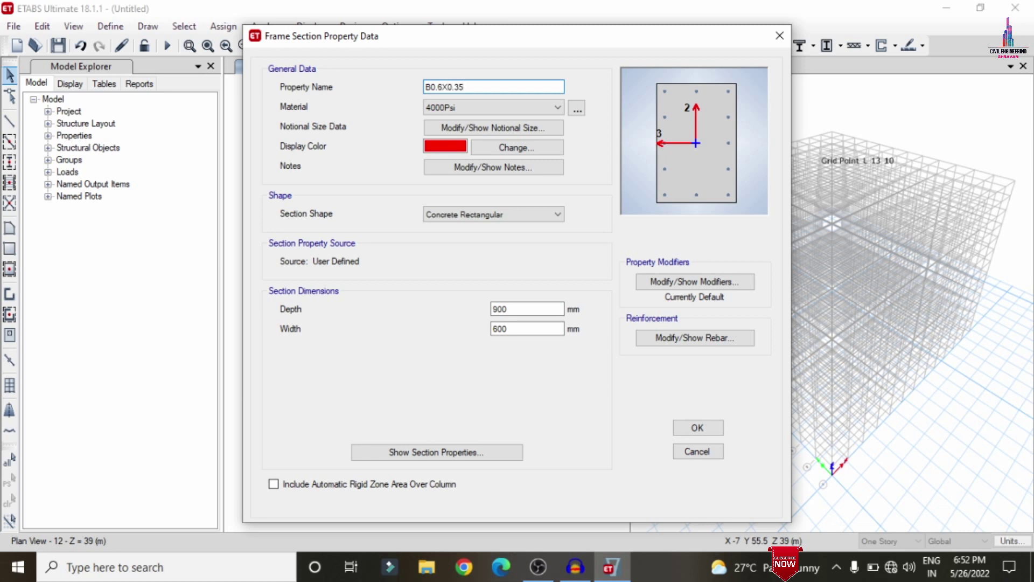
click(451, 107)
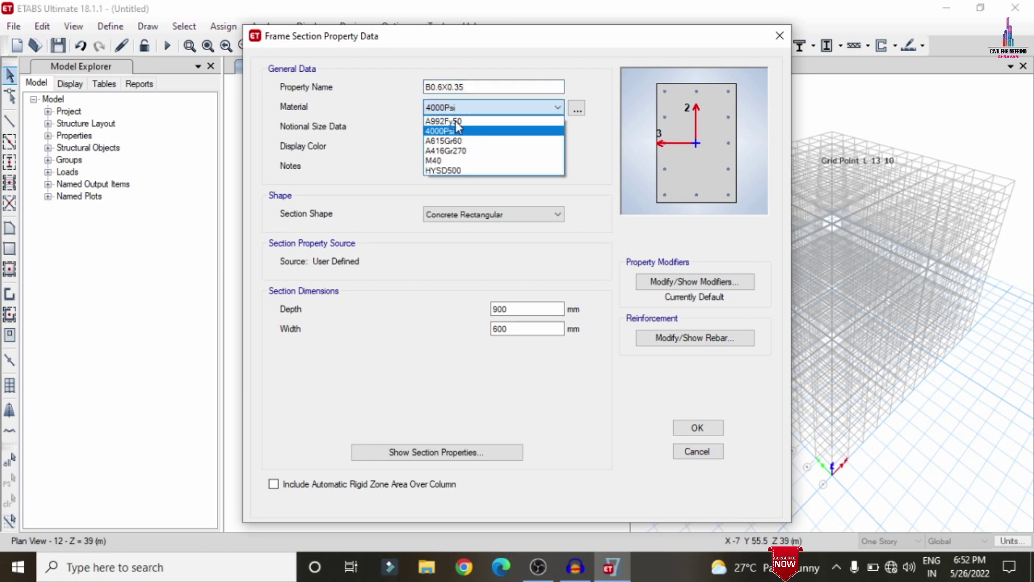
click(455, 162)
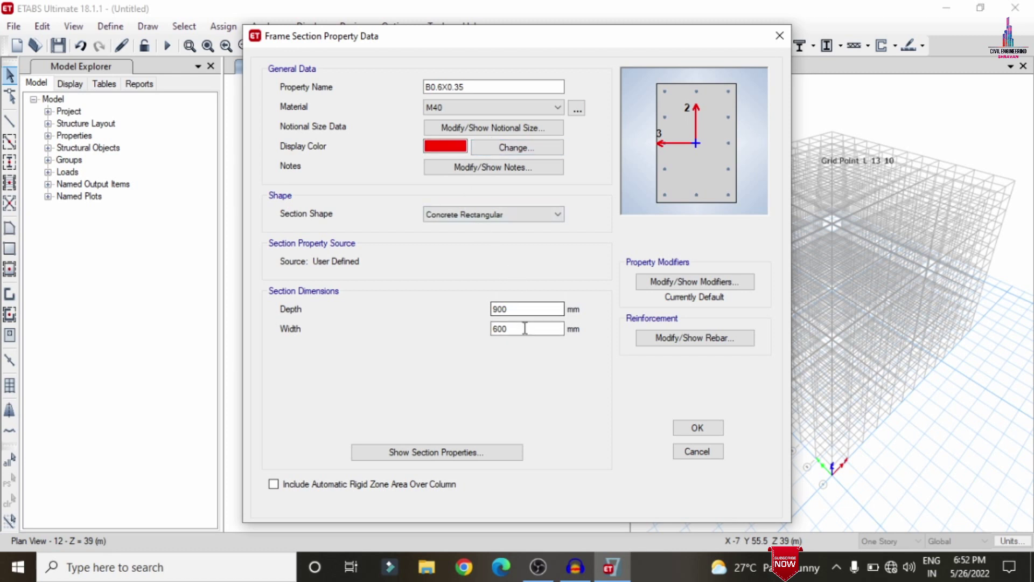
Set the beam section's depth to 600 mm and its width to 350 mm.
drag(522, 309, 429, 302)
text(60)
key(Tab)
text(35)
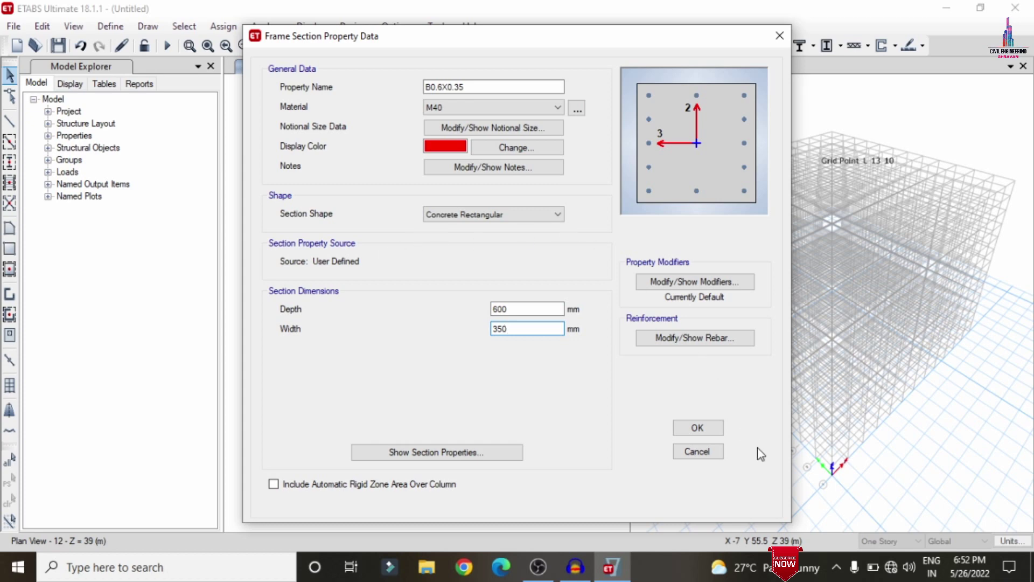
Set the beam section's reinforcement to M3 Design Only (Beam) with HYSD500 for longitudinal and confinement bars.
click(675, 340)
click(367, 121)
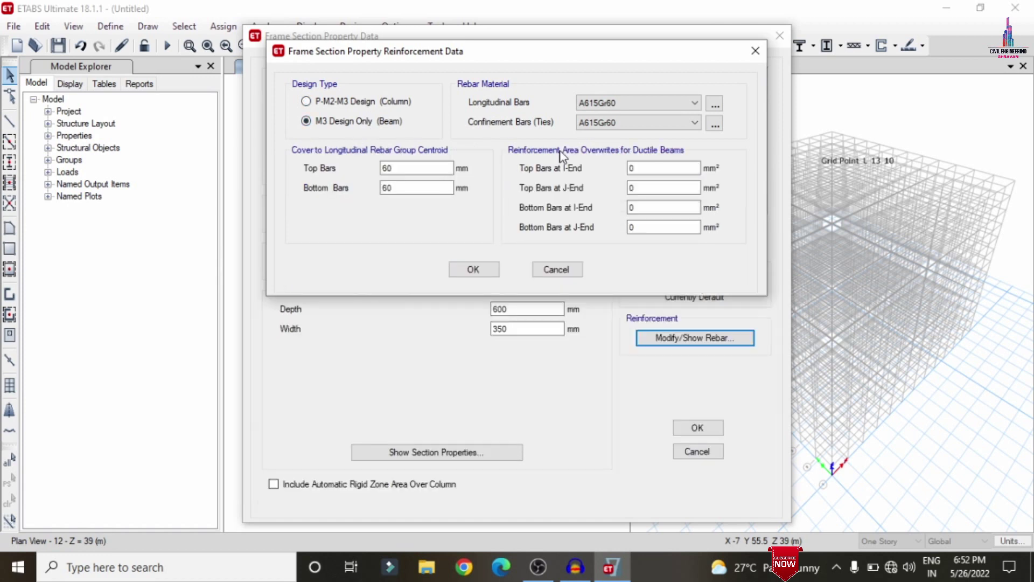
click(639, 105)
click(624, 127)
click(638, 123)
click(614, 142)
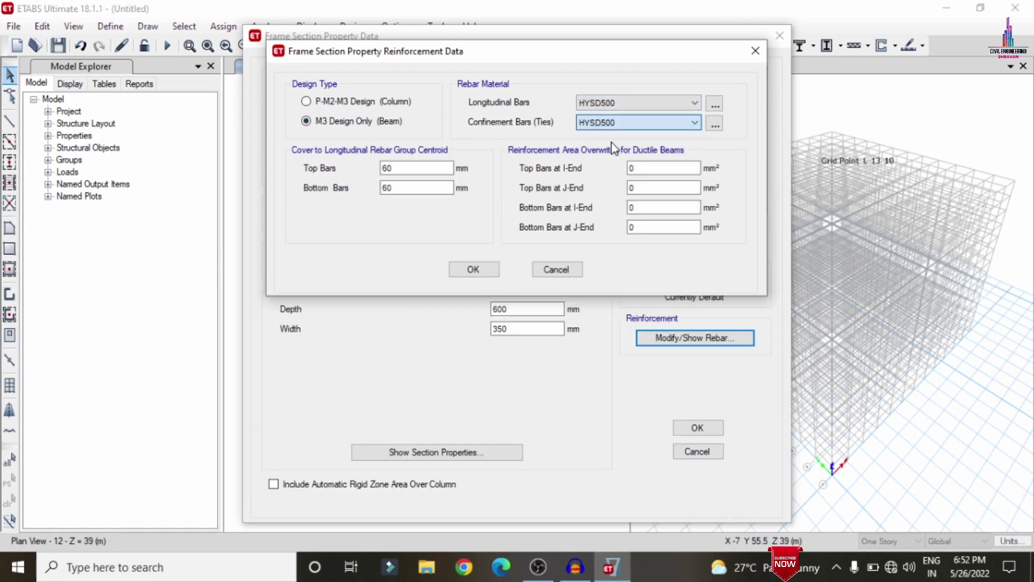
Set the beam's top and bottom rebar cover to 35 mm, and accept the section and the frame properties.
double_click(395, 169)
text(35)
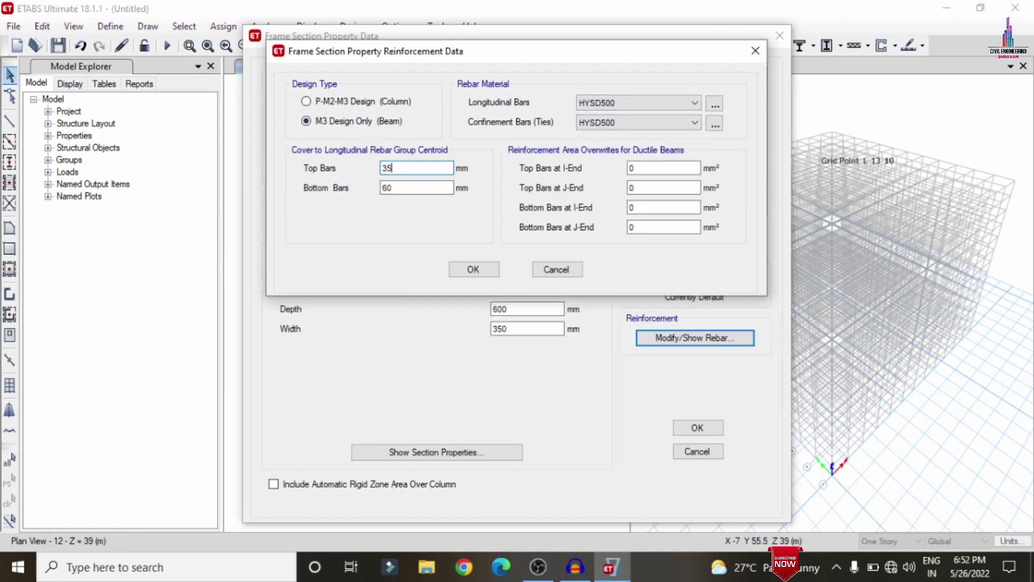
key(Tab)
text(35)
click(492, 270)
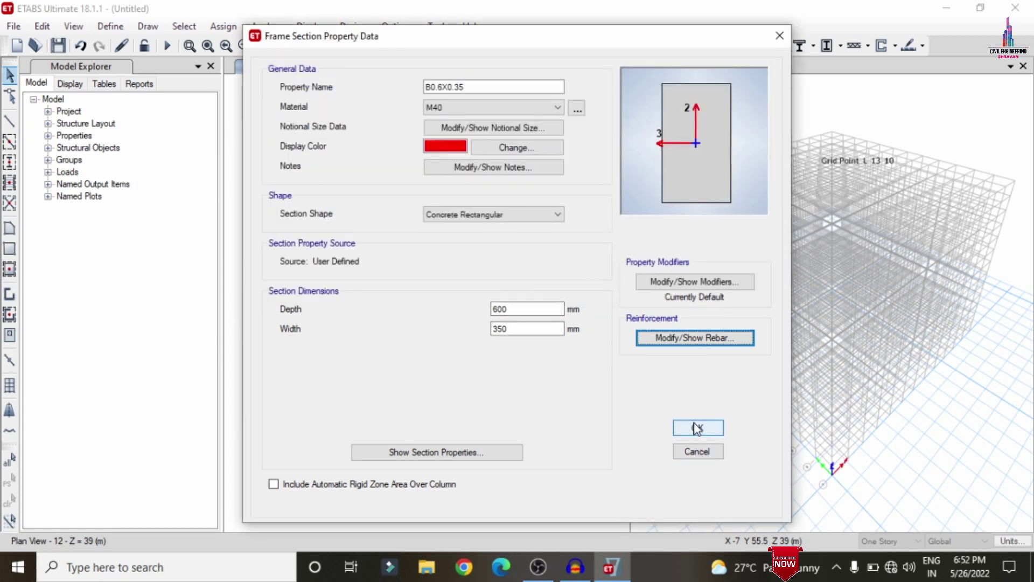
click(697, 427)
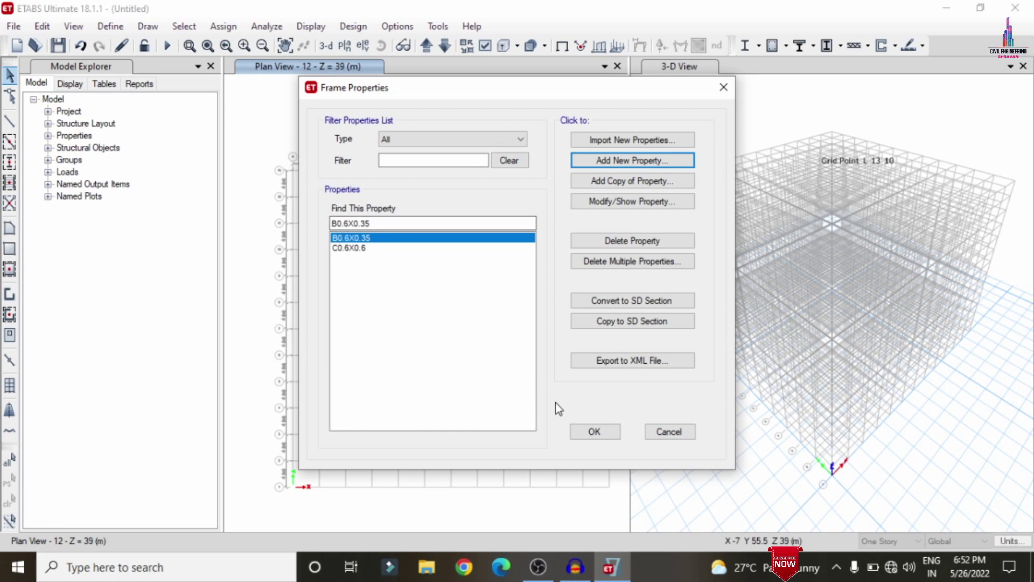
click(598, 435)
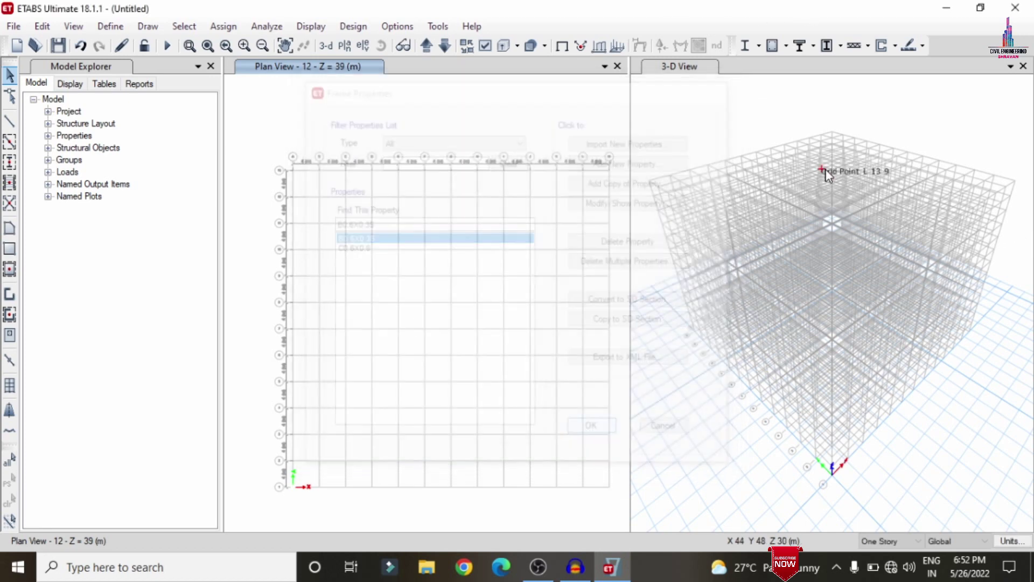
Delete the Plank1 slab property from the model's slab properties.
click(101, 26)
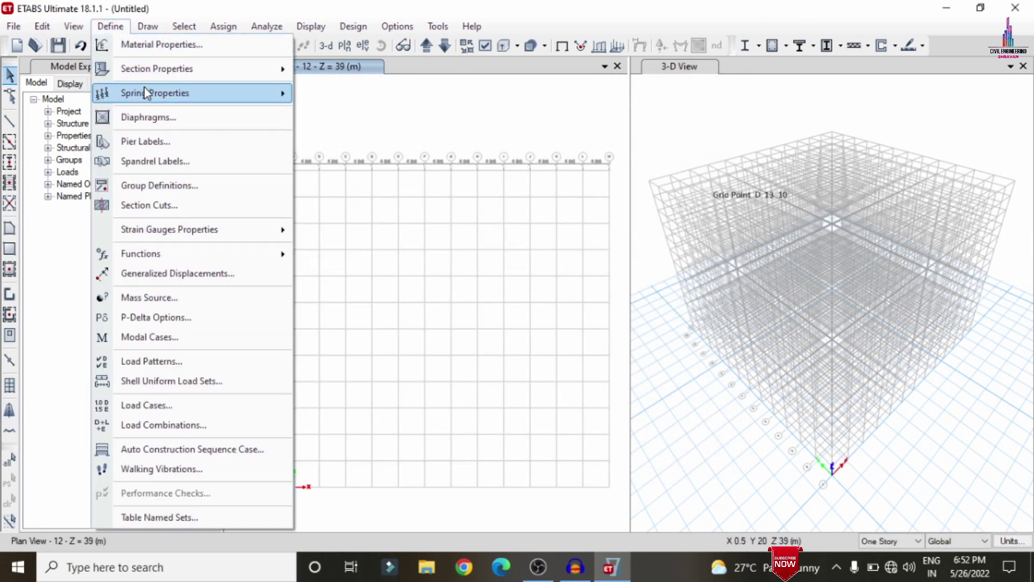
mouse_move(175, 79)
click(376, 119)
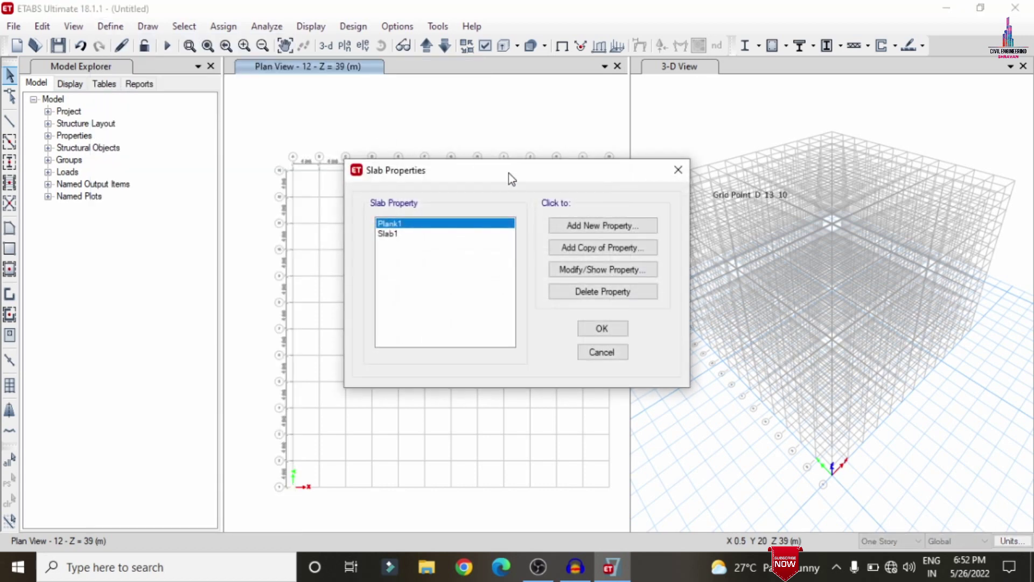
click(602, 292)
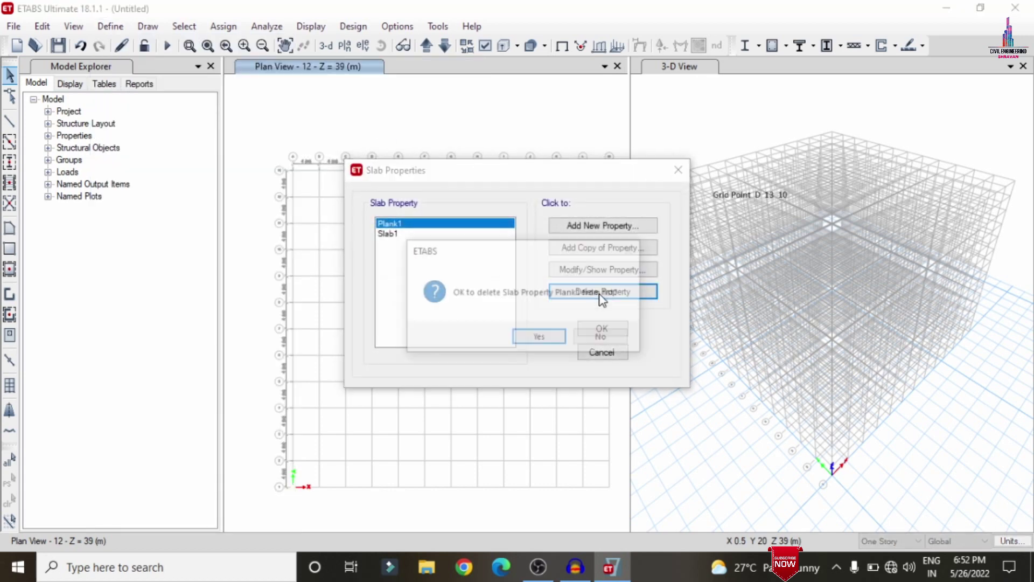
click(533, 340)
Rename the Slab1 slab property as S150 and set its slab material to M40.
click(576, 270)
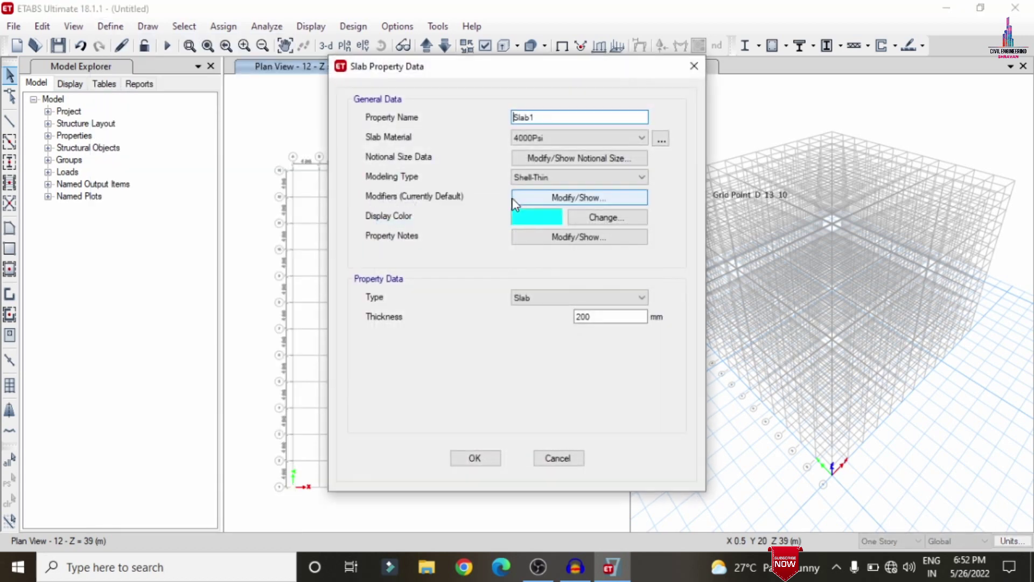
click(538, 117)
drag(539, 118, 492, 127)
text(S150)
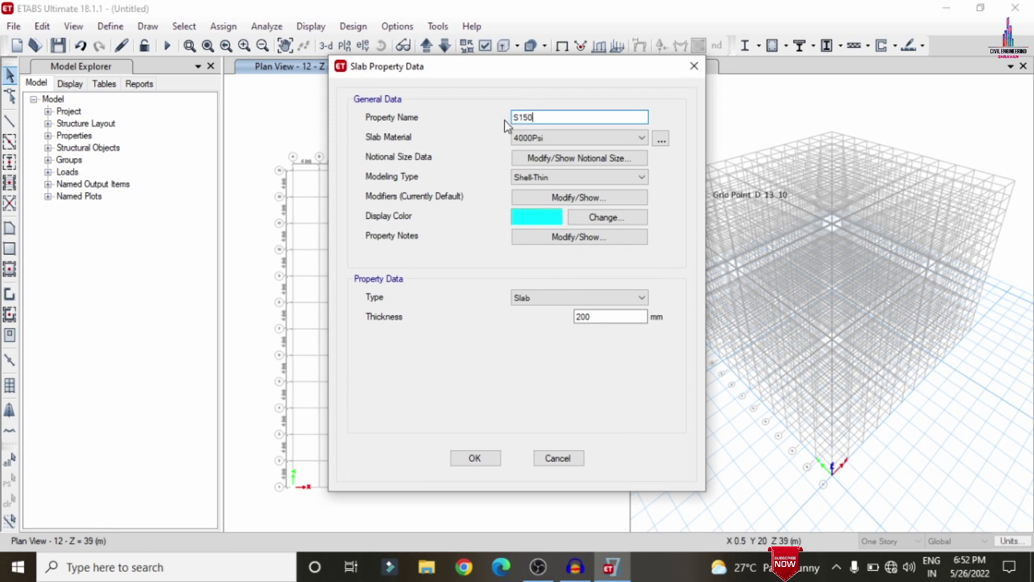
click(551, 138)
click(535, 195)
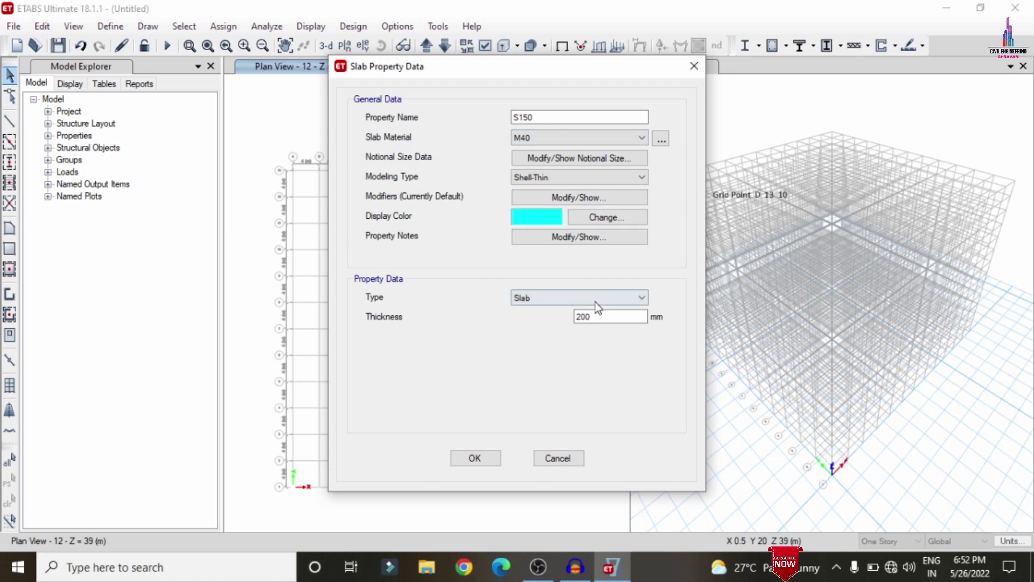
Set the S150 slab's thickness to 150 mm, and accept the slab property and the slab properties list.
drag(593, 316, 496, 321)
text(150)
click(495, 458)
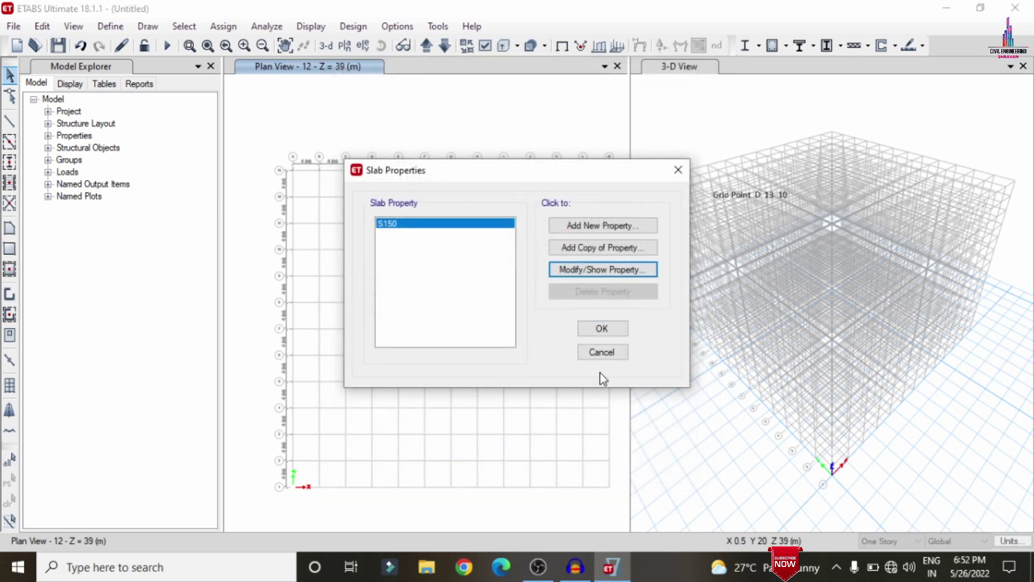
click(599, 330)
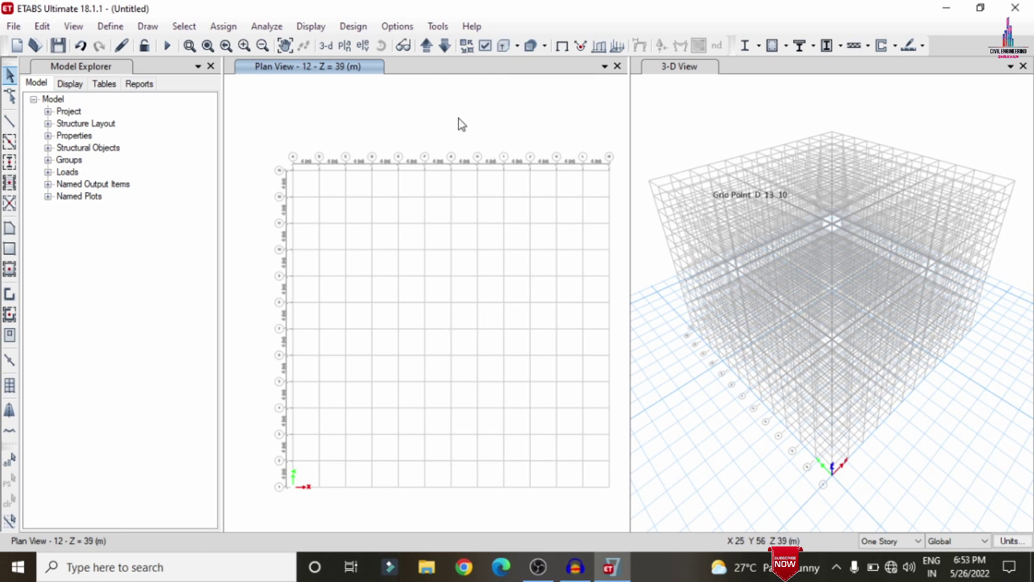
Set the plan view to story level G.
click(345, 47)
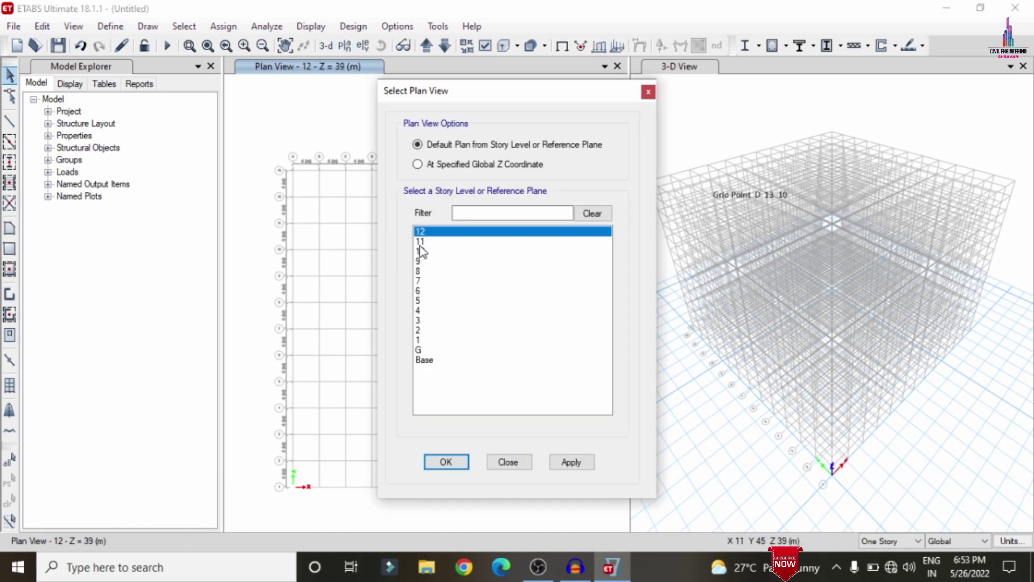
click(421, 344)
click(424, 351)
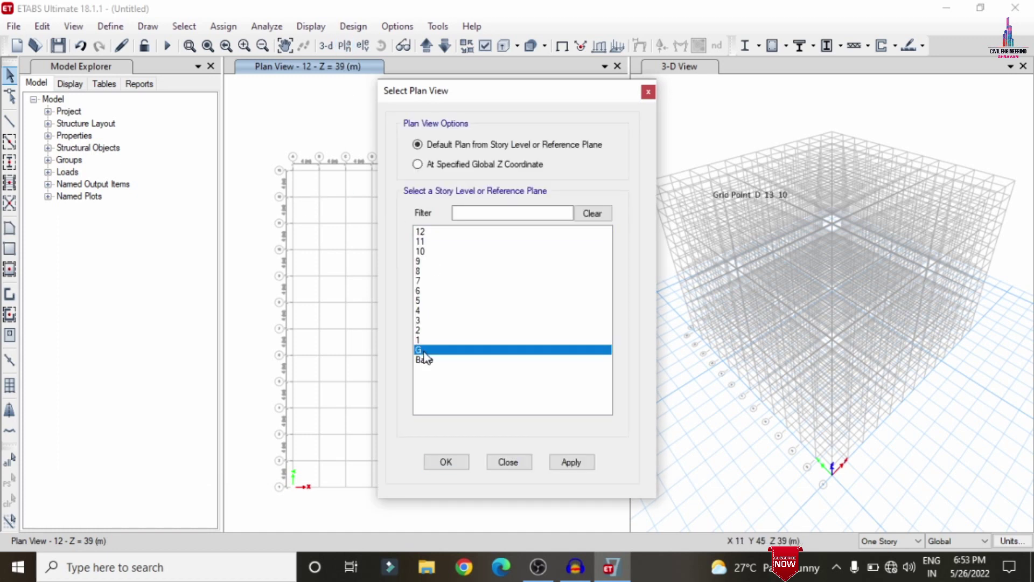
click(578, 460)
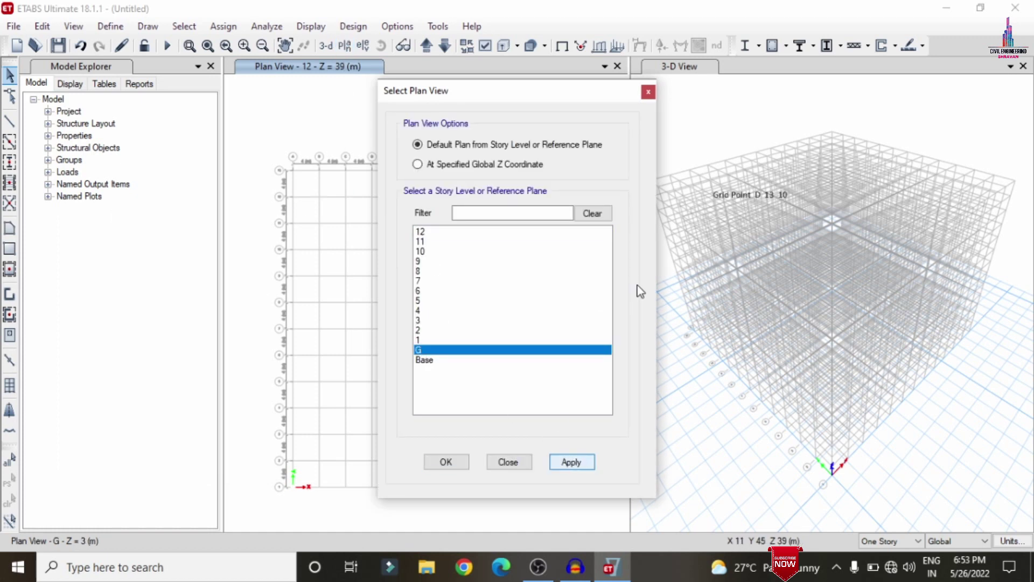
click(440, 458)
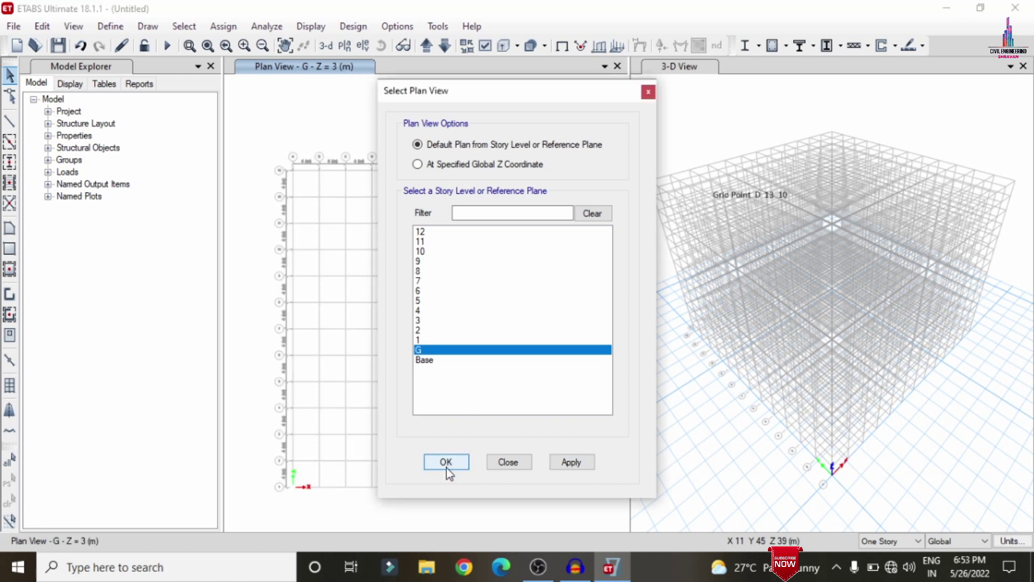
click(447, 468)
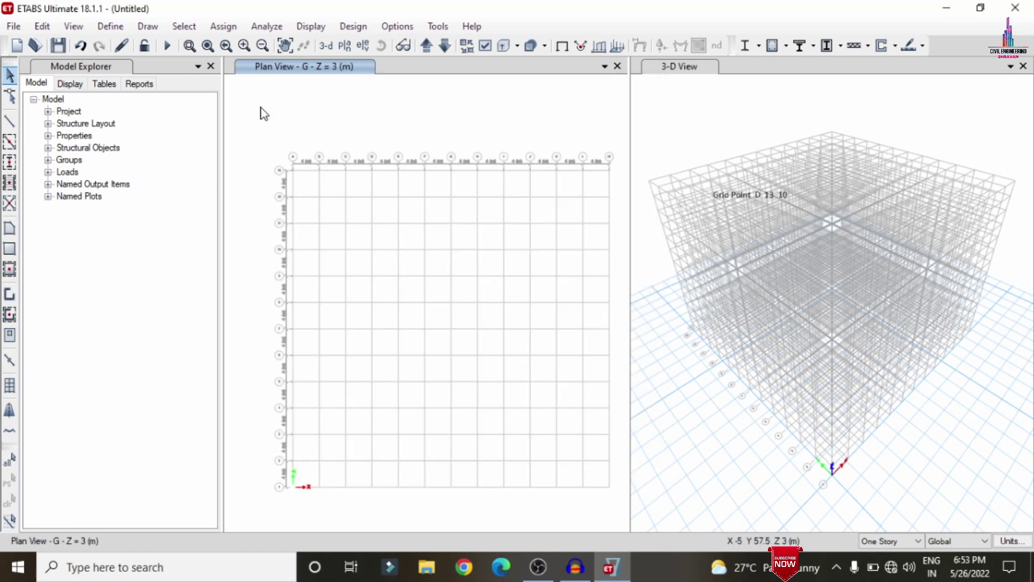
On story G, draw B0.6X0.35 beams along all grid lines and C0.6X0.6 columns at all grid intersections.
click(11, 144)
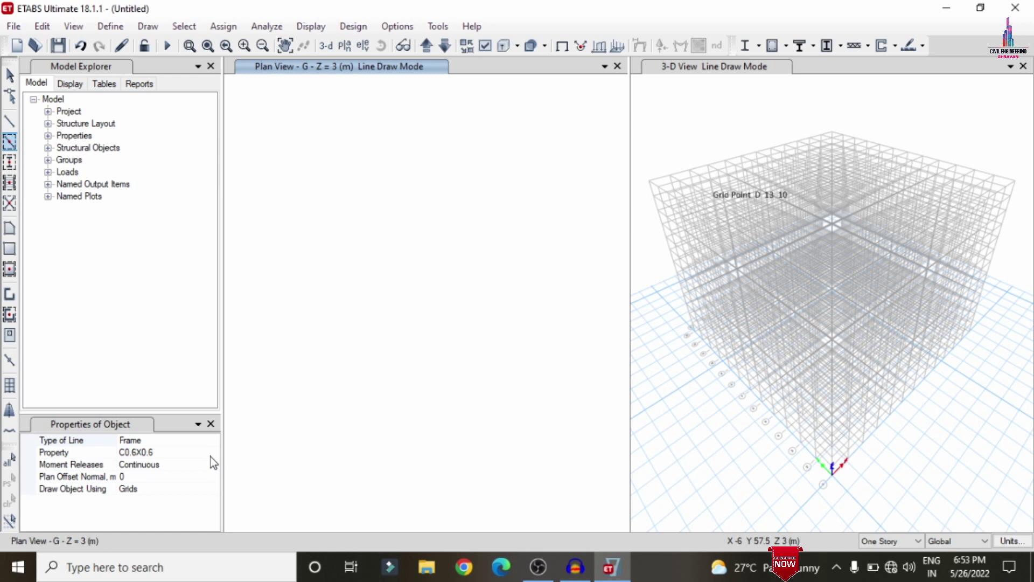
click(213, 453)
click(213, 452)
click(176, 472)
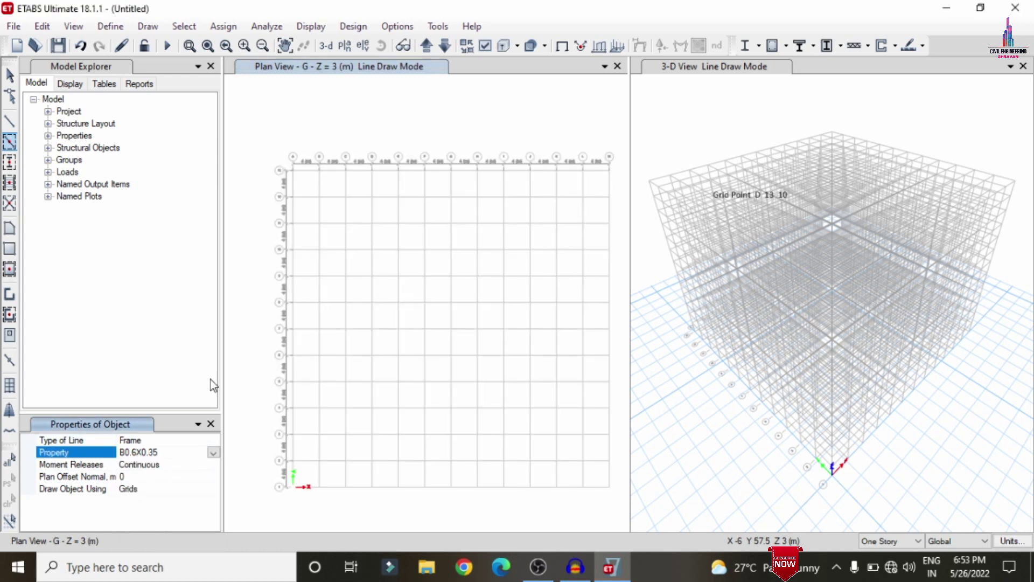
mouse_move(270, 141)
mouse_down()
mouse_move(381, 286)
mouse_move(642, 517)
mouse_up()
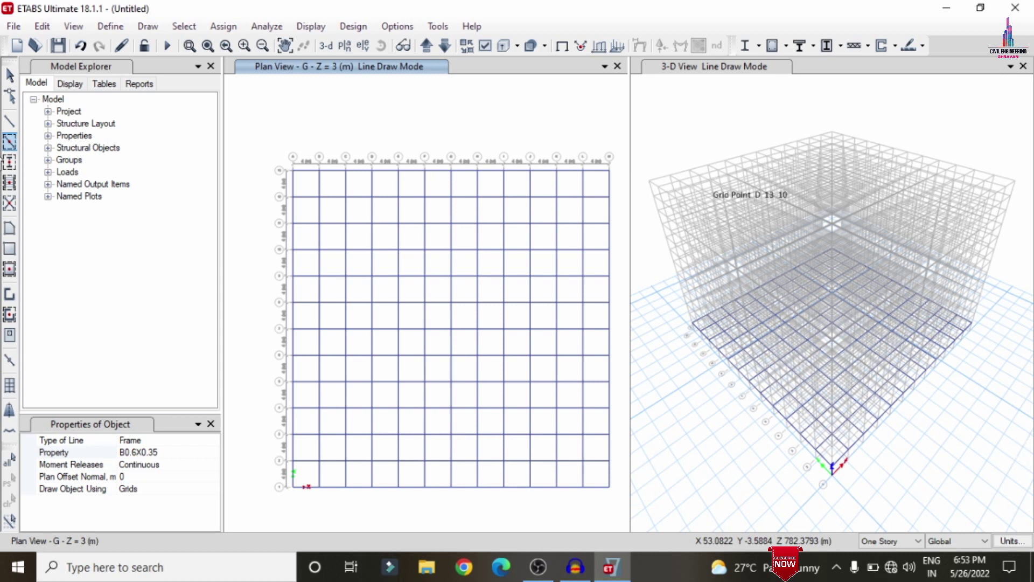
click(9, 161)
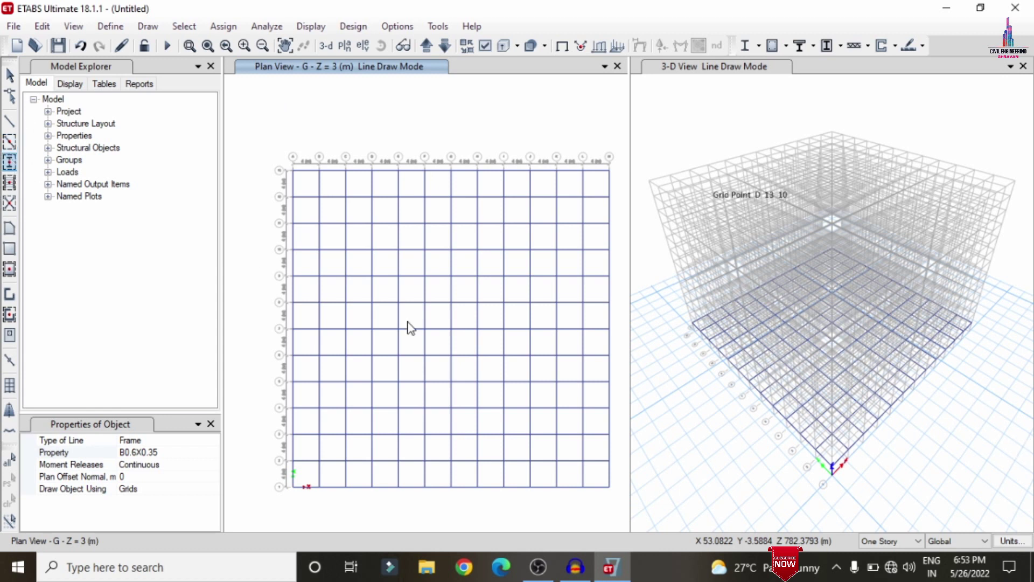
mouse_move(266, 138)
mouse_down()
mouse_move(357, 261)
mouse_move(574, 461)
mouse_move(620, 529)
mouse_up()
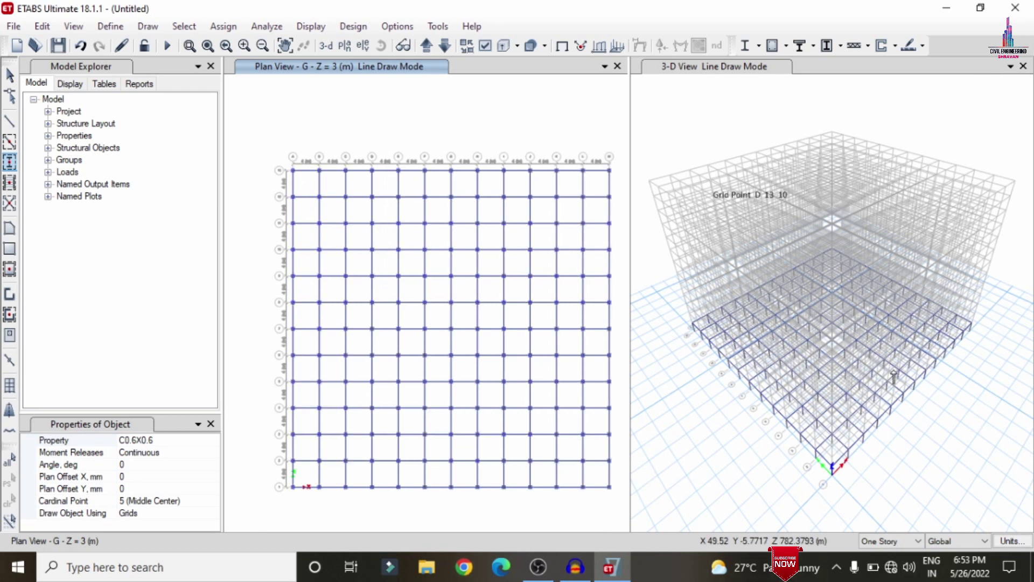
Move the plan up to story 1 and draw C0.6X0.6 columns at all grid intersections and B0.6X0.35 beams along all grid lines.
click(425, 47)
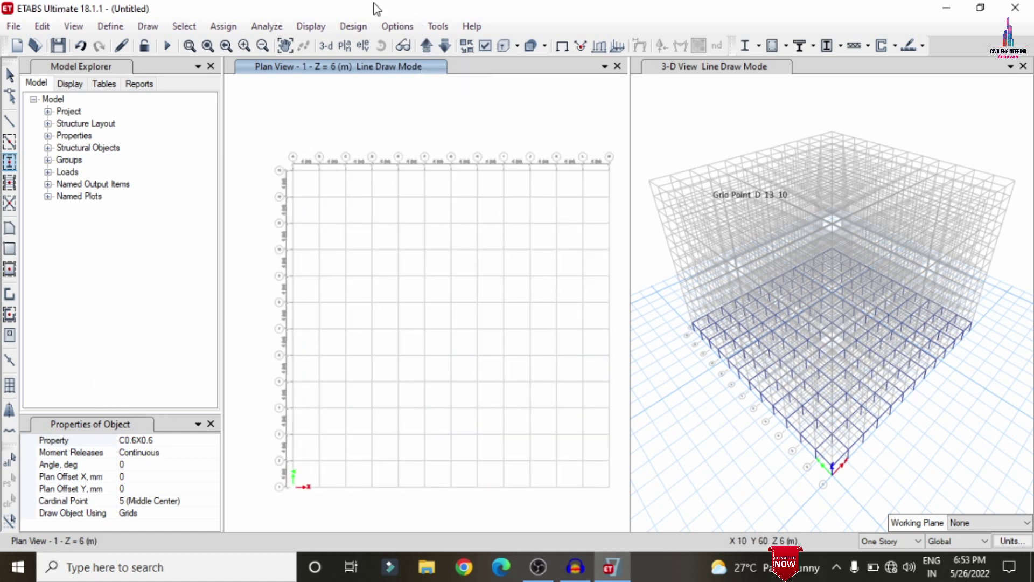
mouse_move(257, 141)
mouse_down()
mouse_move(357, 252)
mouse_move(510, 379)
mouse_move(641, 536)
mouse_move(619, 520)
mouse_up()
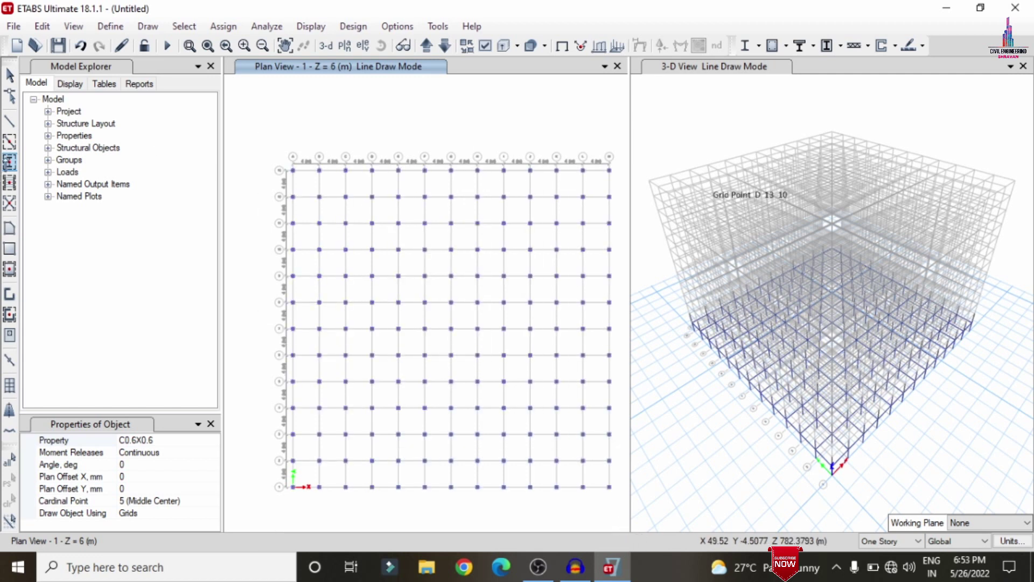
click(10, 142)
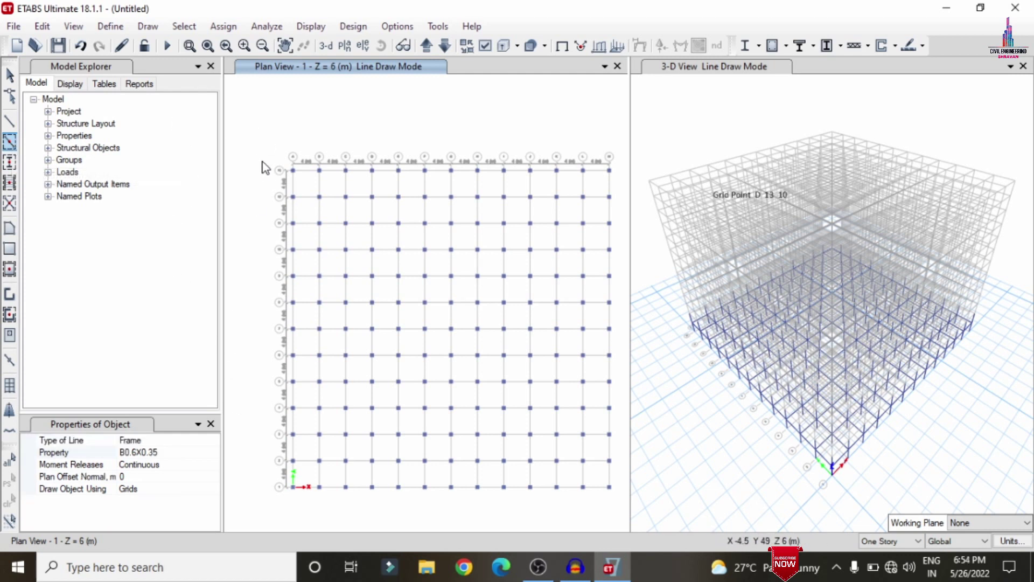
drag(263, 142, 624, 515)
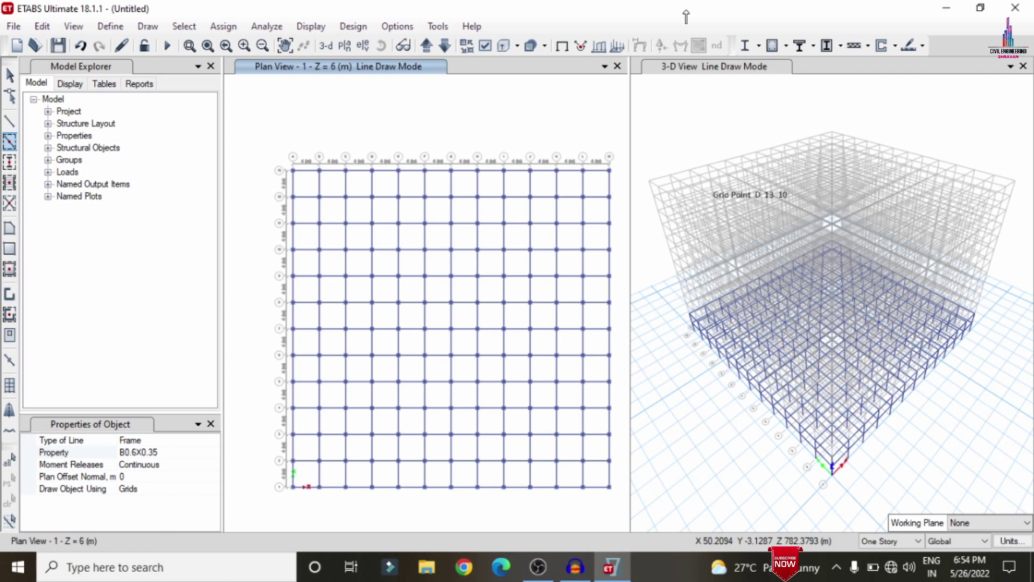
Draw S150 floor slabs in every grid bay of story 1, and end the drawing mode.
click(10, 272)
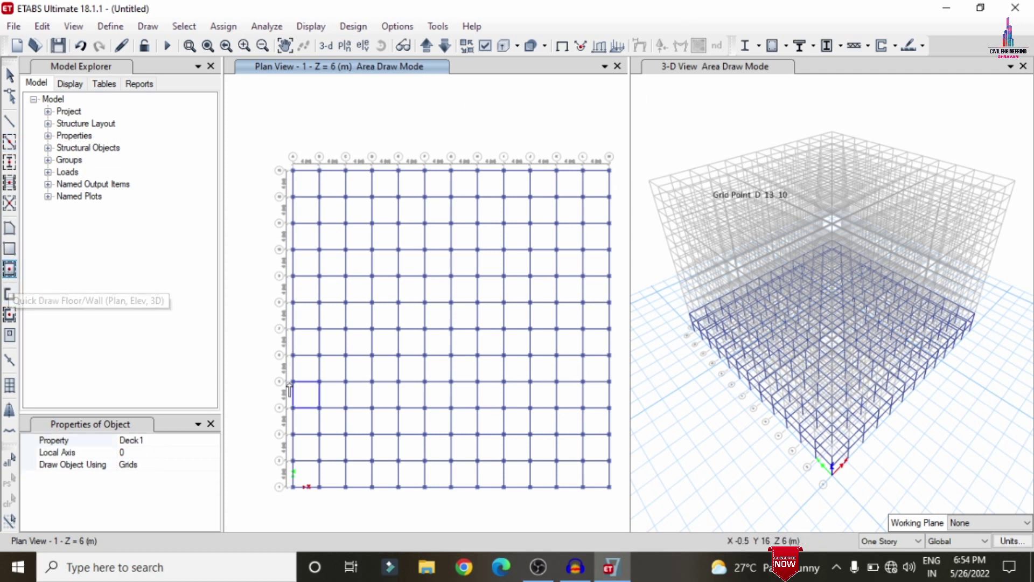
click(202, 440)
click(213, 441)
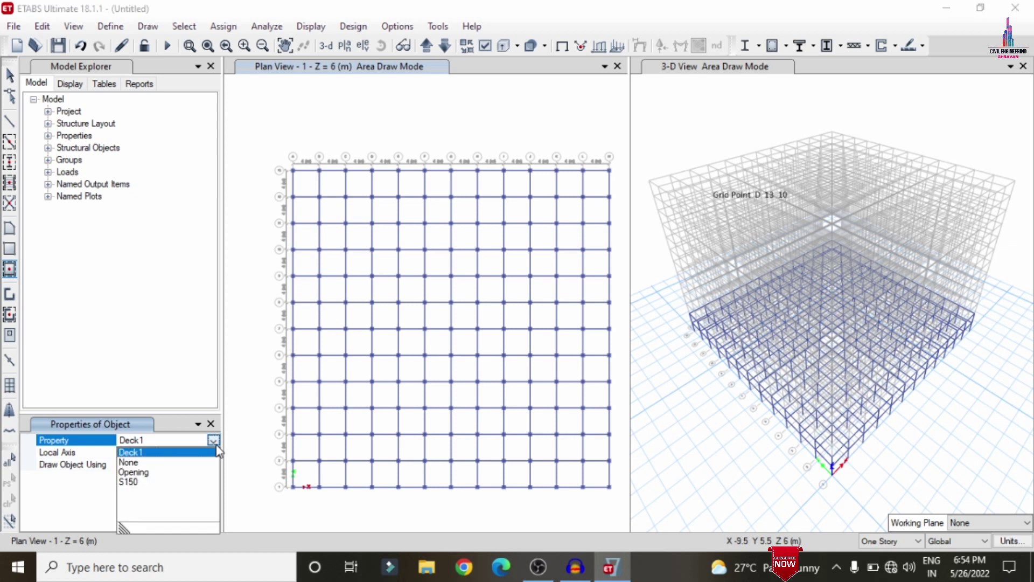
click(146, 481)
drag(273, 142, 622, 504)
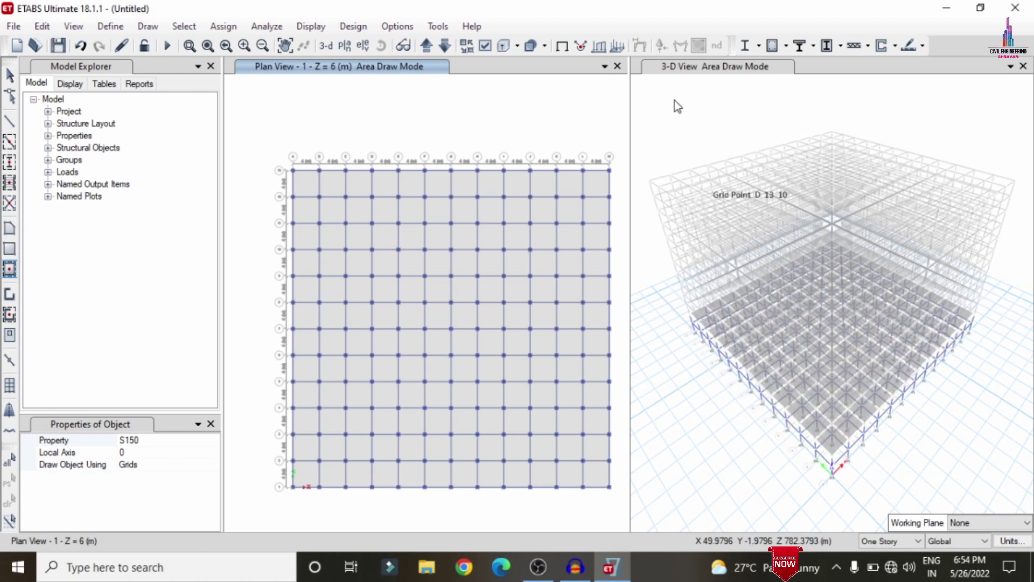
key(Escape)
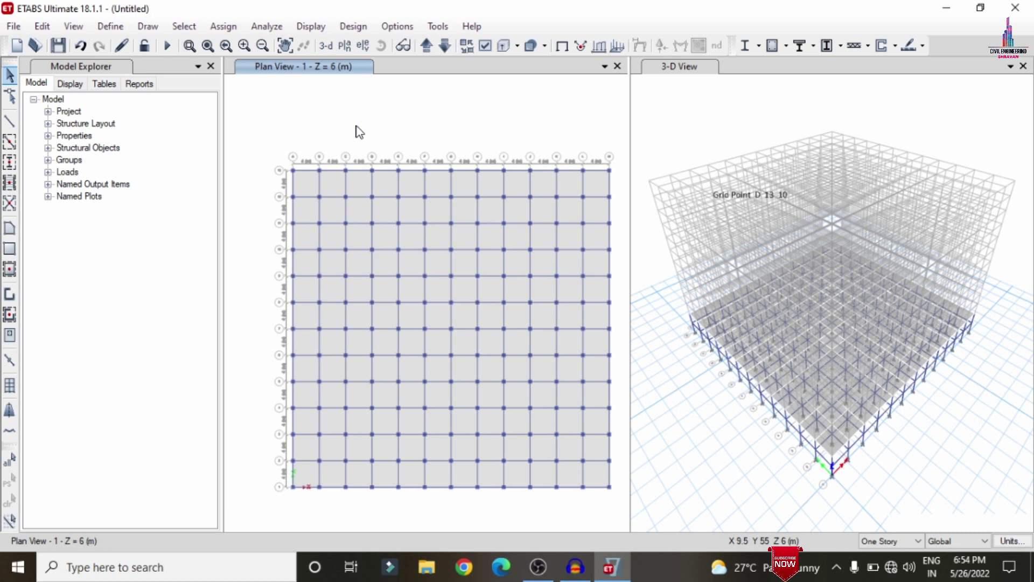
Select all objects belonging to story 1 by story.
click(183, 26)
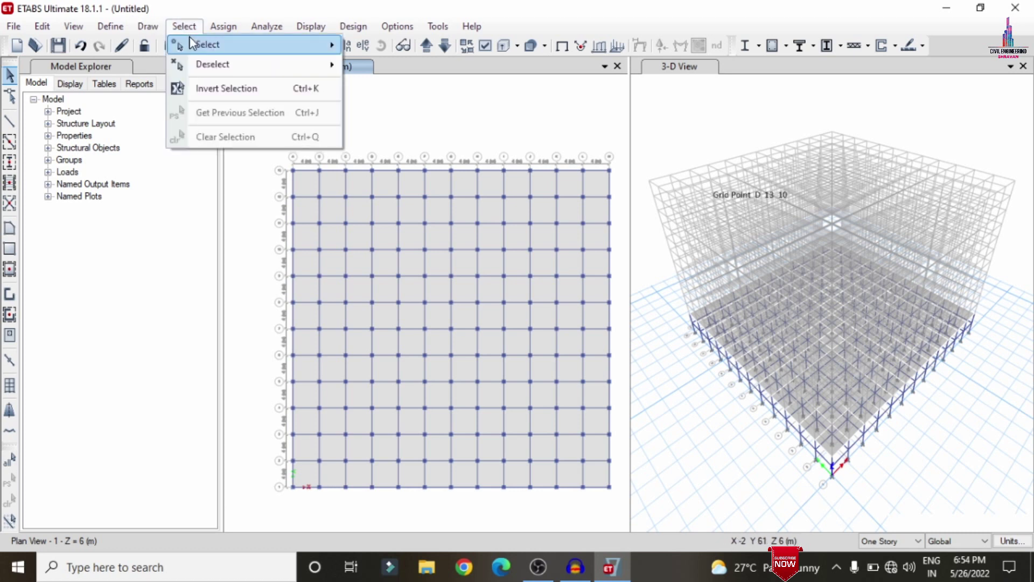
mouse_move(204, 44)
click(435, 252)
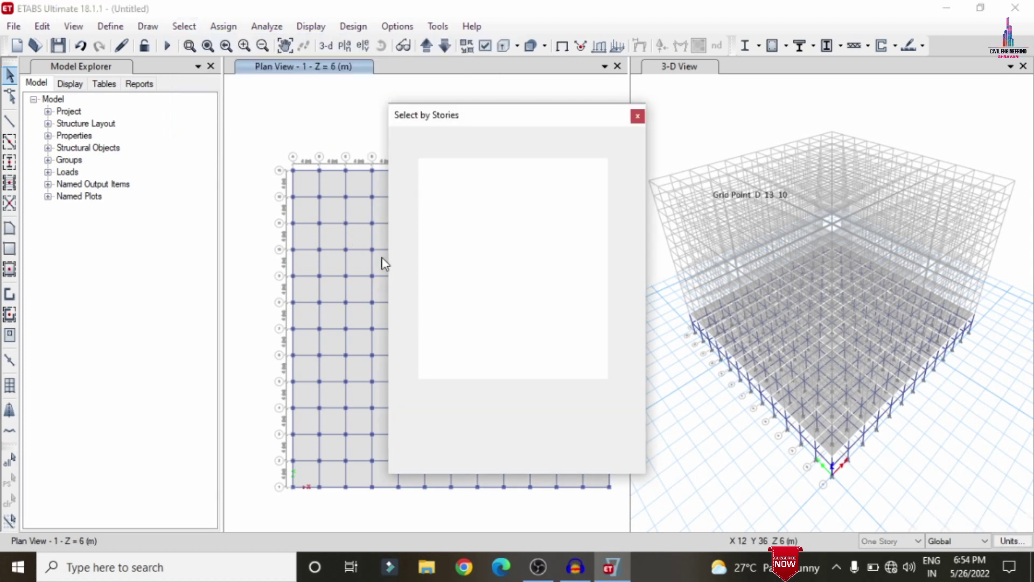
click(427, 272)
click(447, 413)
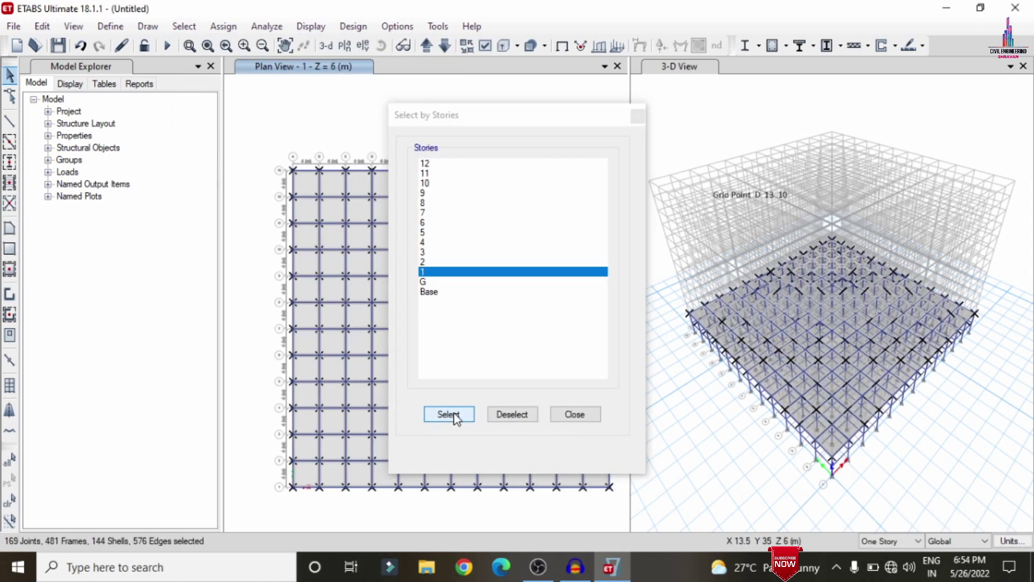
click(638, 118)
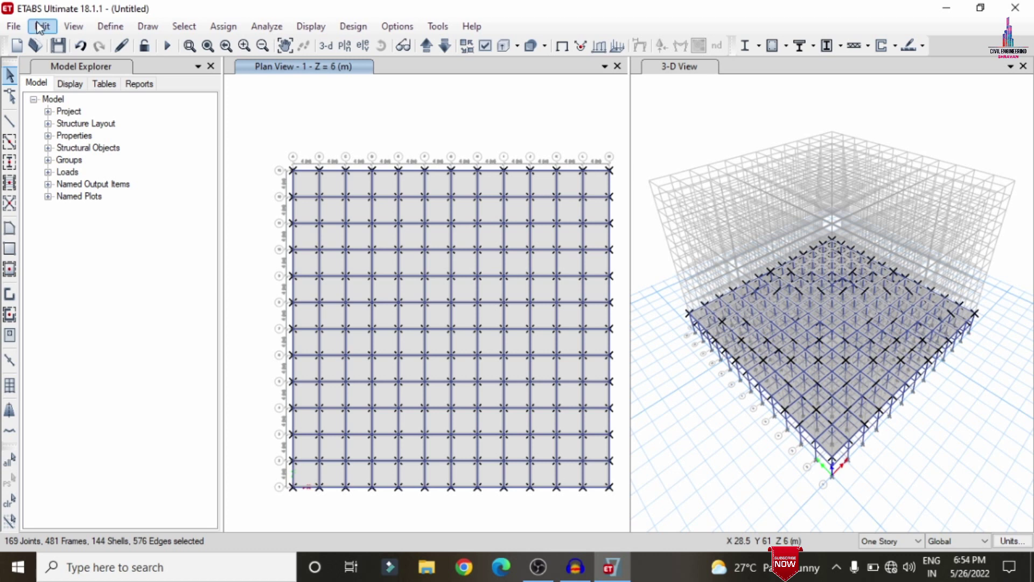
Replicate the selected story 1 objects on stories 2, 3, 4 and 5.
click(42, 27)
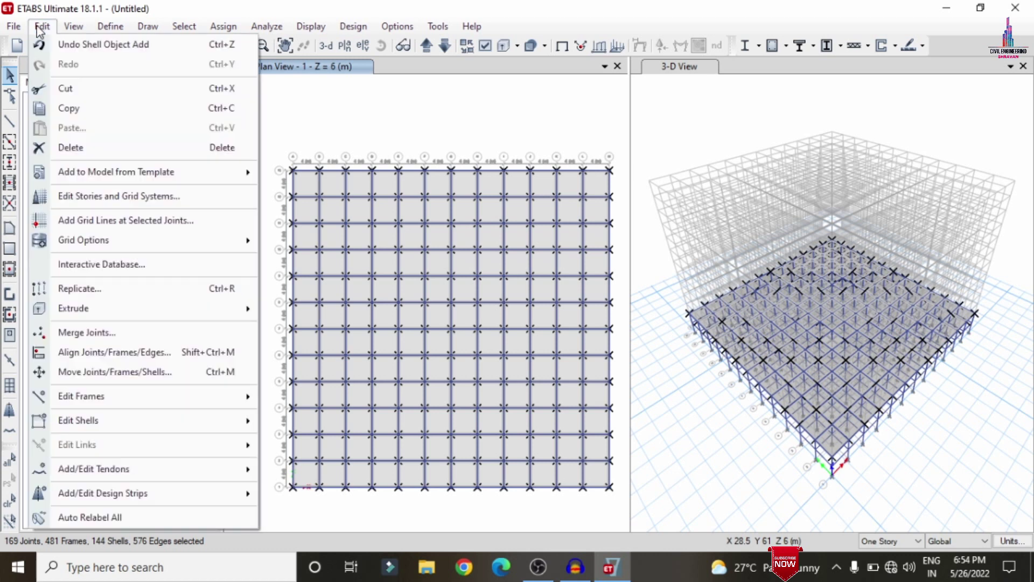
click(127, 286)
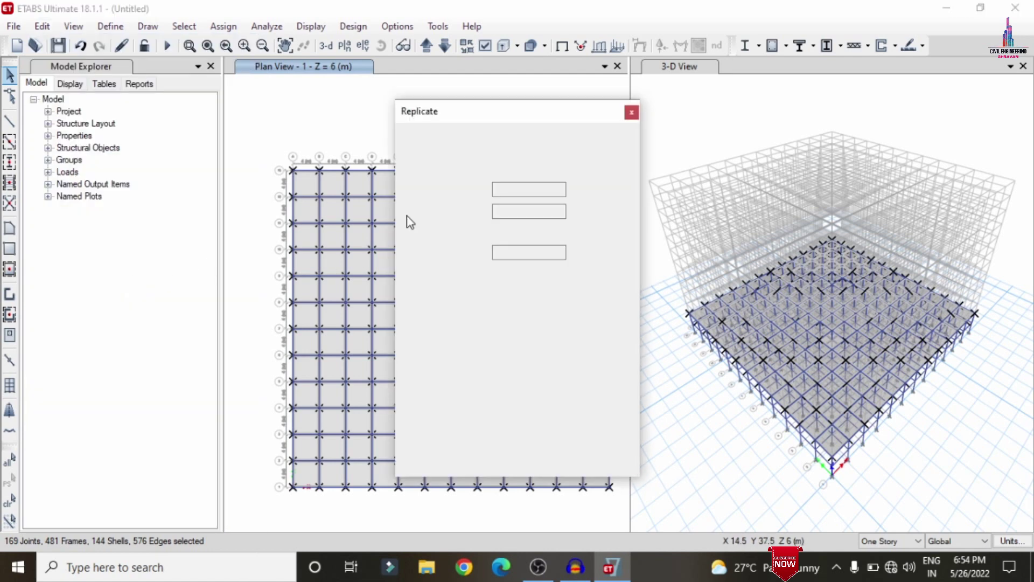
click(525, 146)
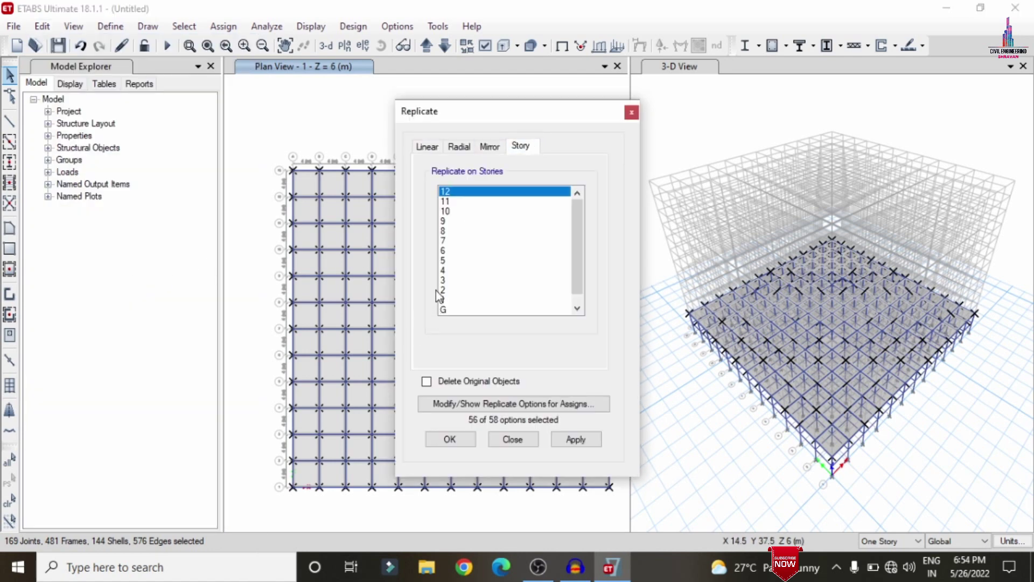
drag(448, 290, 445, 260)
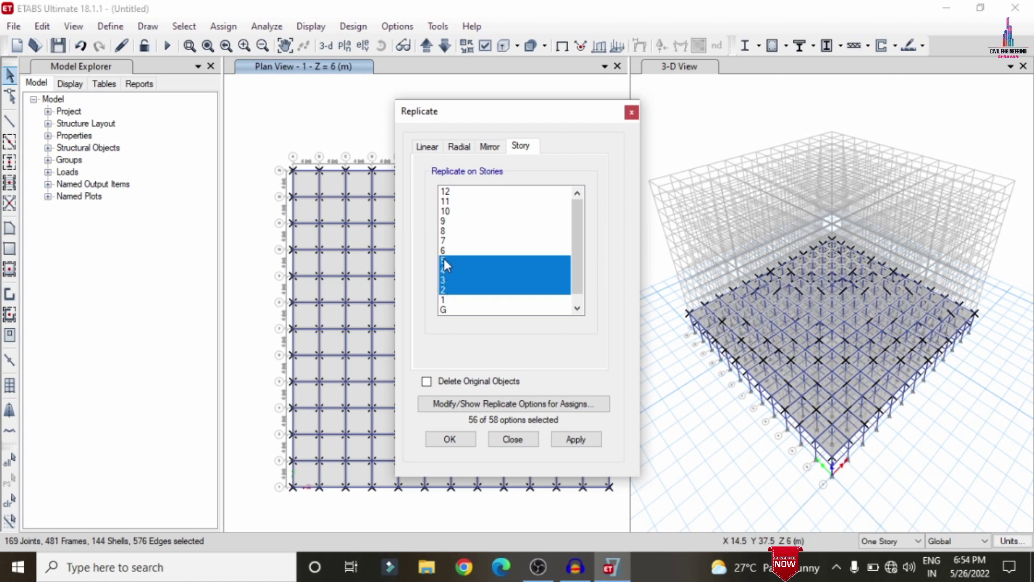
click(566, 440)
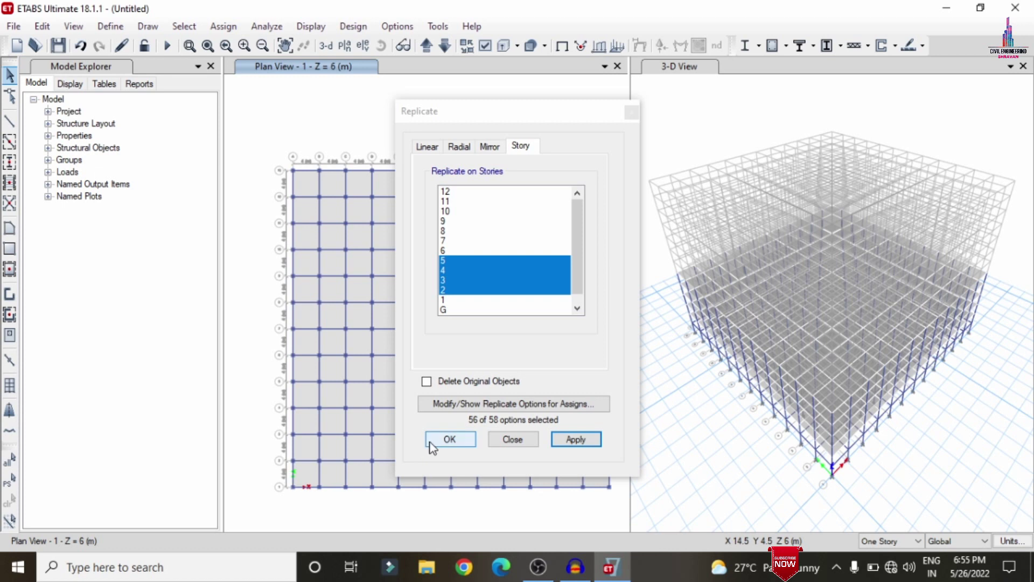
Finish the replication and switch the plan view to story 5.
click(450, 439)
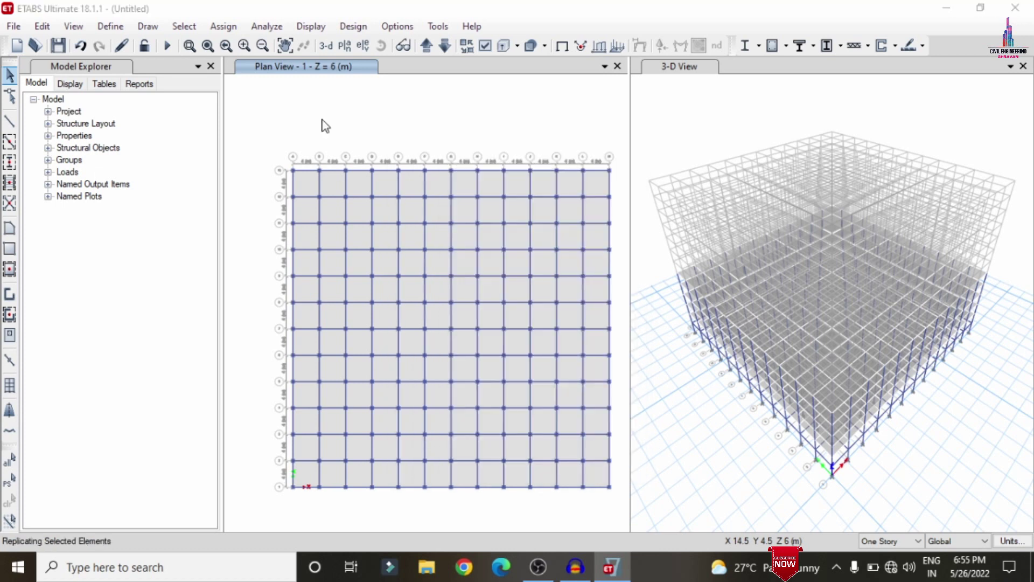
click(344, 46)
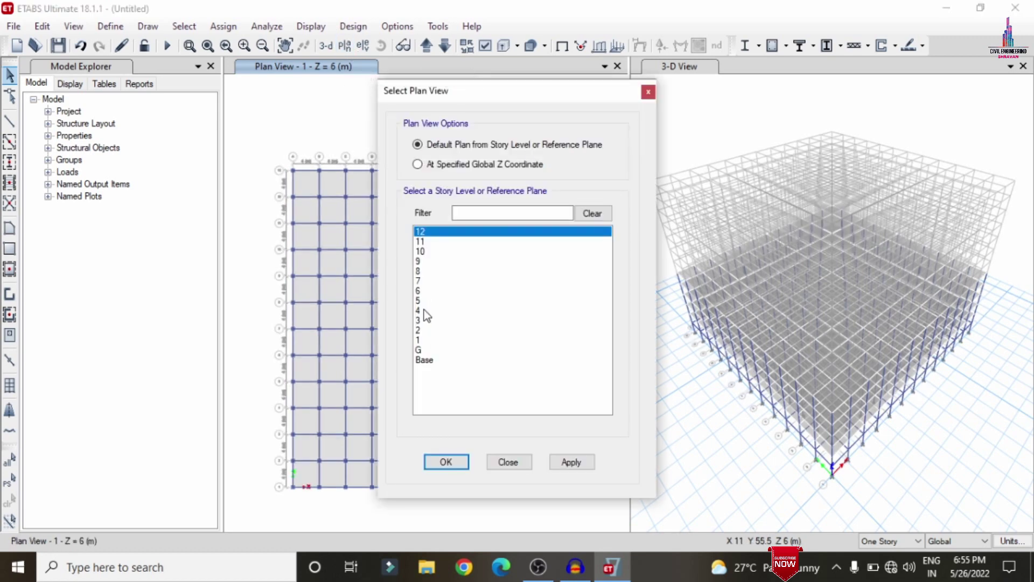
click(423, 300)
click(572, 462)
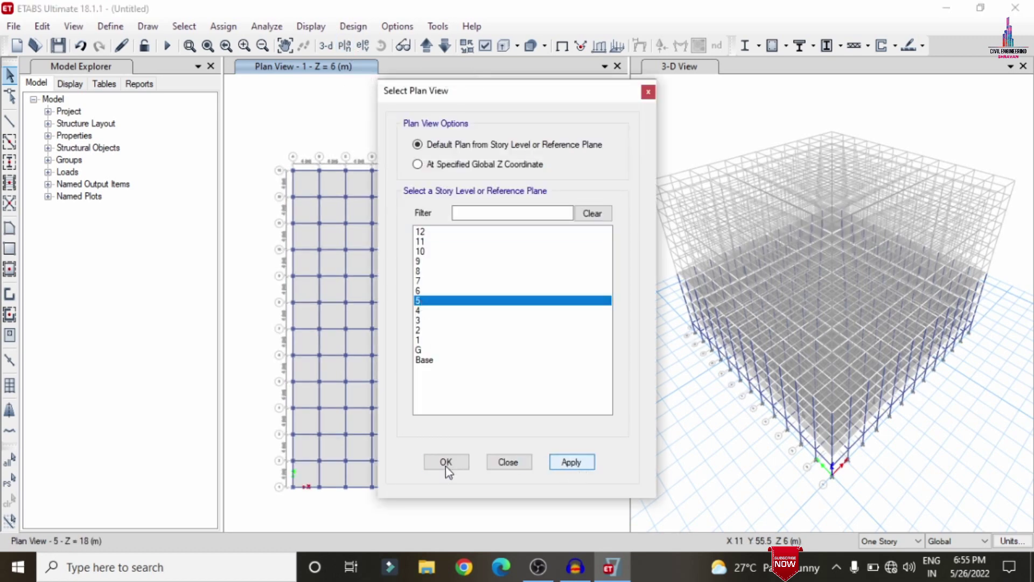
click(448, 462)
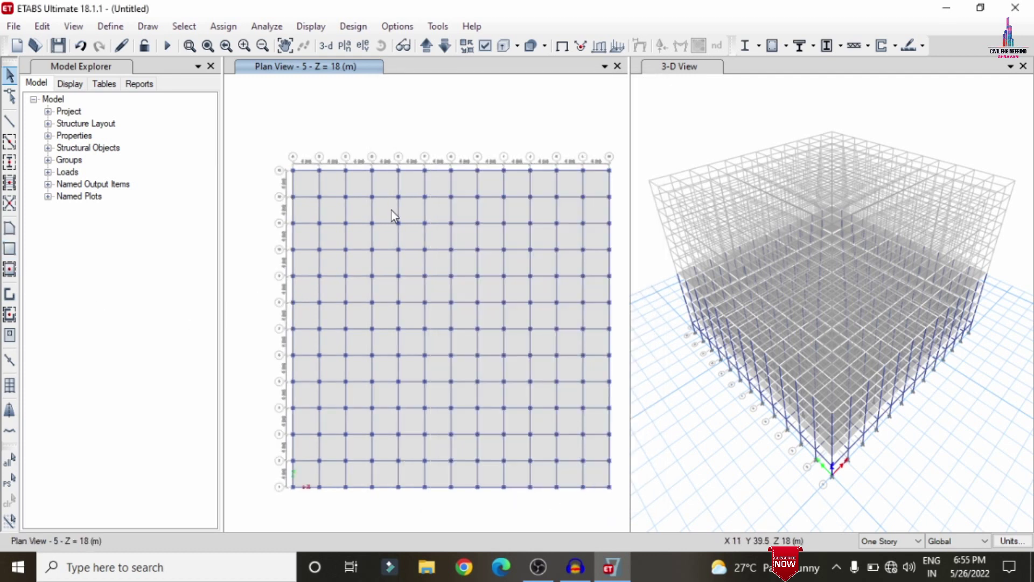
Delete the story 5 columns, beams and slabs in the three outermost bays along the high-X side and along the low-Y side.
drag(618, 143, 534, 502)
drag(527, 419, 526, 418)
key(Delete)
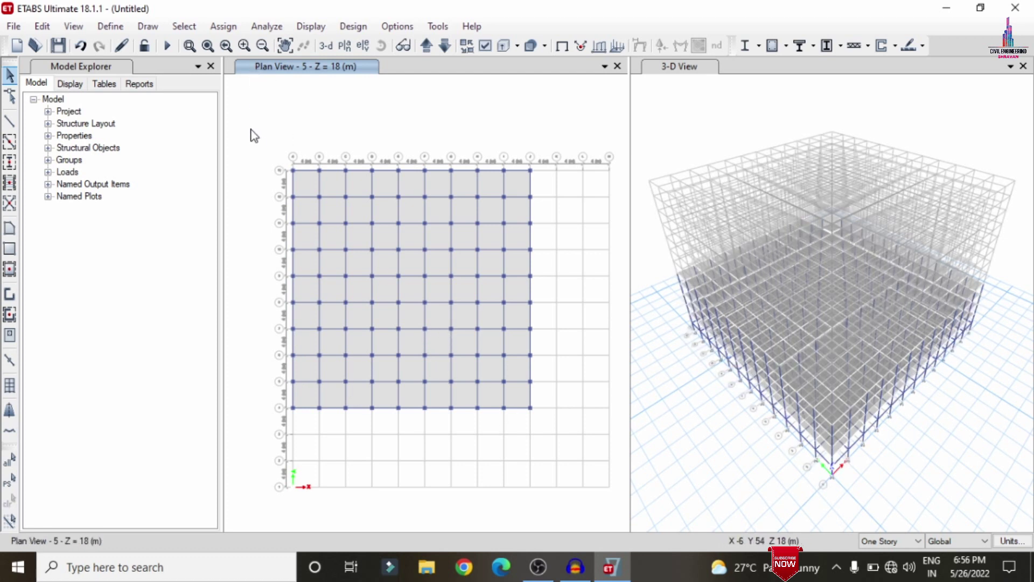
Select all remaining objects of story 5 by story.
click(183, 28)
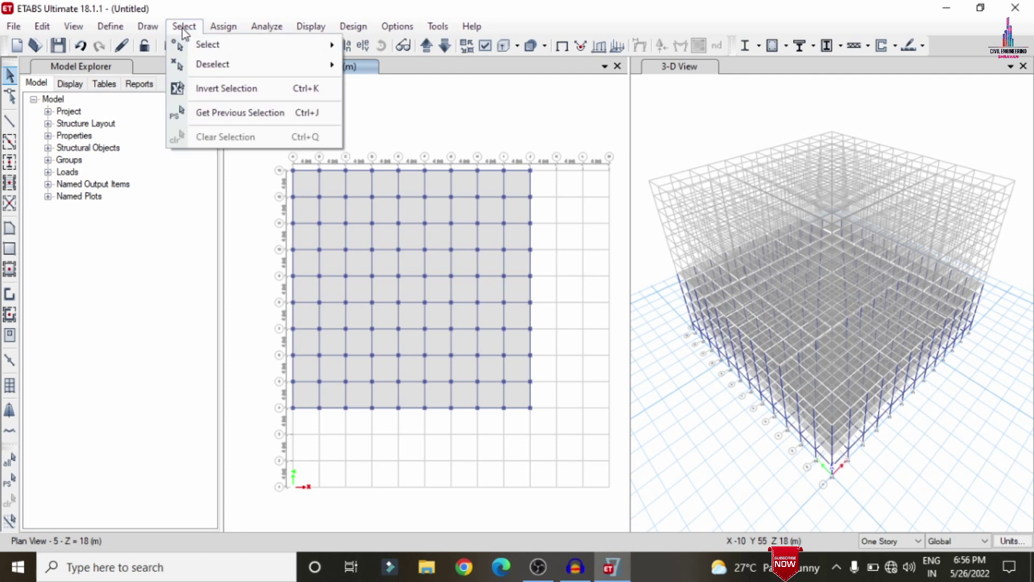
mouse_move(233, 45)
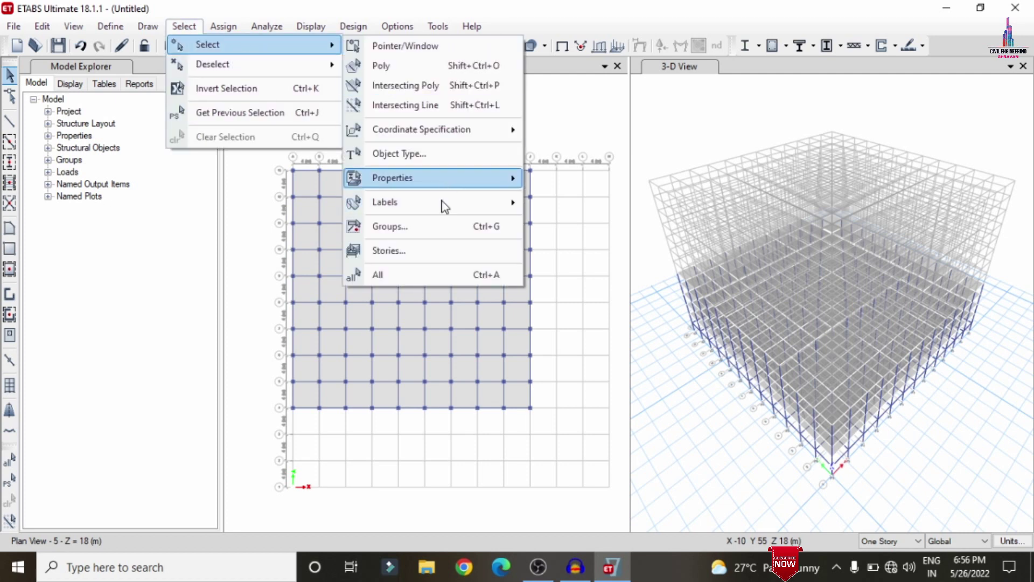
click(428, 248)
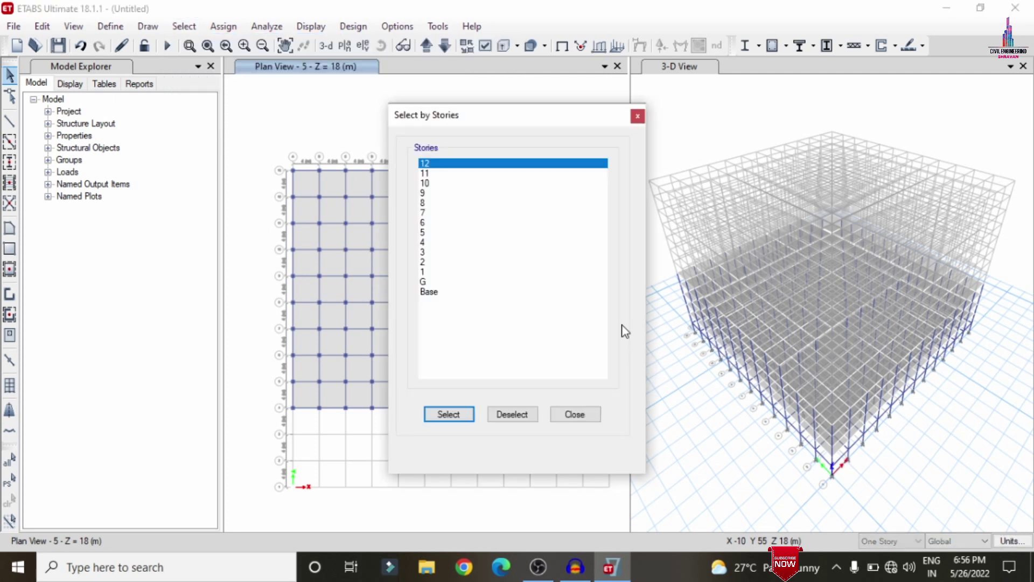
click(435, 233)
click(438, 415)
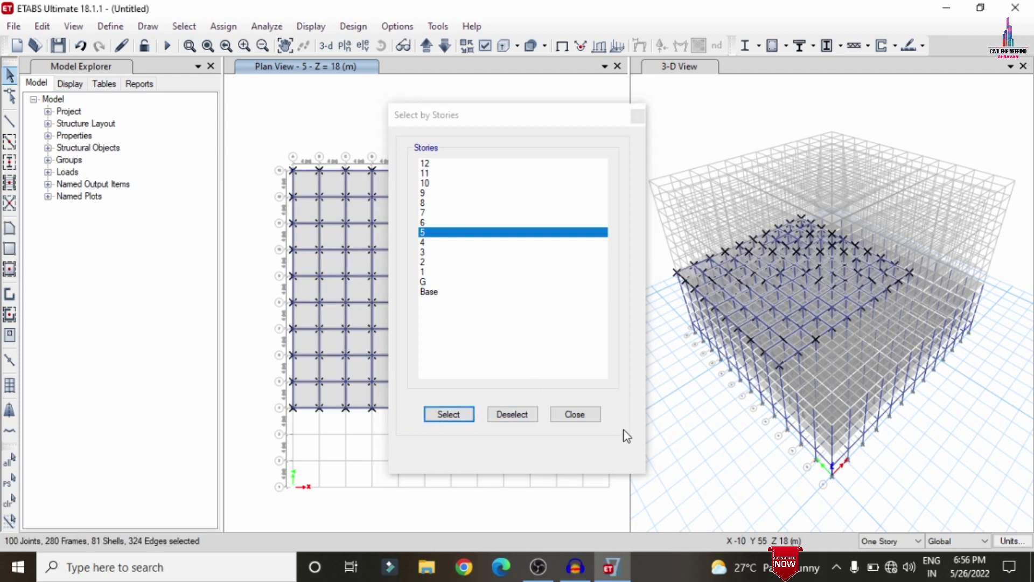
click(572, 413)
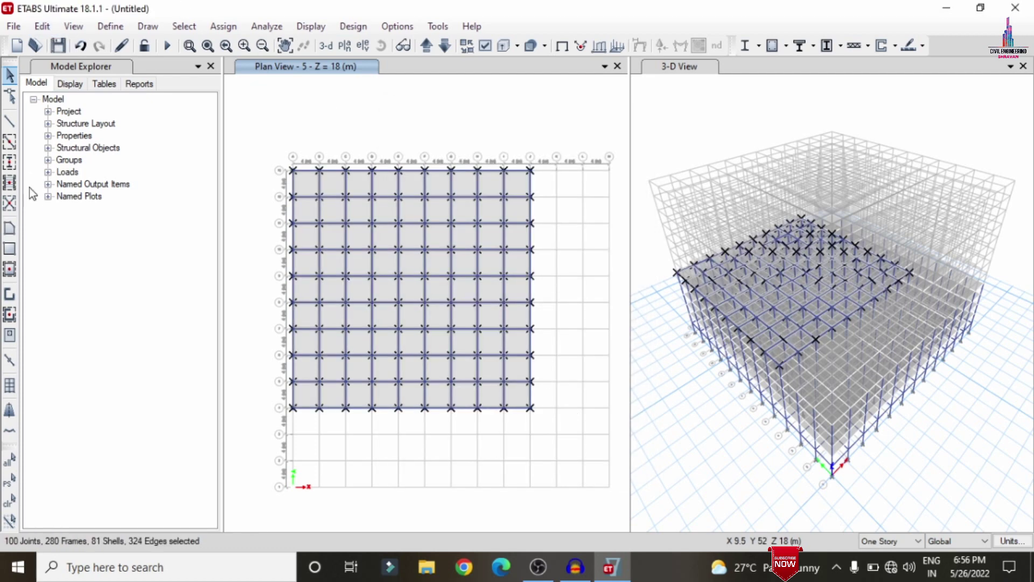
Replicate the selected story 5 objects on stories 6, 7, 8 and 9, and close the replication settings.
click(42, 25)
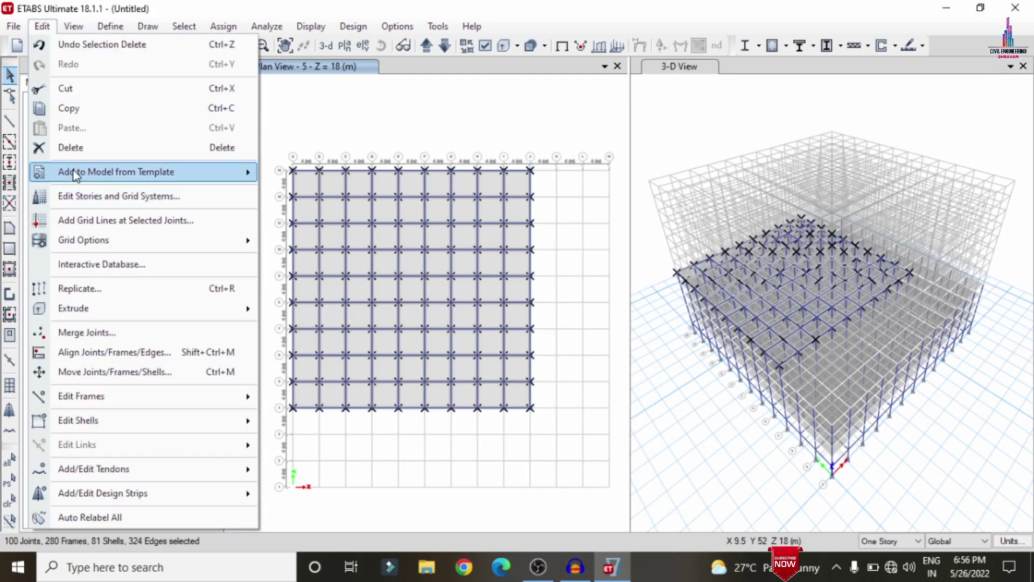
click(80, 291)
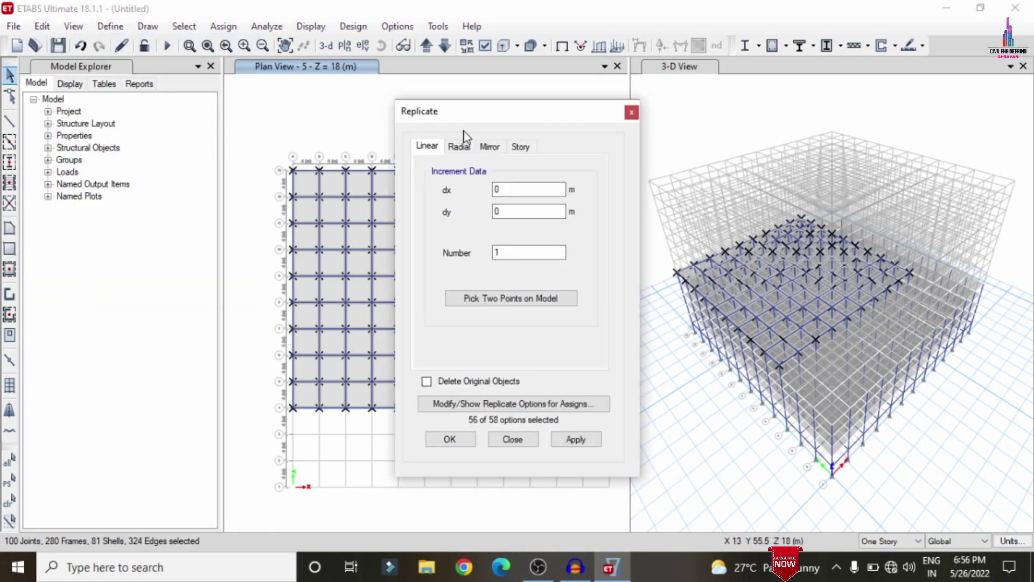
click(519, 147)
scroll(471, 286, down, 1)
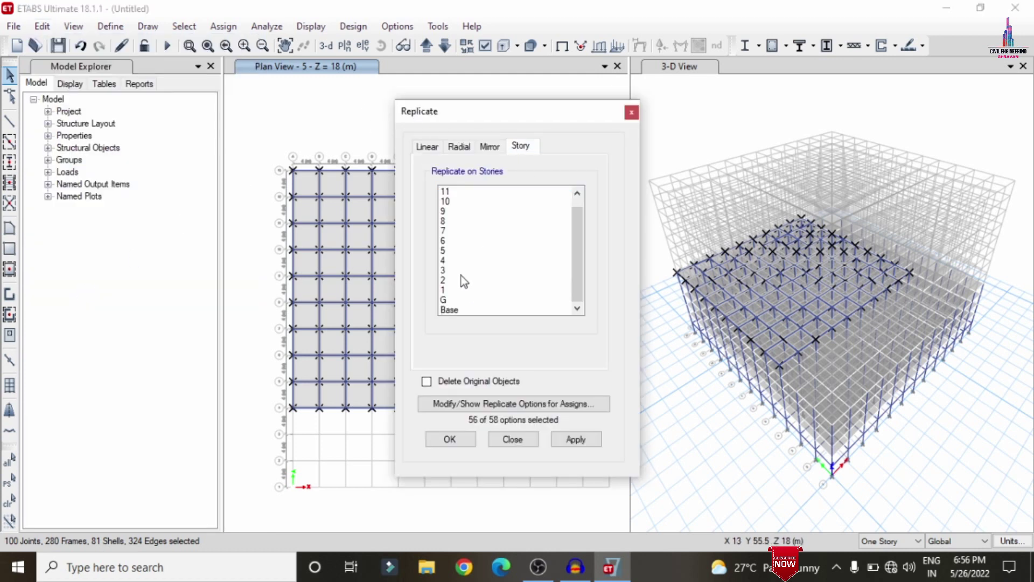
drag(445, 246, 448, 233)
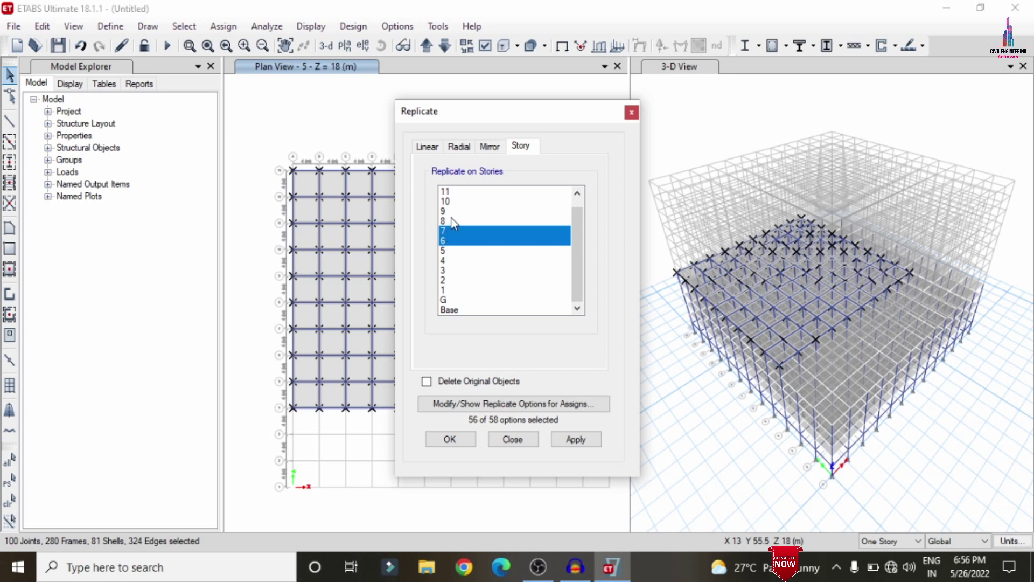
click(452, 220)
drag(580, 250, 581, 207)
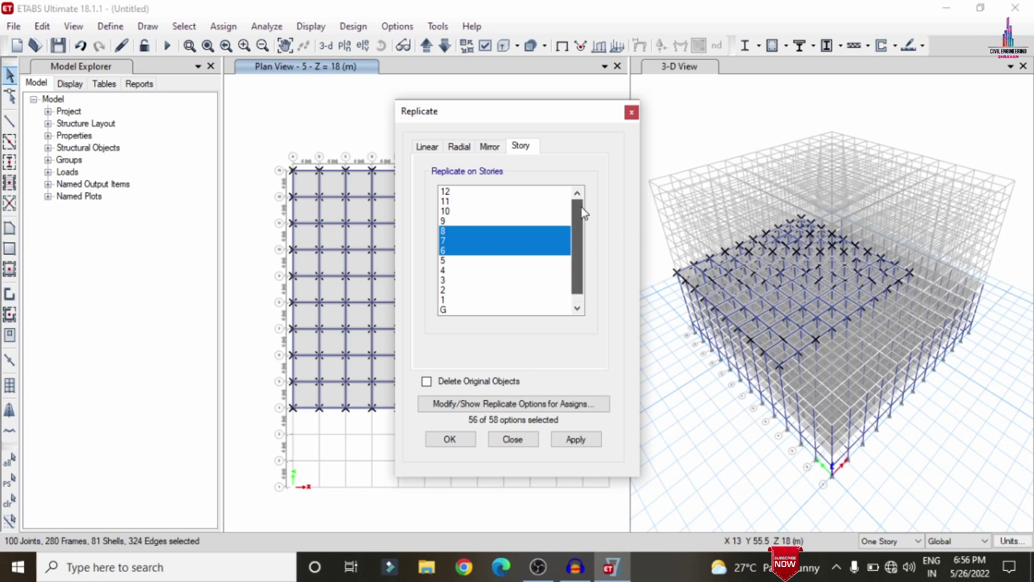
click(452, 219)
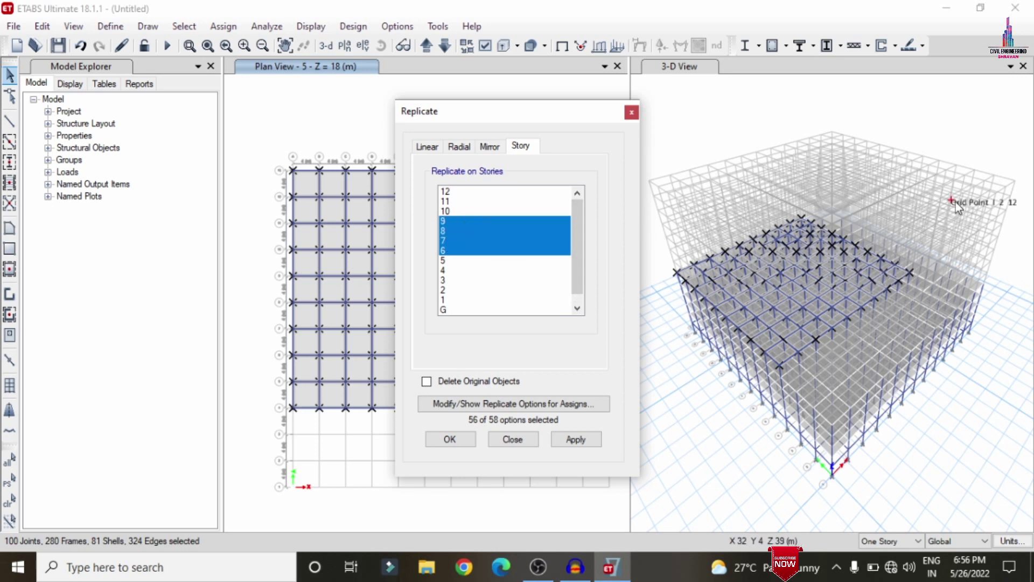
click(575, 439)
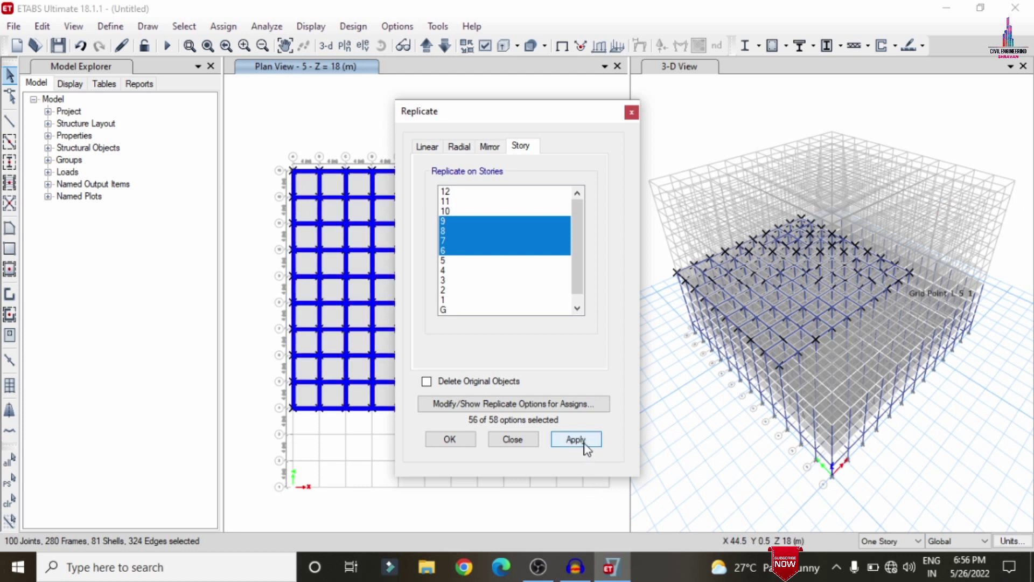
click(584, 443)
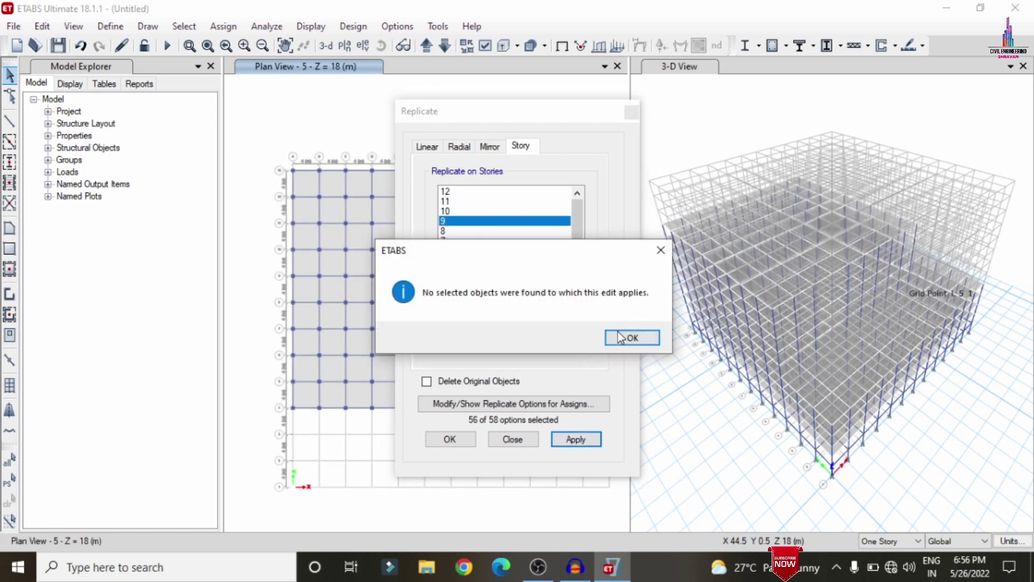
click(637, 338)
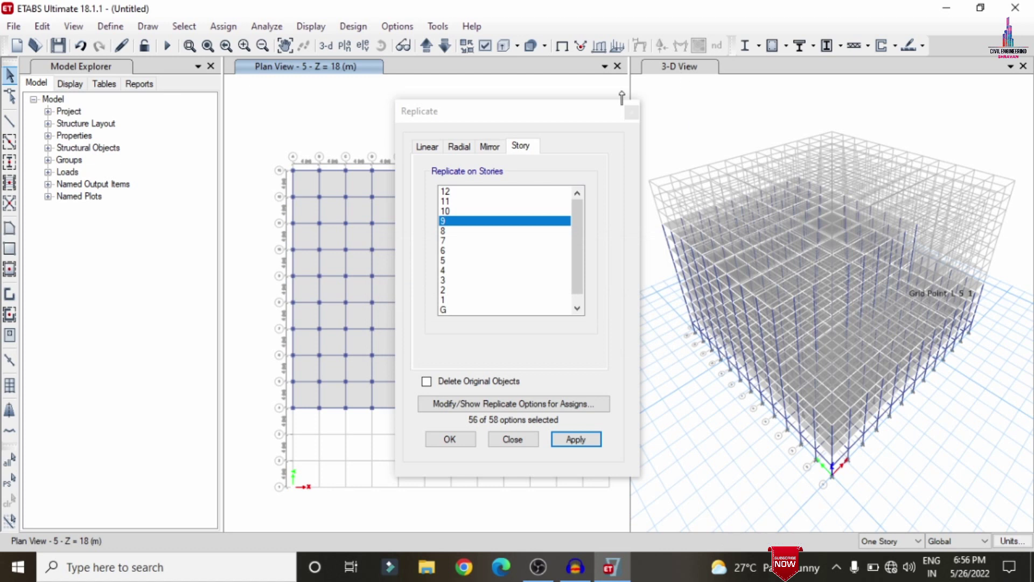
click(631, 112)
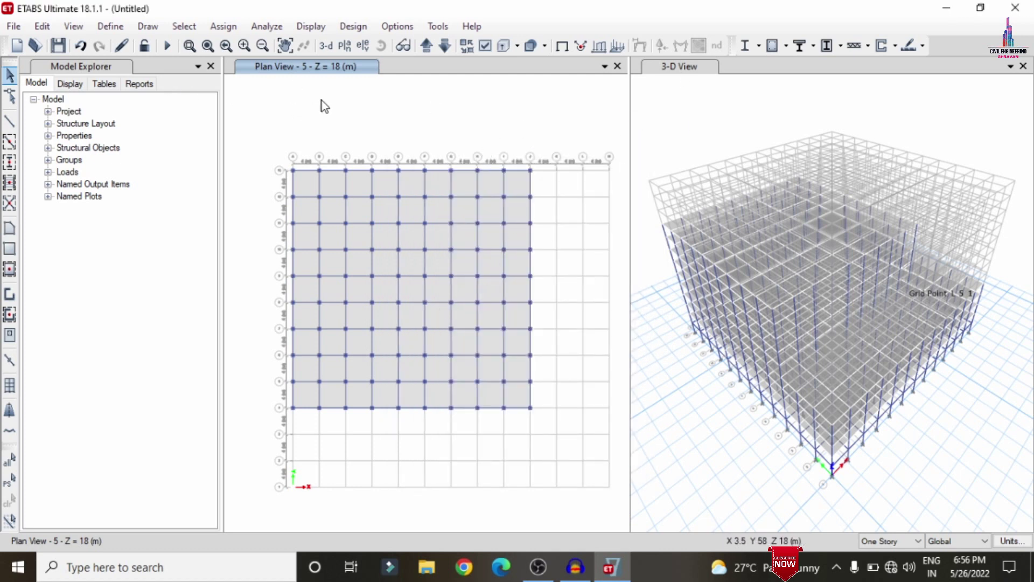
Switch the plan view to story 9.
click(344, 48)
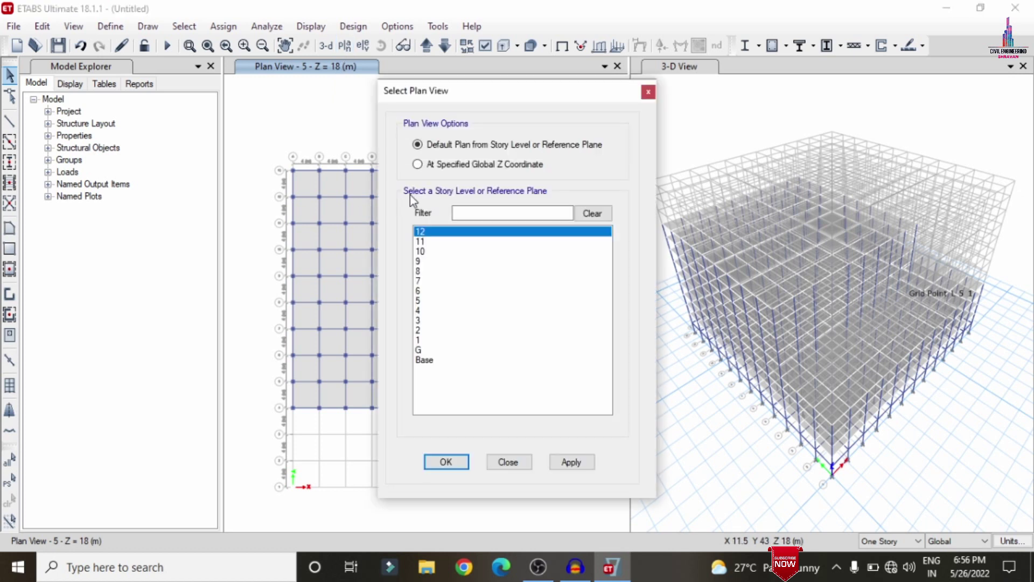
click(418, 261)
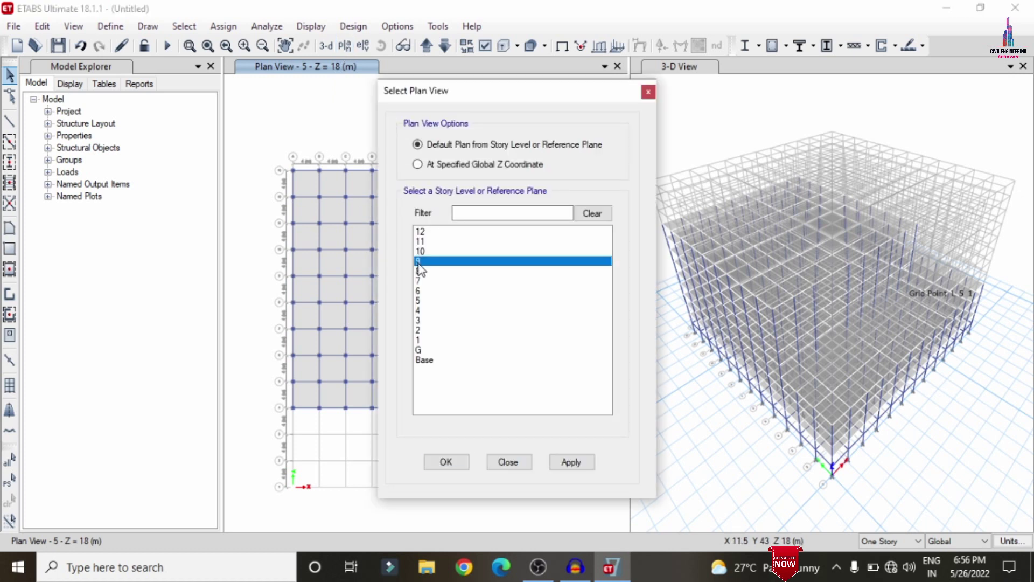
click(464, 468)
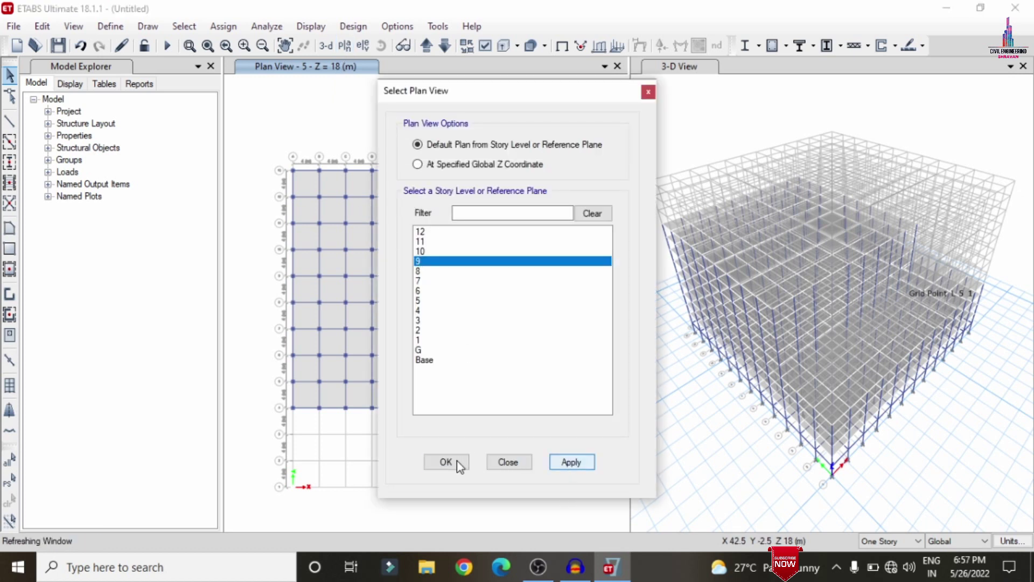
click(457, 462)
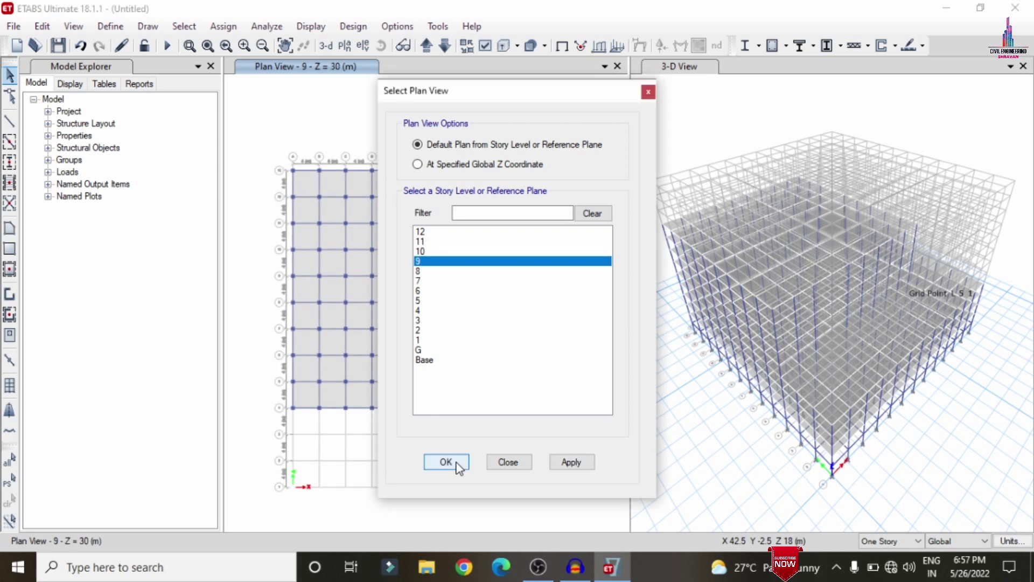
click(459, 464)
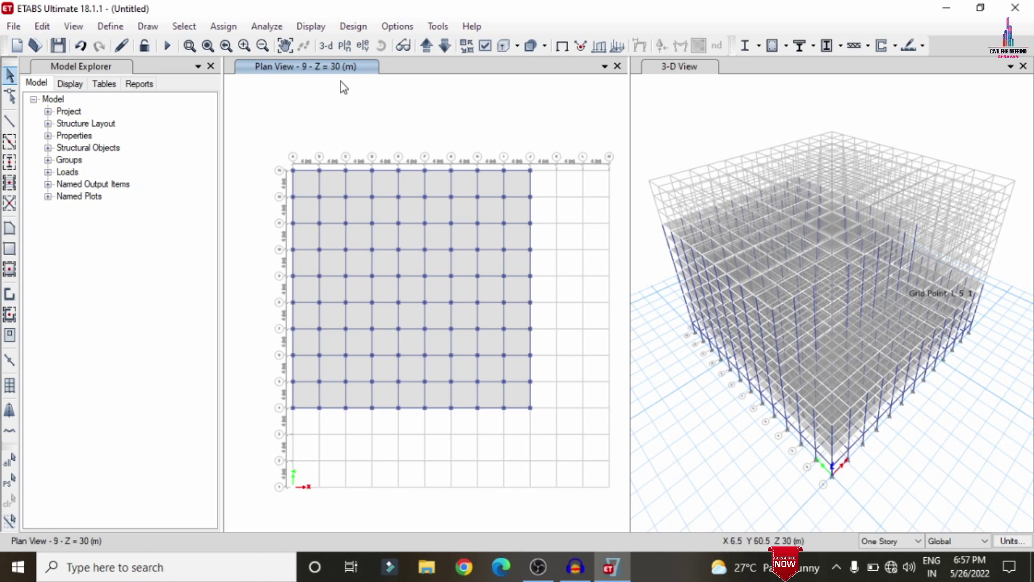
click(426, 45)
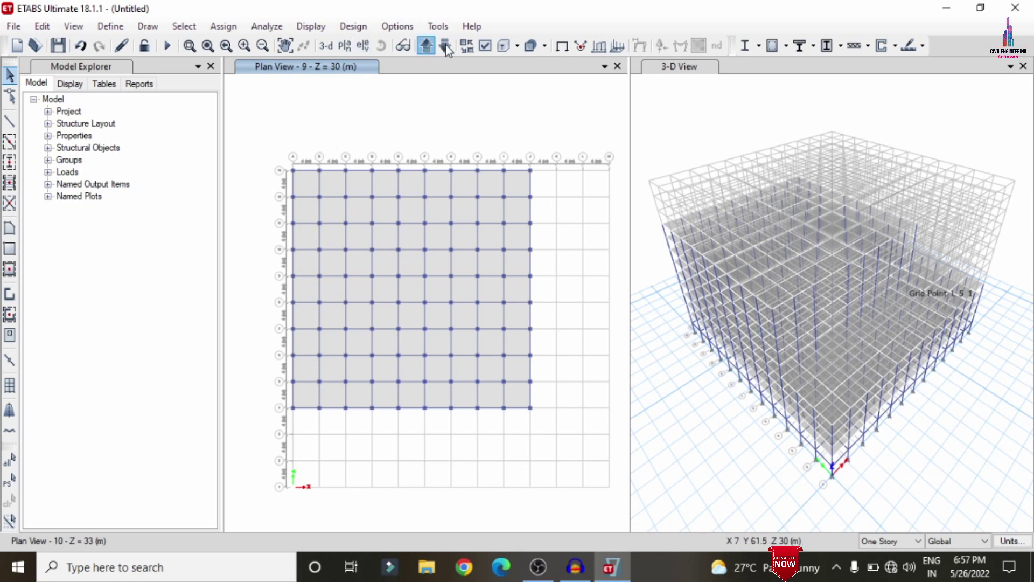
click(445, 47)
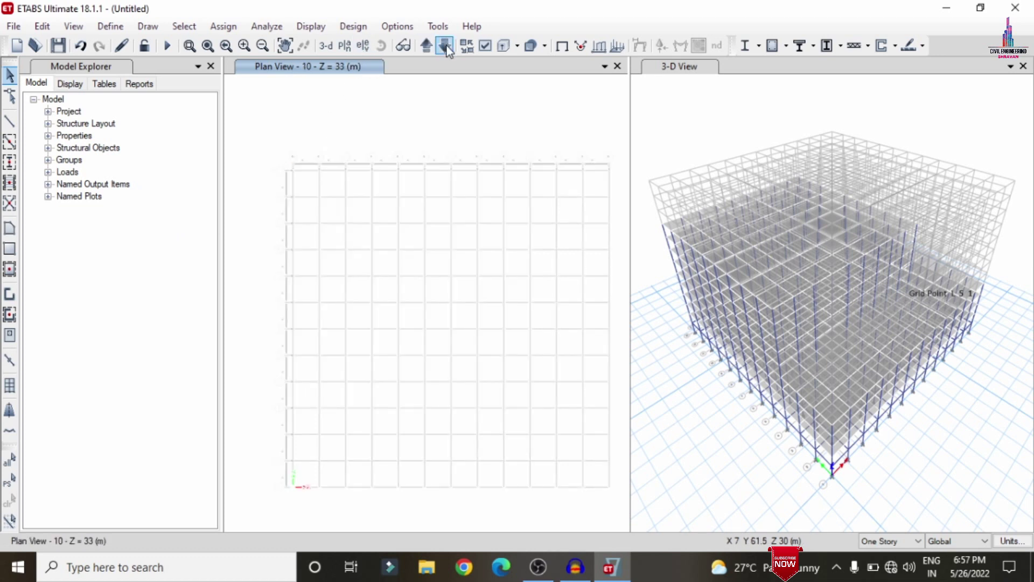
click(446, 48)
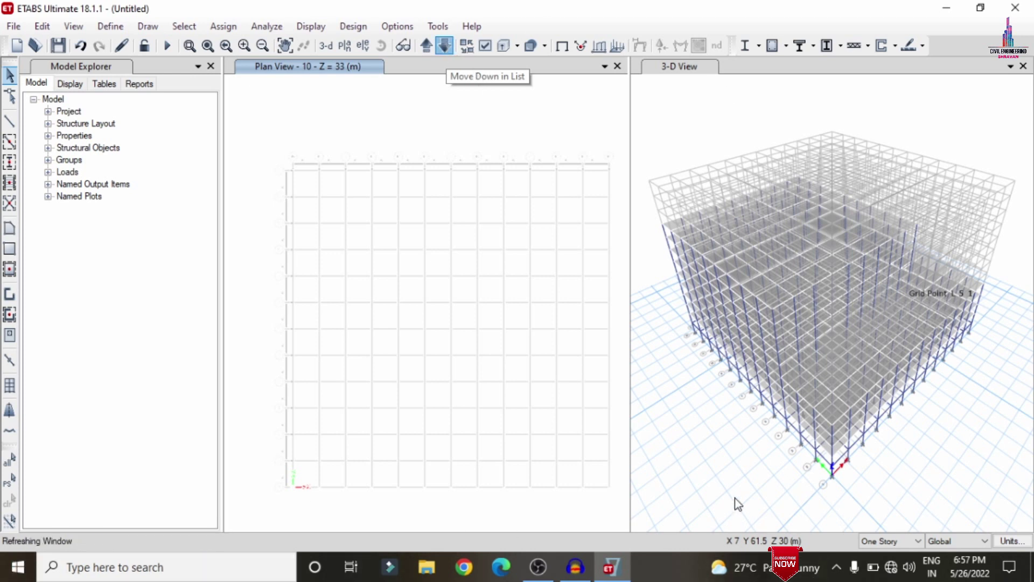
Delete the outer three bays of story 9 objects on the high-X and low-Y sides, keeping a 6 by 6 bay block.
drag(555, 431, 468, 211)
drag(475, 171, 470, 159)
drag(468, 154, 452, 145)
drag(554, 166, 459, 108)
key(Delete)
drag(474, 426, 280, 329)
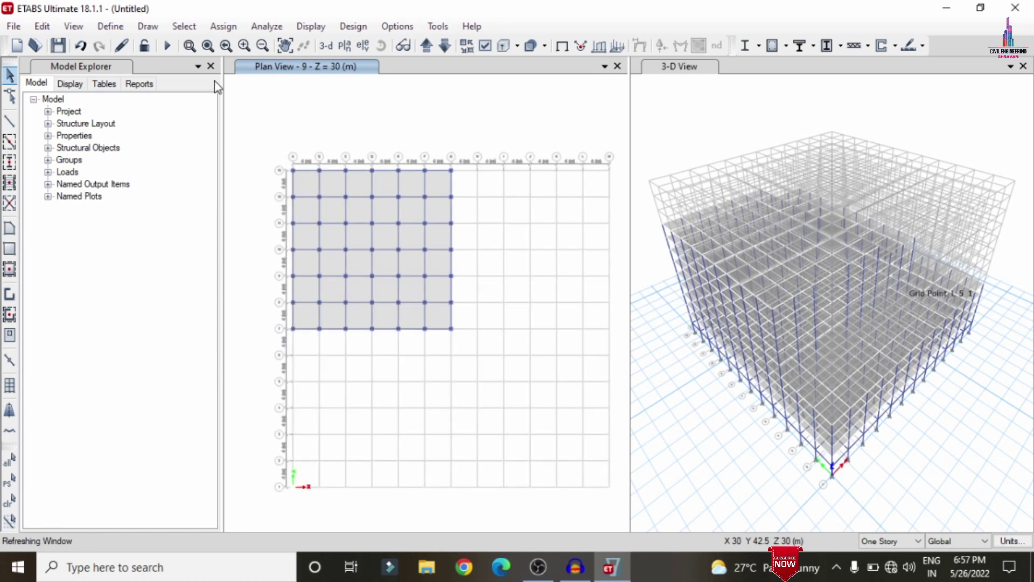
Select all remaining objects of story 9 by story.
click(184, 27)
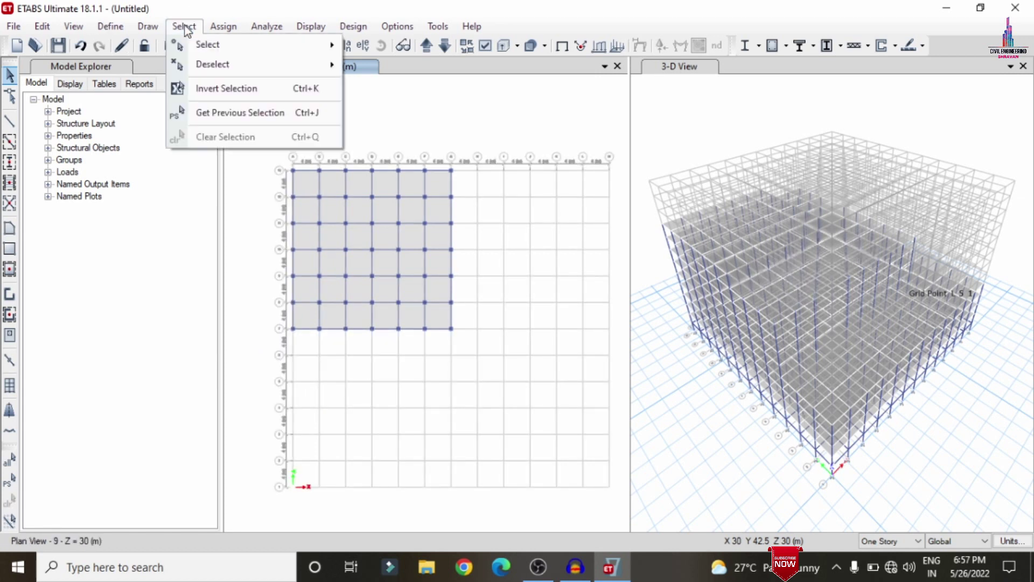
mouse_move(205, 45)
click(400, 250)
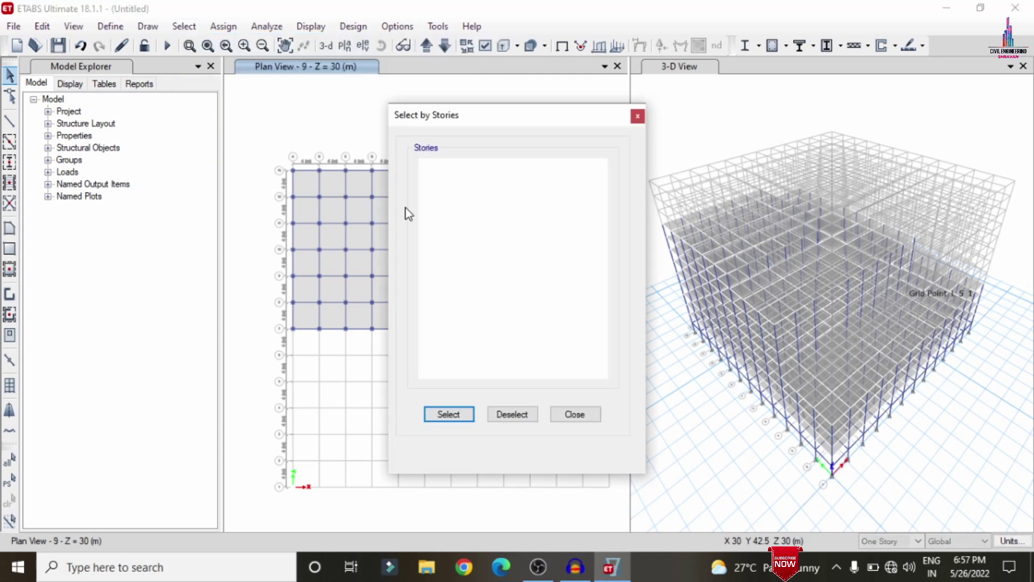
click(428, 193)
click(452, 414)
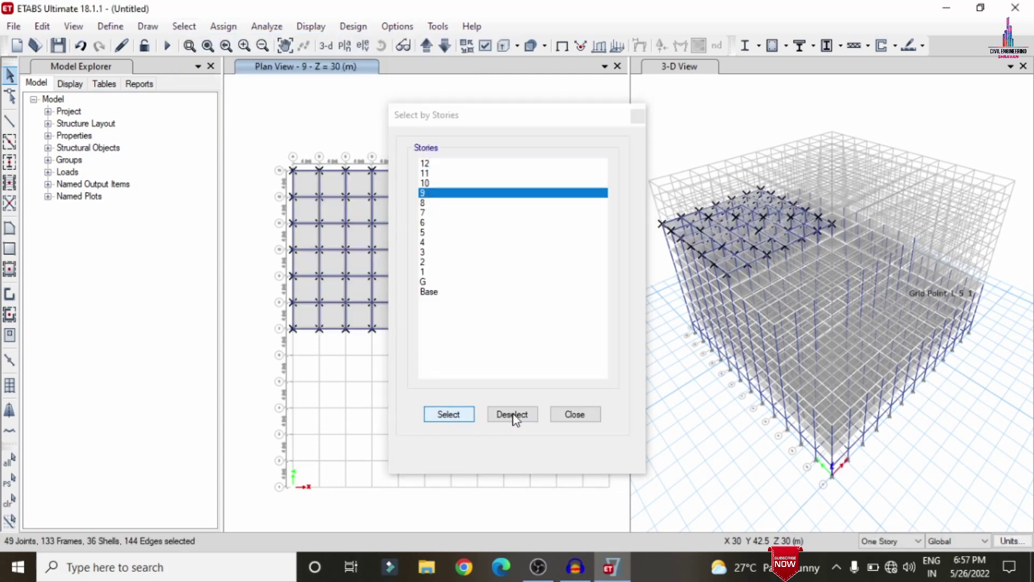
click(575, 414)
Replicate the selected story 9 objects on stories 10, 11 and 12, and close the replication settings.
click(42, 27)
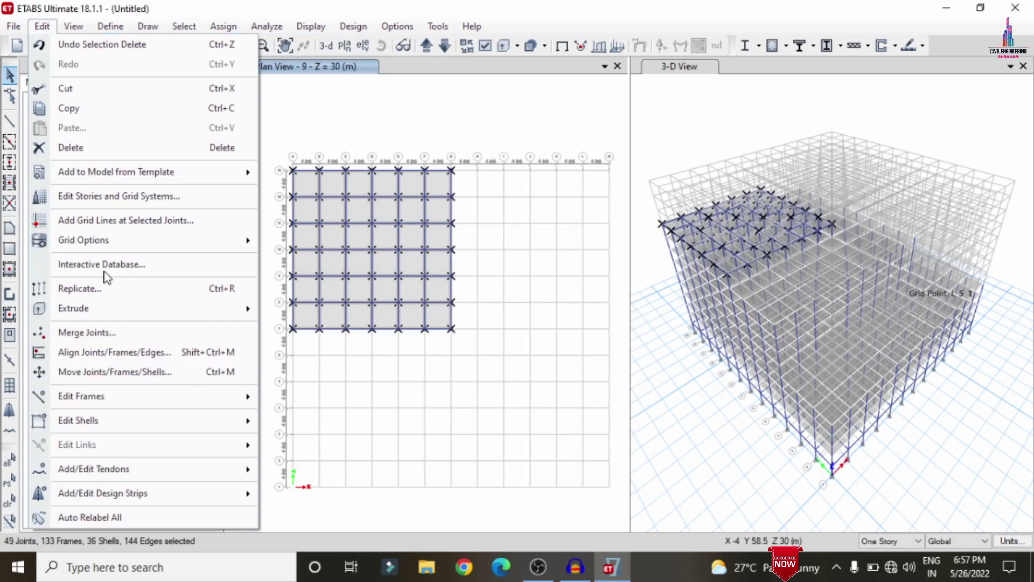
click(114, 290)
click(519, 146)
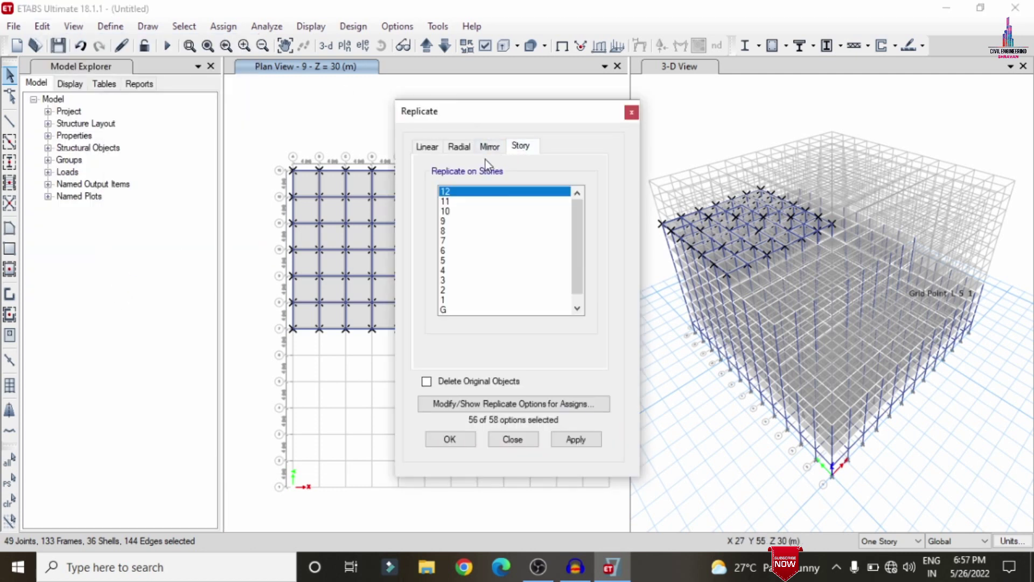
click(453, 202)
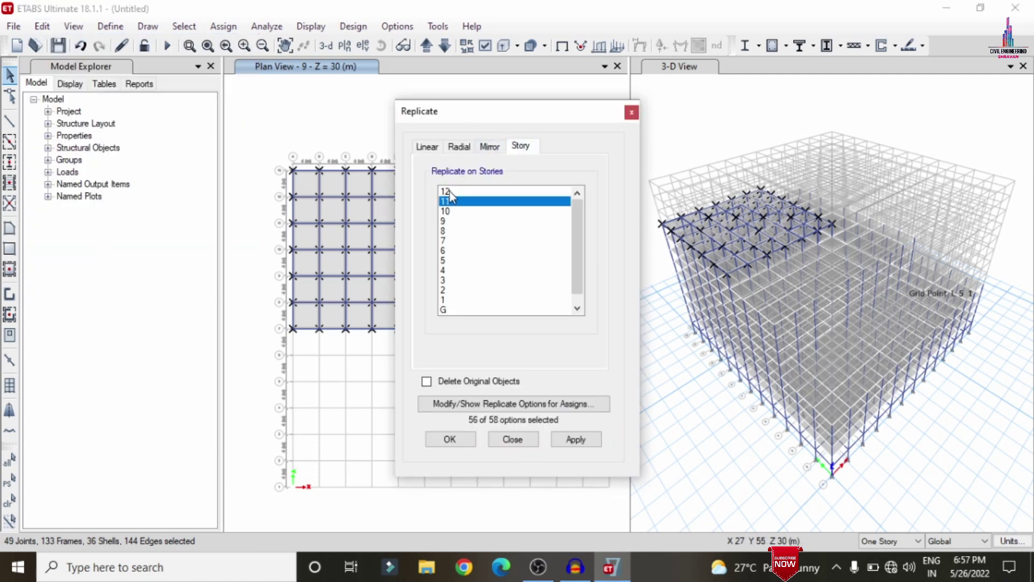
click(448, 191)
shift+click(457, 211)
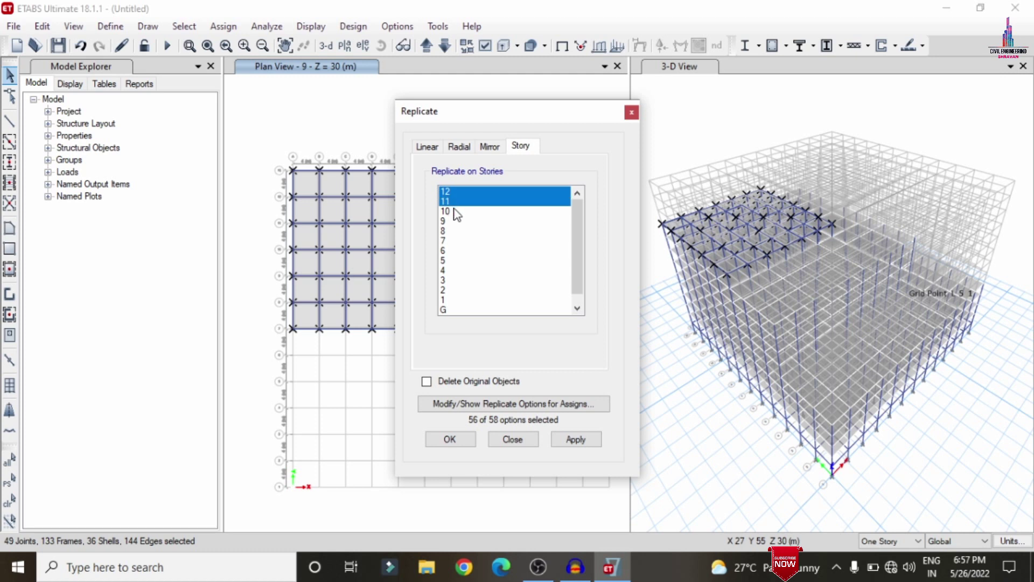
click(588, 443)
click(588, 445)
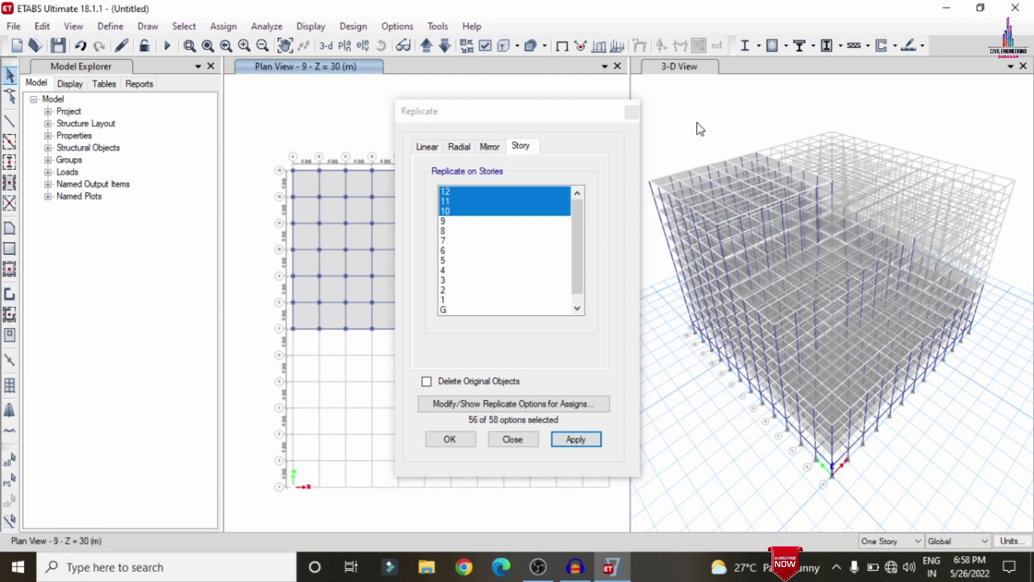
click(461, 438)
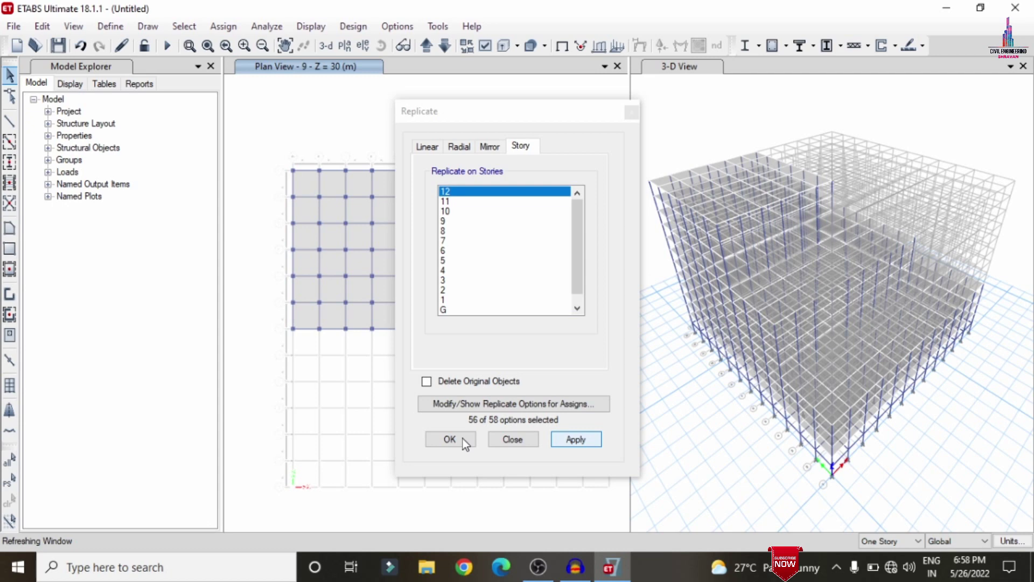
click(607, 338)
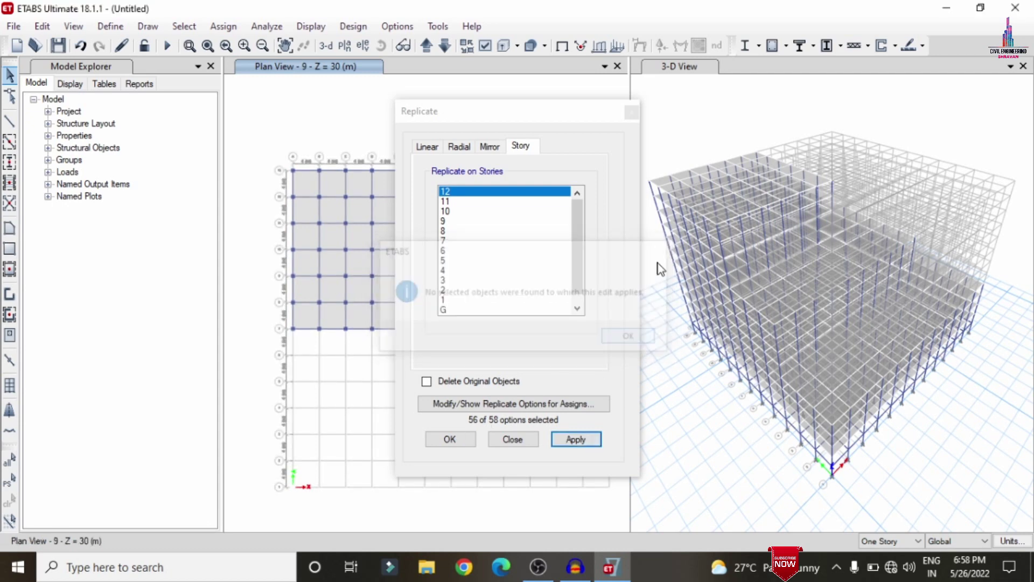
click(631, 111)
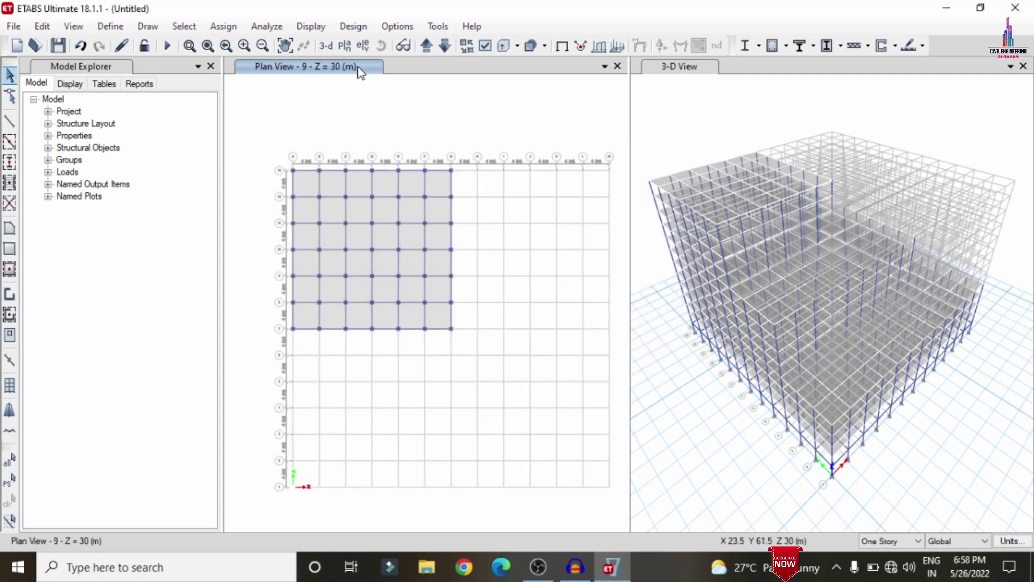
Add three stories 3 m high above story 12, keeping existing story heights and replicating them from story 12.
right_click(327, 111)
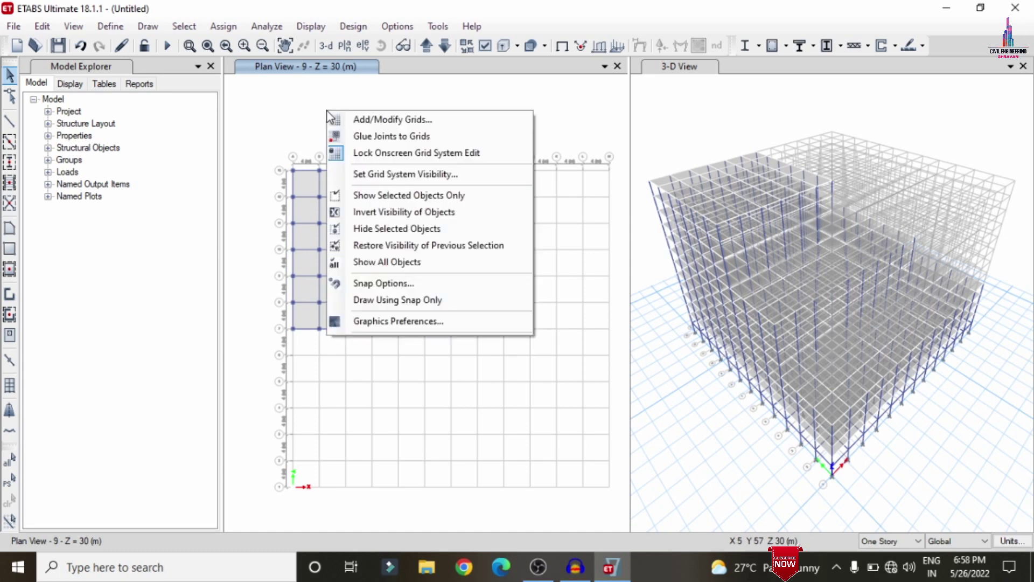
click(371, 120)
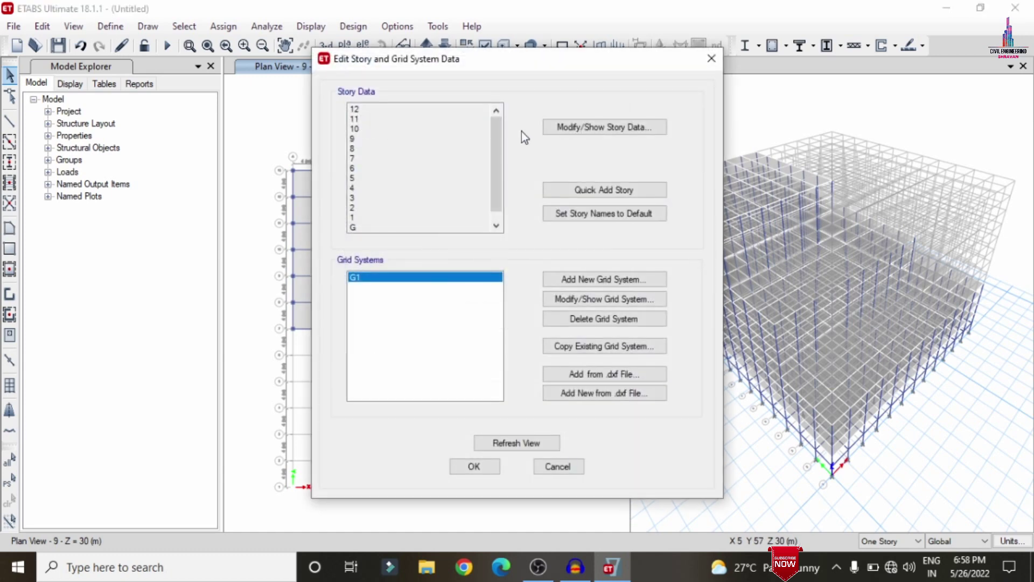
click(566, 132)
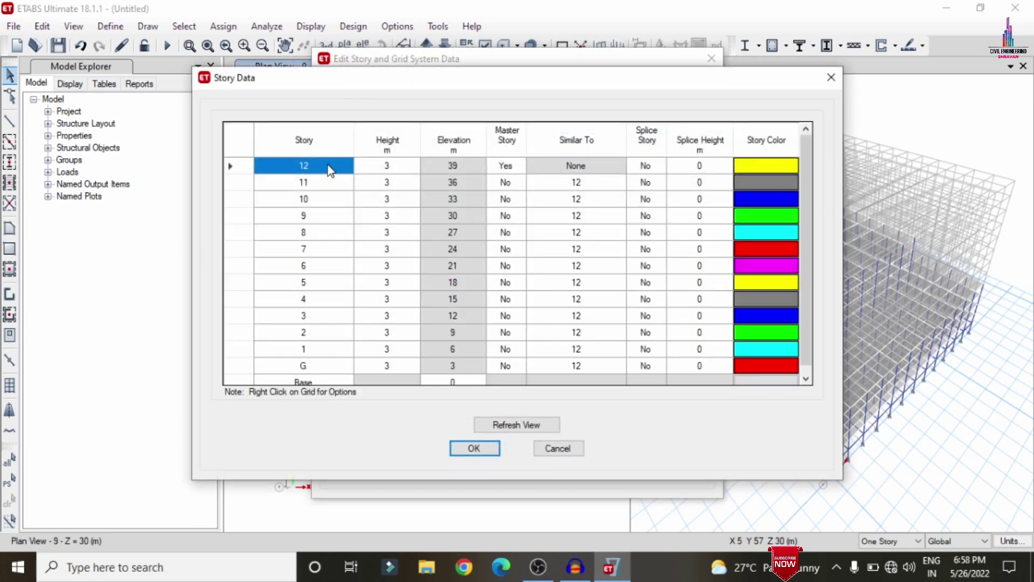
right_click(328, 166)
mouse_move(376, 218)
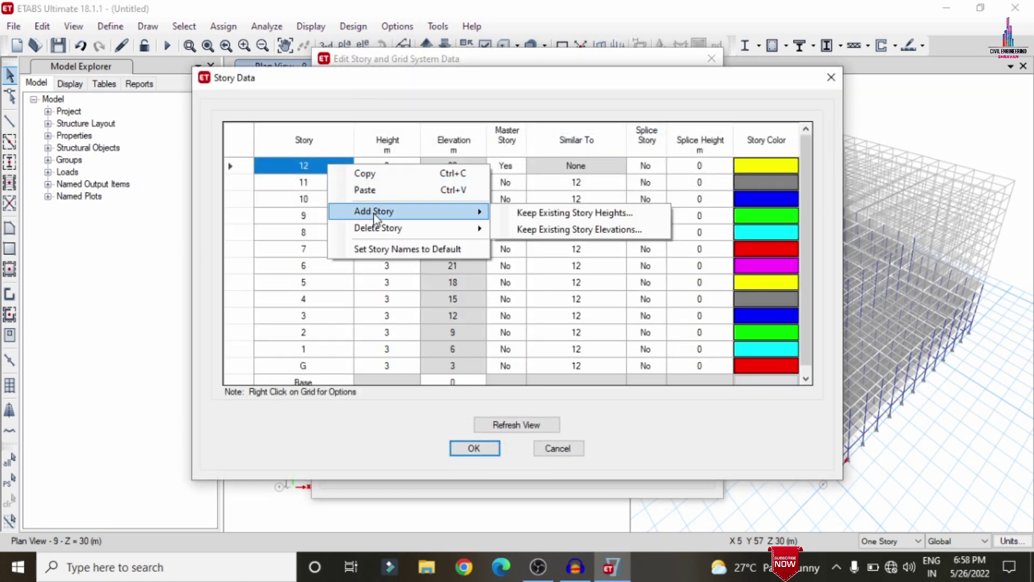
click(539, 213)
double_click(567, 218)
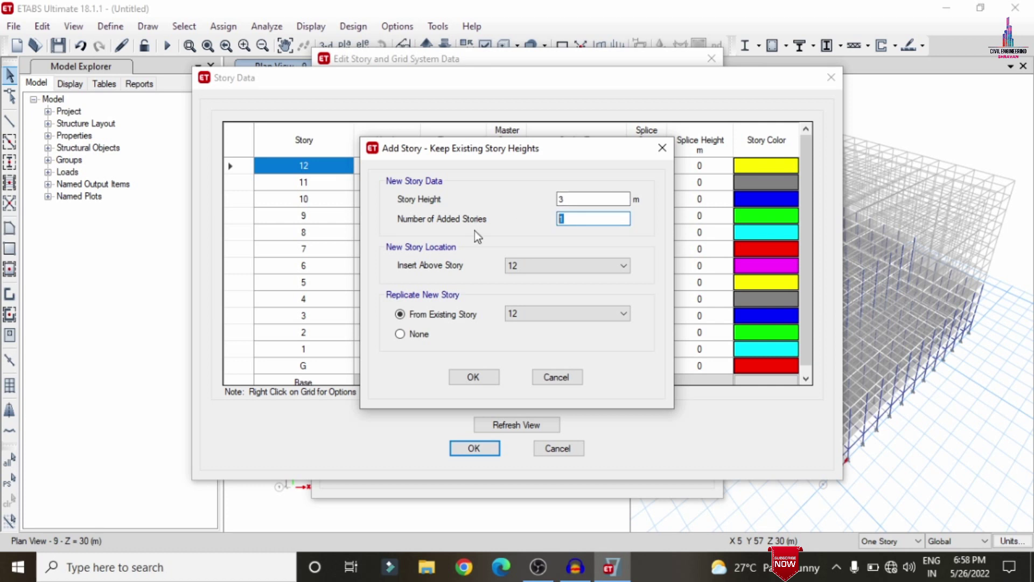
text(3)
click(474, 377)
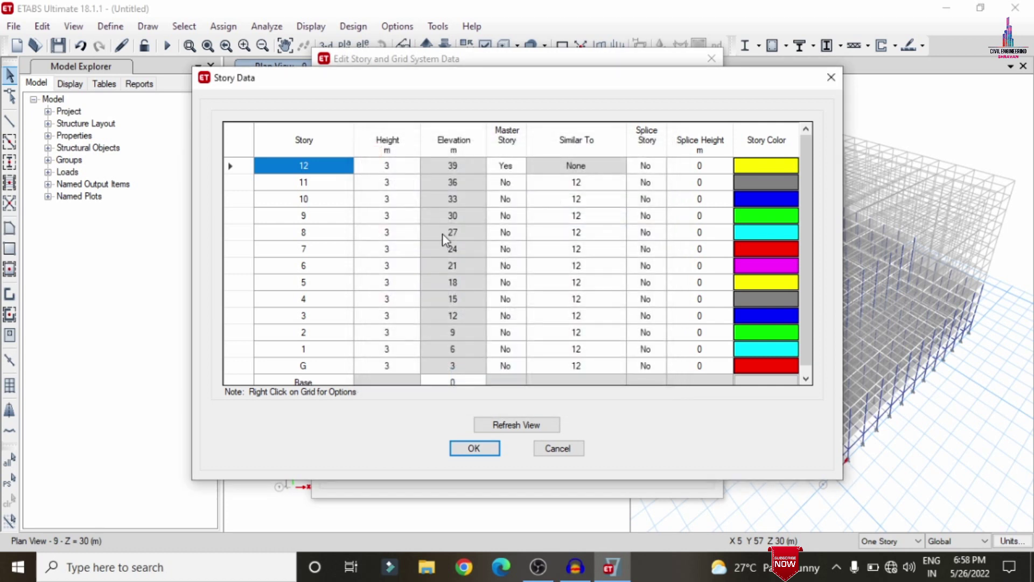
Rename the three added stories 13, 14 and 15 from lowest to highest, and accept the story data.
double_click(331, 204)
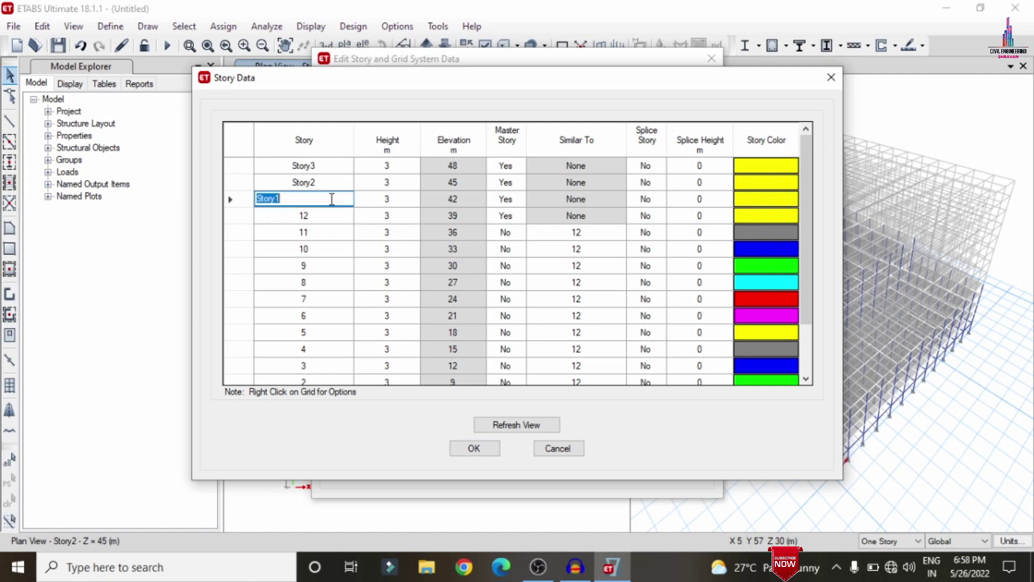
text(13)
double_click(303, 182)
text(14)
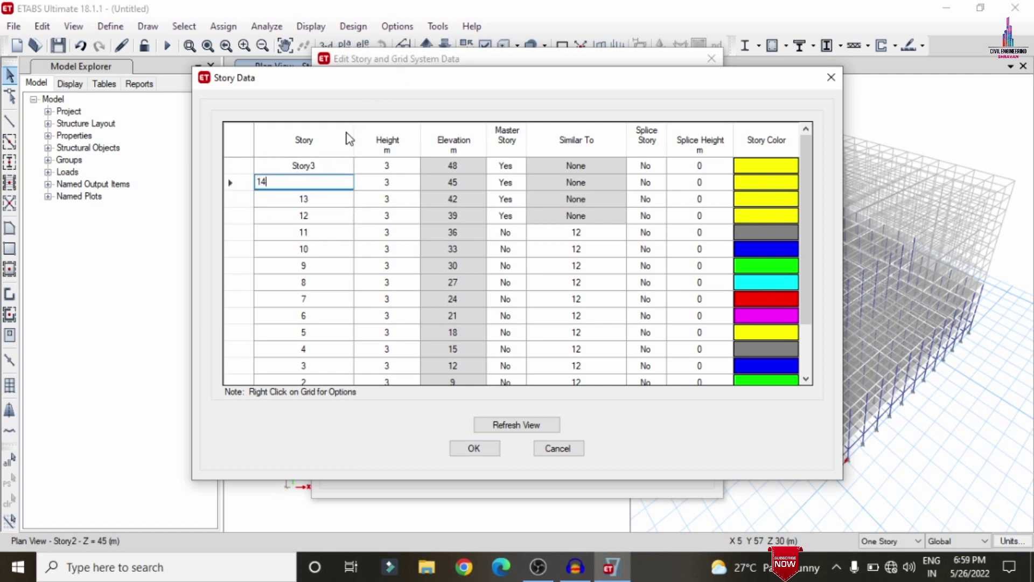
double_click(322, 166)
text(15)
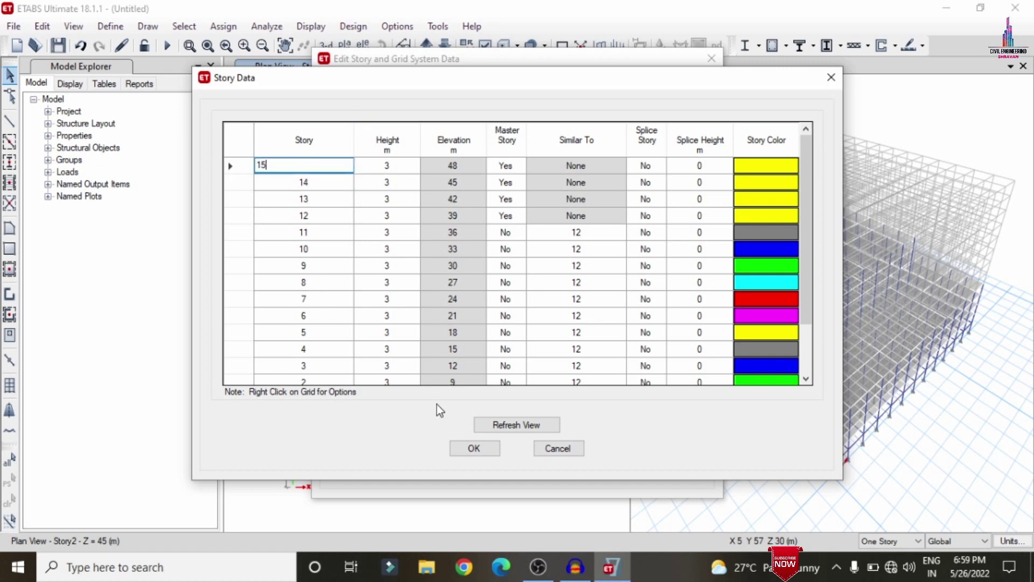
click(485, 451)
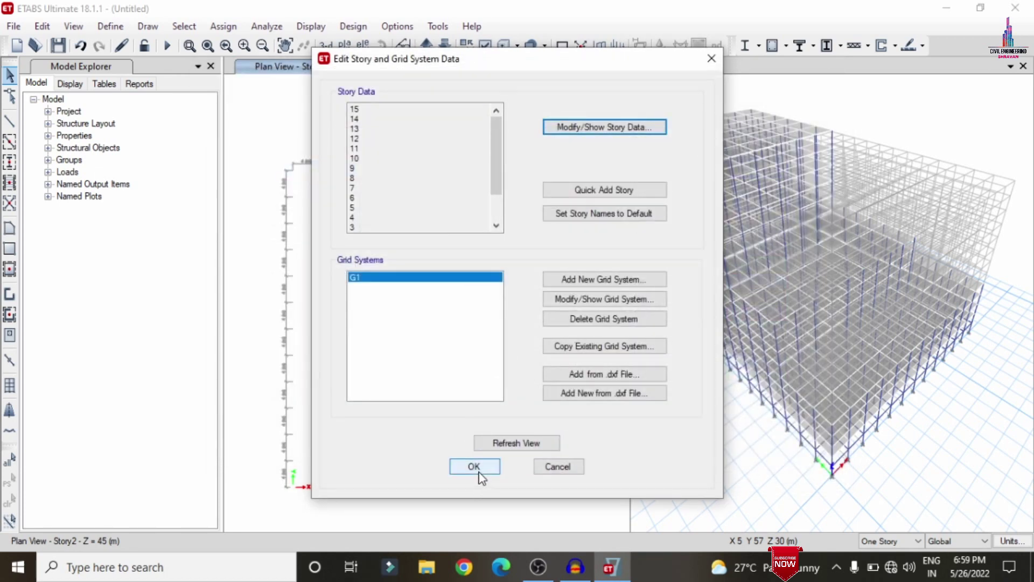
click(474, 466)
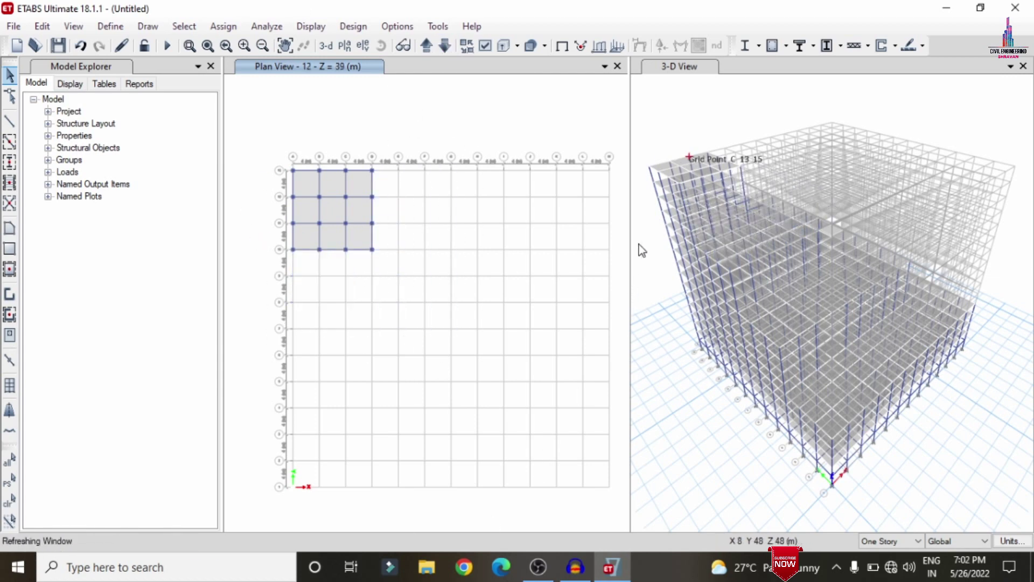
Display extruded frames and shells in all windows, and view the stepped building in 3D from the setback sides.
click(741, 75)
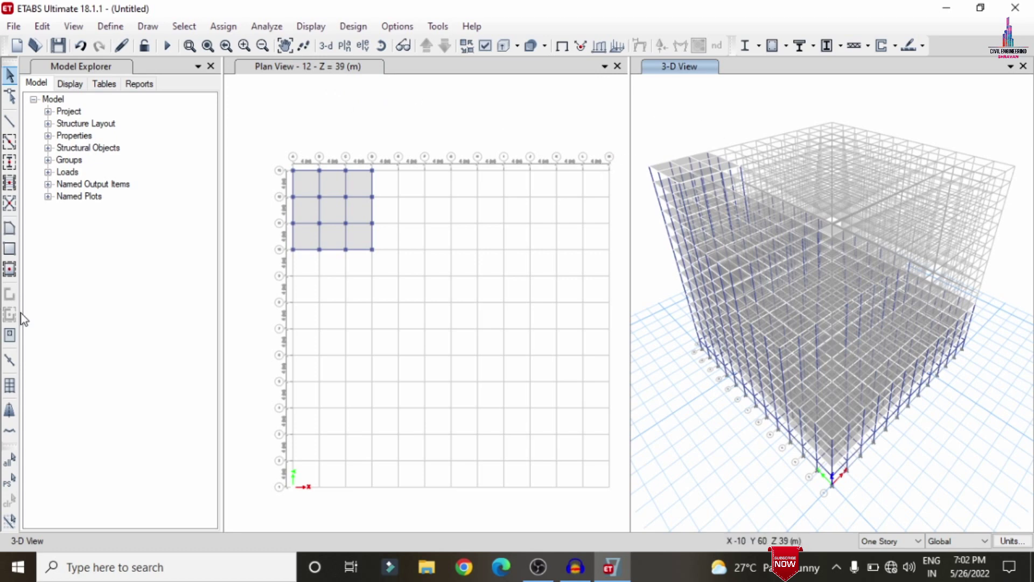
click(379, 46)
drag(1009, 143, 919, 142)
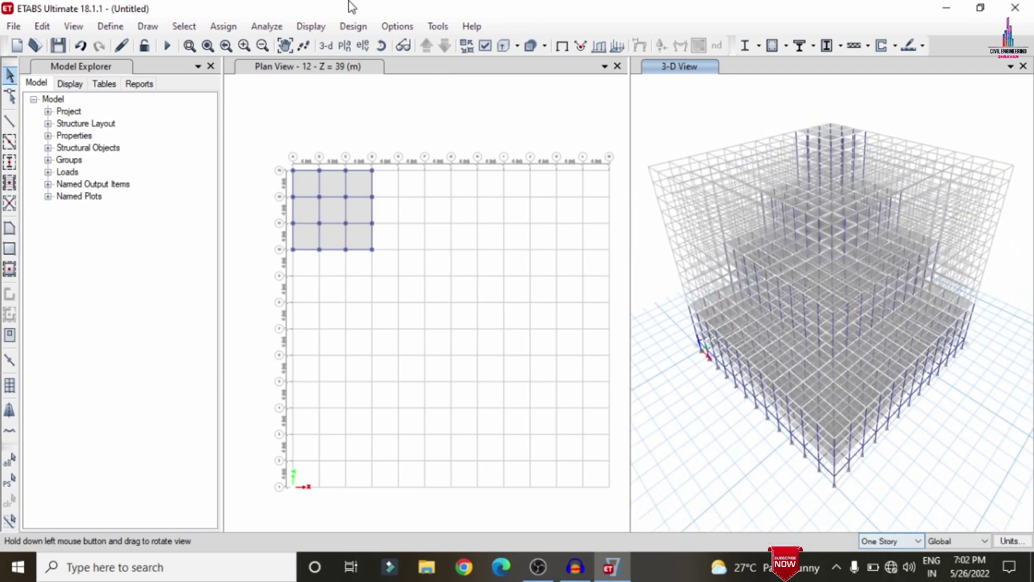
click(486, 46)
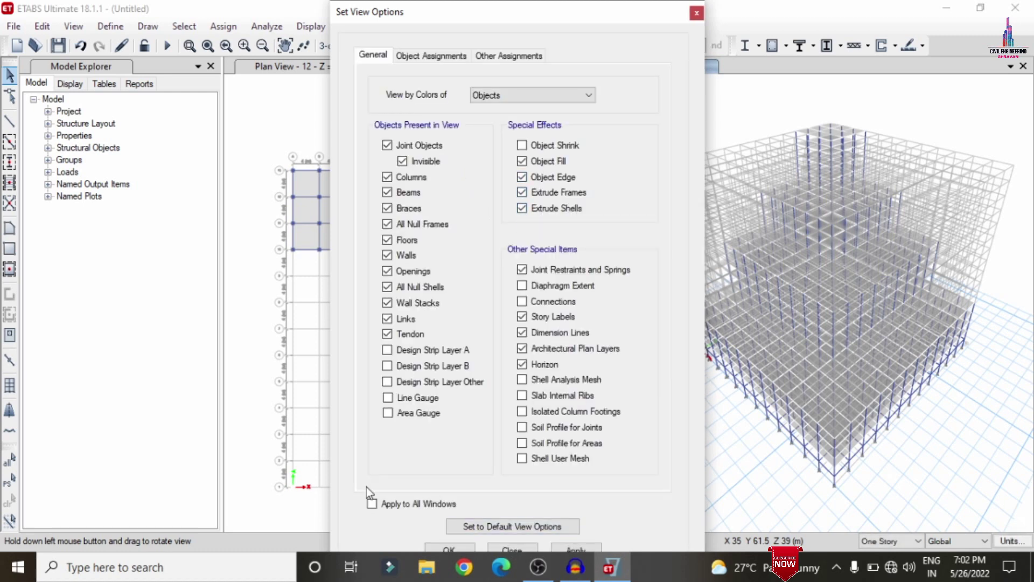
click(372, 504)
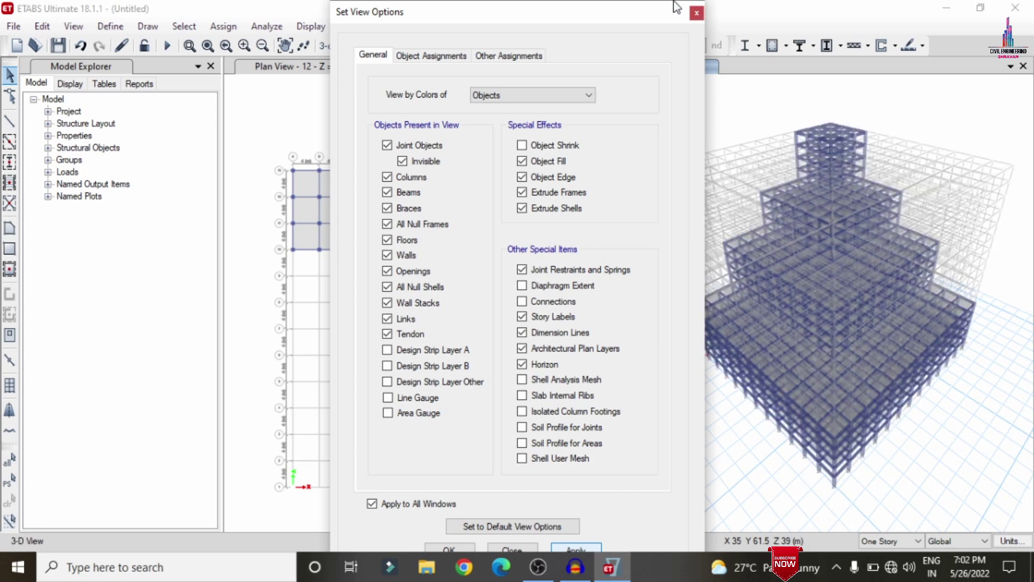
click(698, 14)
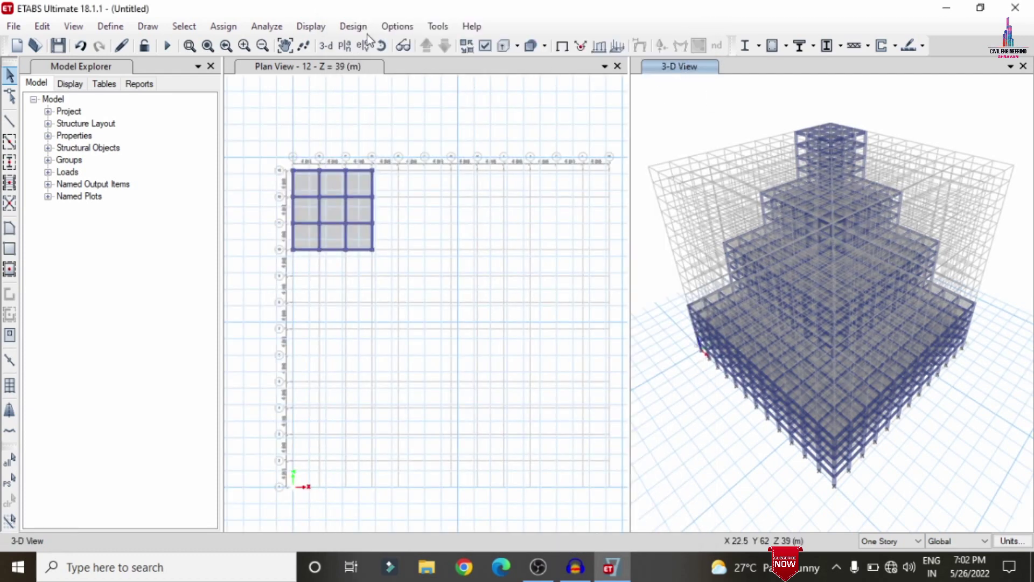
drag(702, 127, 786, 116)
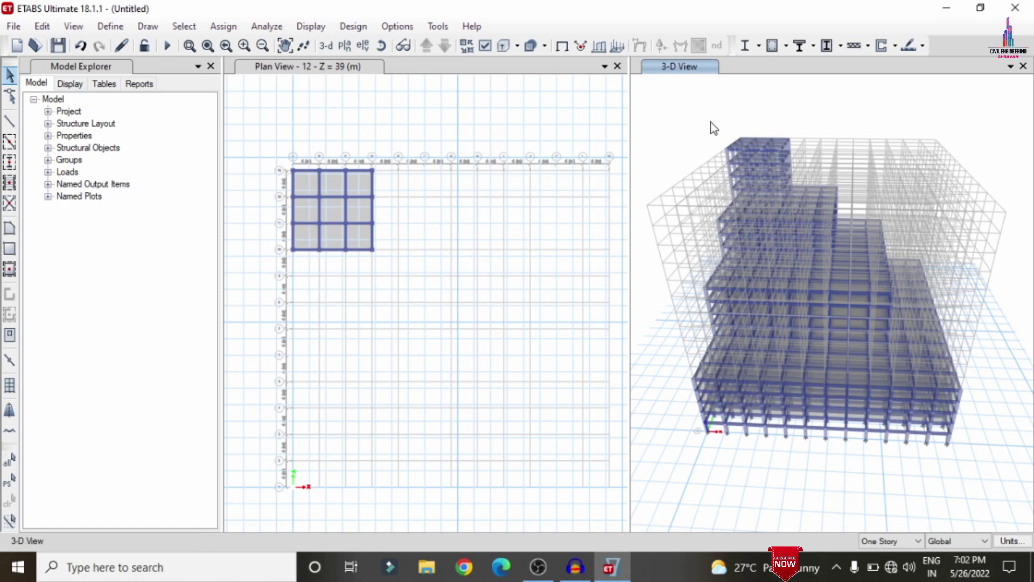
click(381, 46)
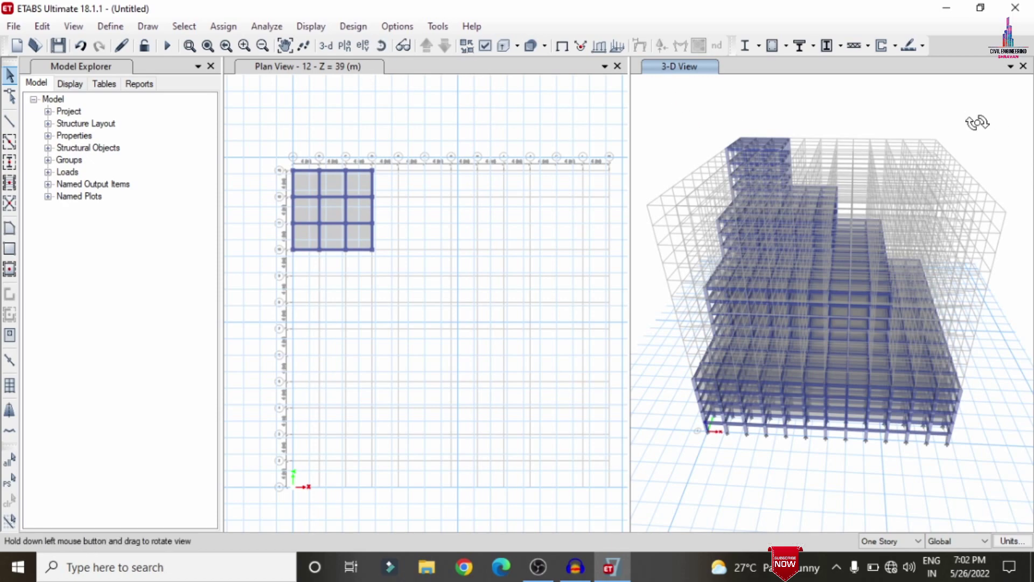
drag(781, 102, 937, 120)
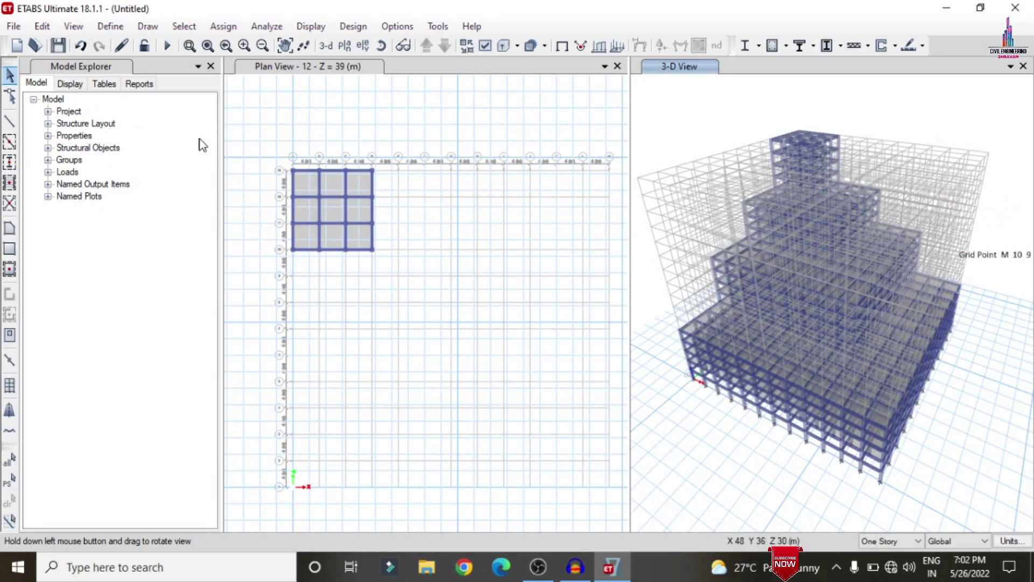
Add a seismic load pattern EQX with self-weight multiplier 0 and IS 1893:2016 as its auto lateral load.
click(112, 25)
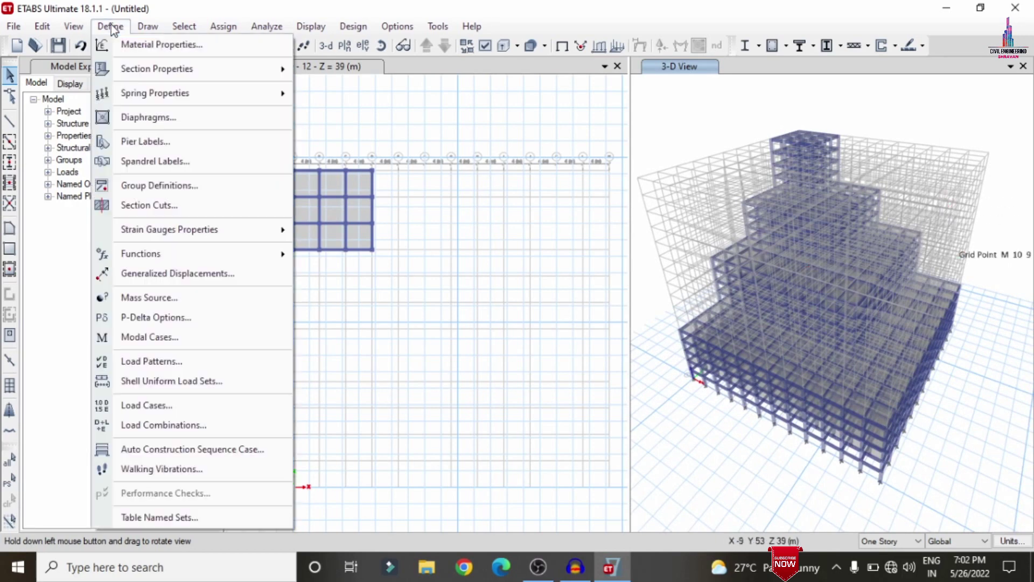
click(172, 372)
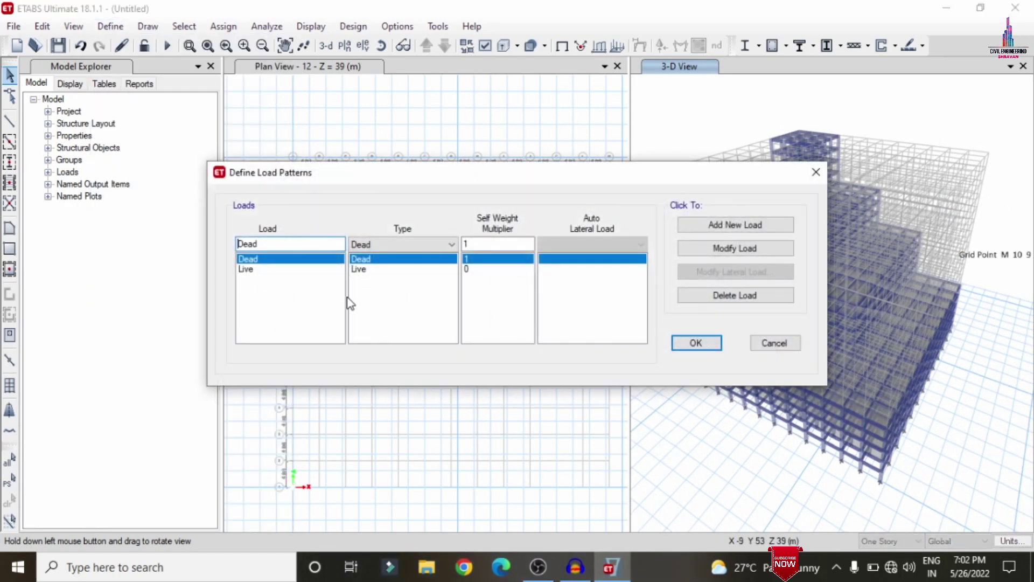
double_click(249, 244)
text(EQX)
click(366, 245)
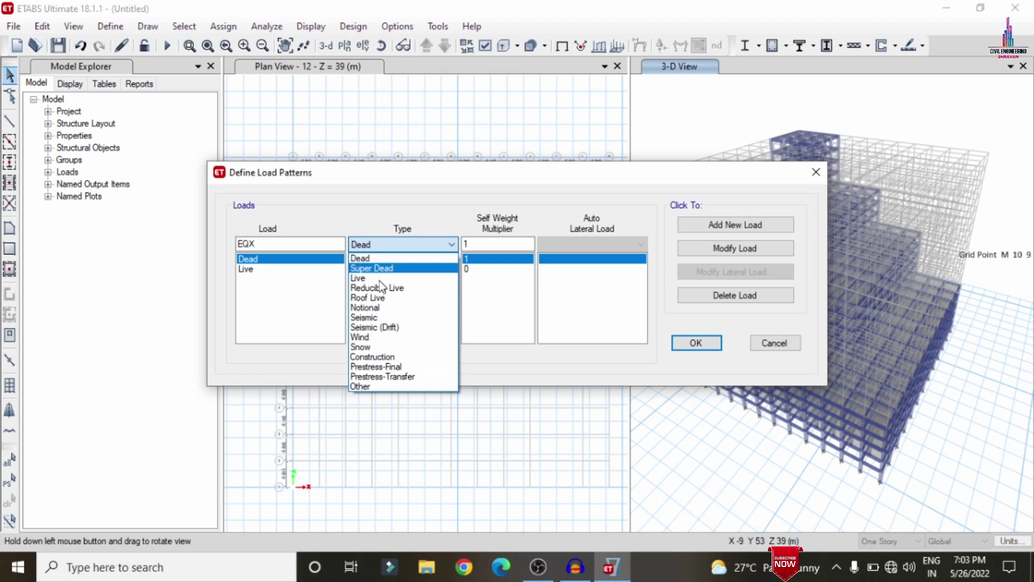
click(381, 318)
click(550, 243)
key(i)
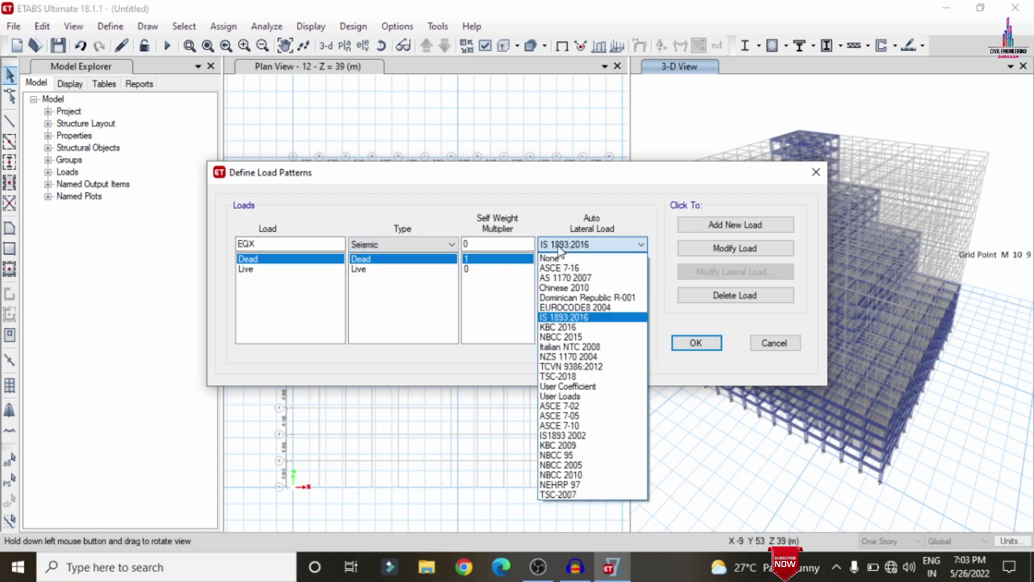
click(555, 244)
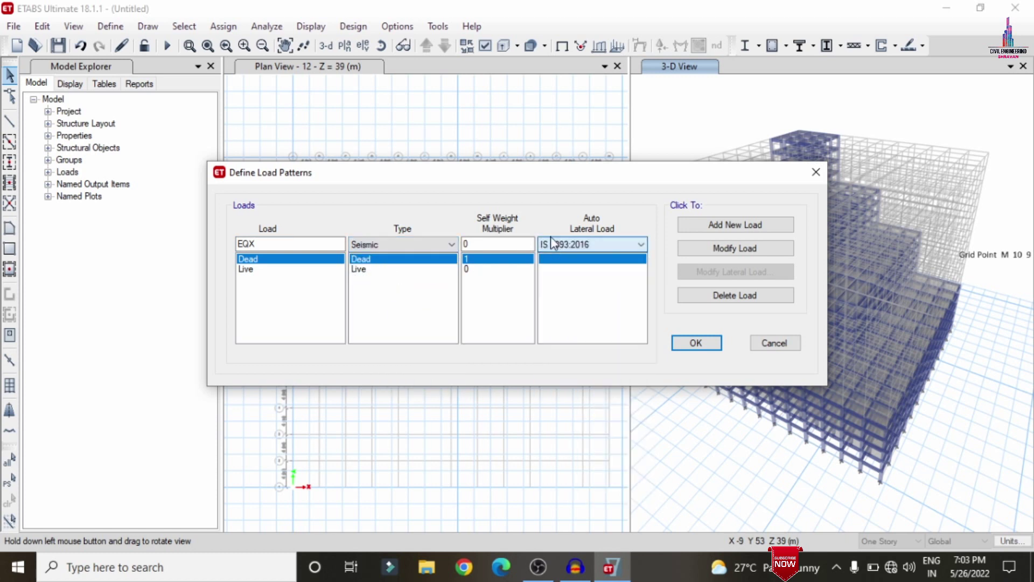
click(736, 224)
Add a second IS 1893:2016 seismic load pattern named EQY.
click(266, 243)
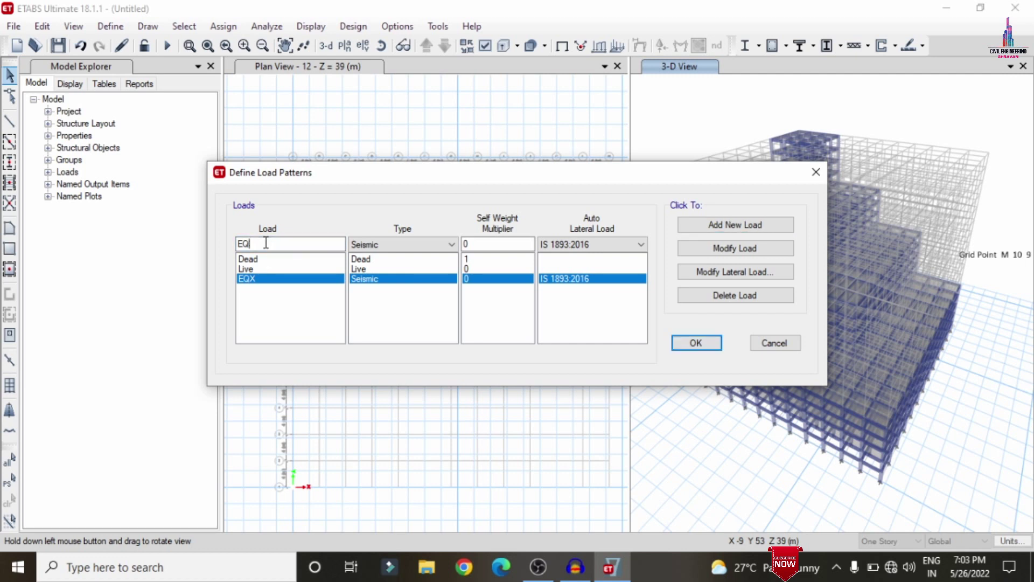
text(Y)
click(725, 222)
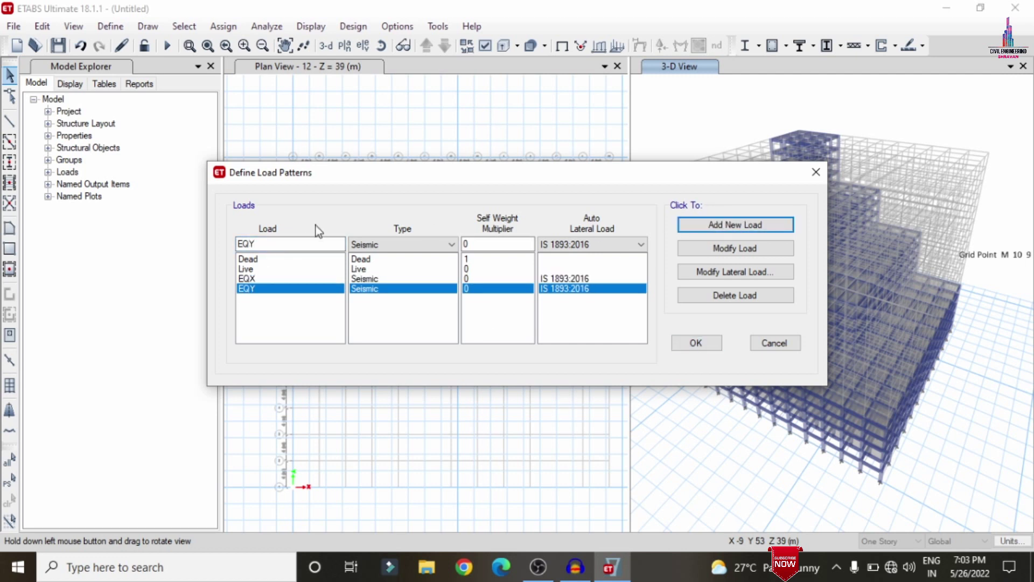
Add a wind load pattern named WX with self-weight multiplier 0 and Indian IS 875:2015 as its auto lateral load.
double_click(253, 244)
text(WX)
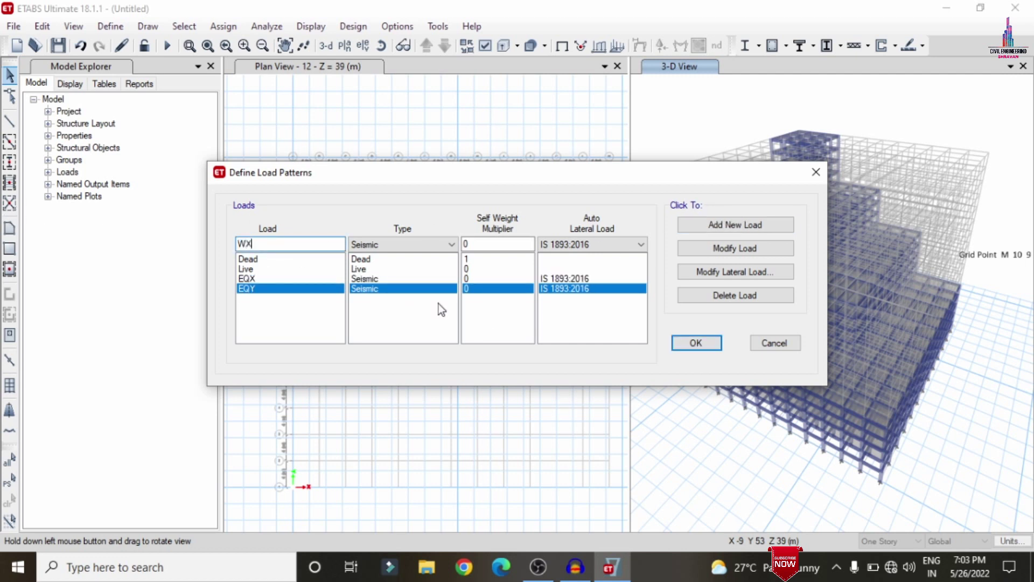
click(393, 238)
key(w)
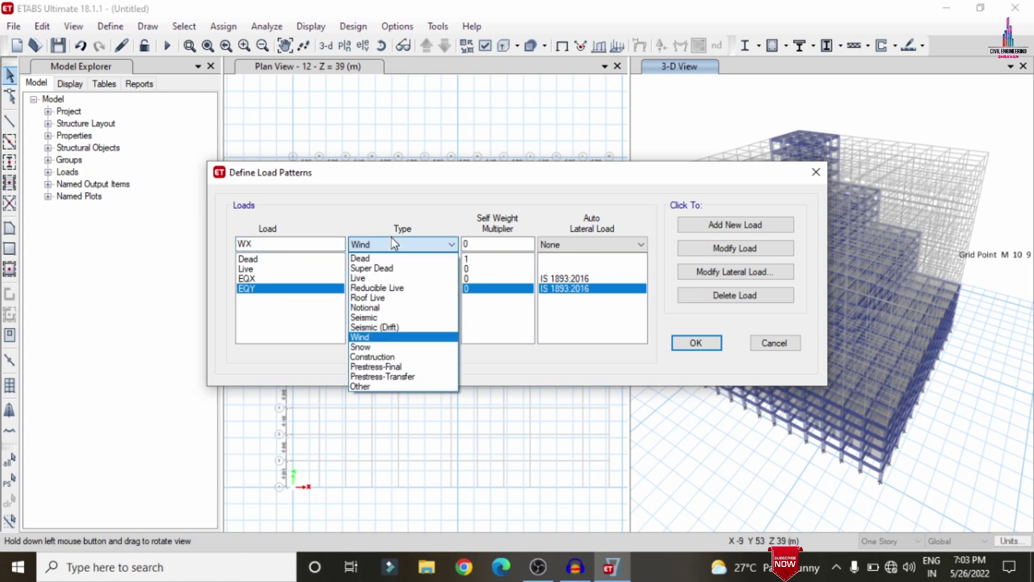
click(392, 237)
click(600, 240)
key(i)
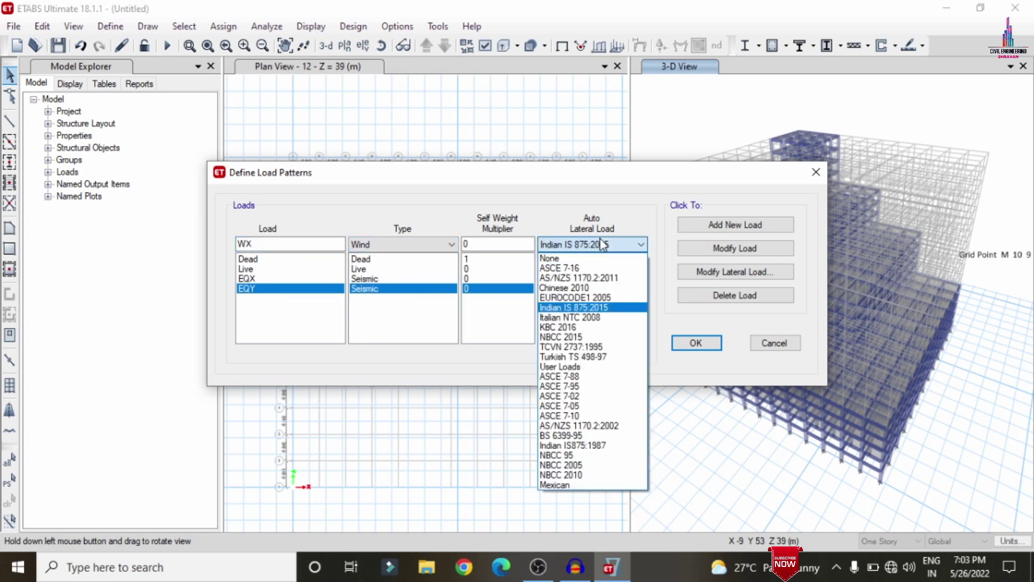
click(602, 244)
click(736, 228)
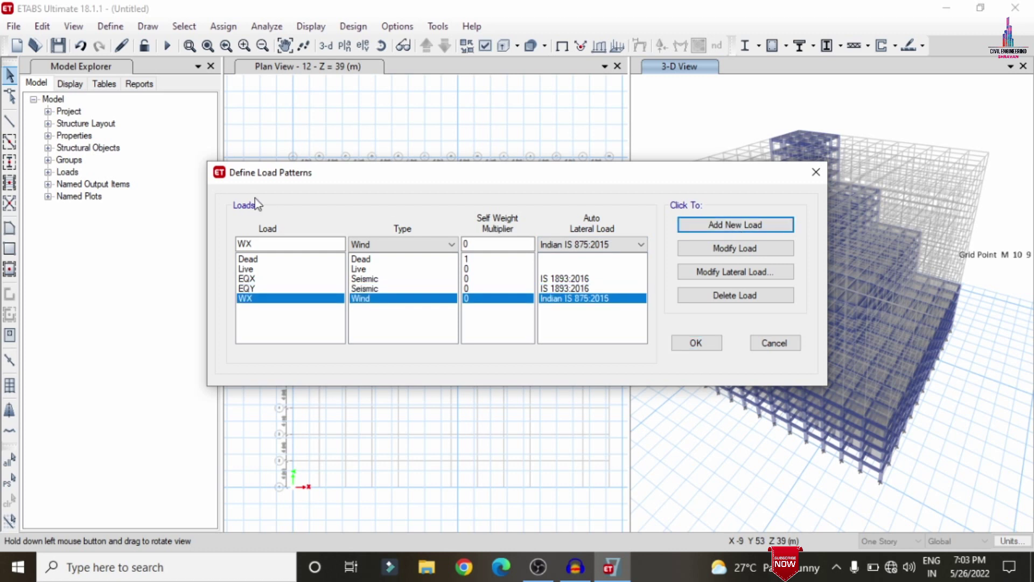
Add a second Indian IS 875:2015 wind load pattern named WY.
click(285, 243)
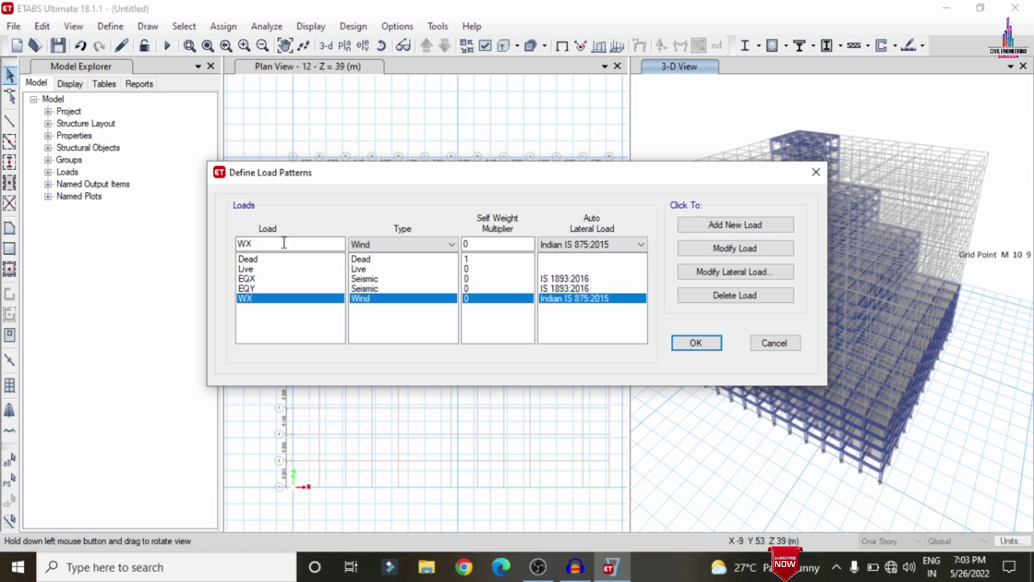
key(BackSpace)
text(Y)
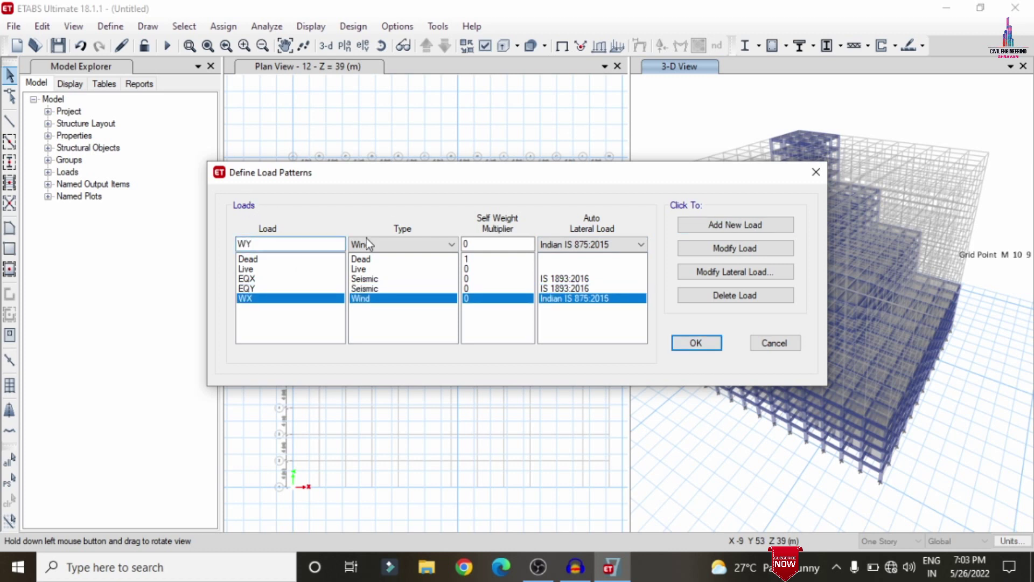
click(717, 224)
Turn off all X and Y eccentricity cases in EQX's seismic loading, select the per-code zone factor 0.36, and accept.
click(727, 271)
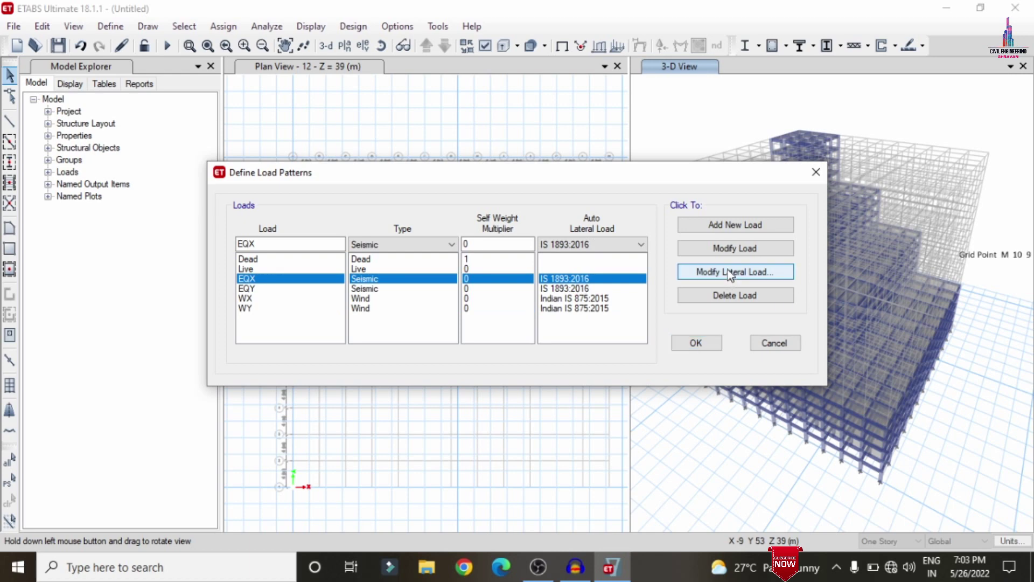
click(397, 203)
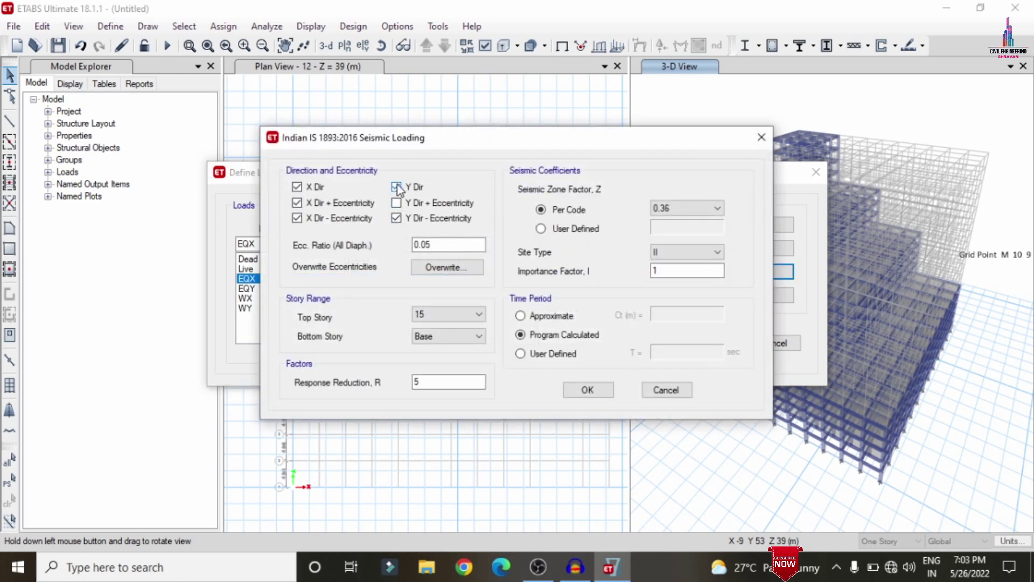
click(397, 218)
click(345, 218)
click(334, 203)
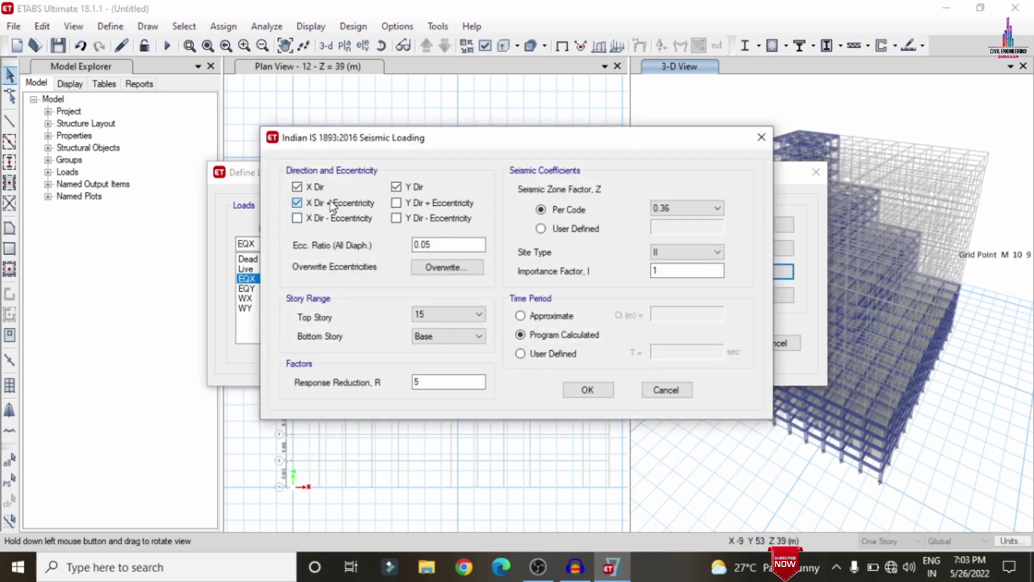
click(686, 215)
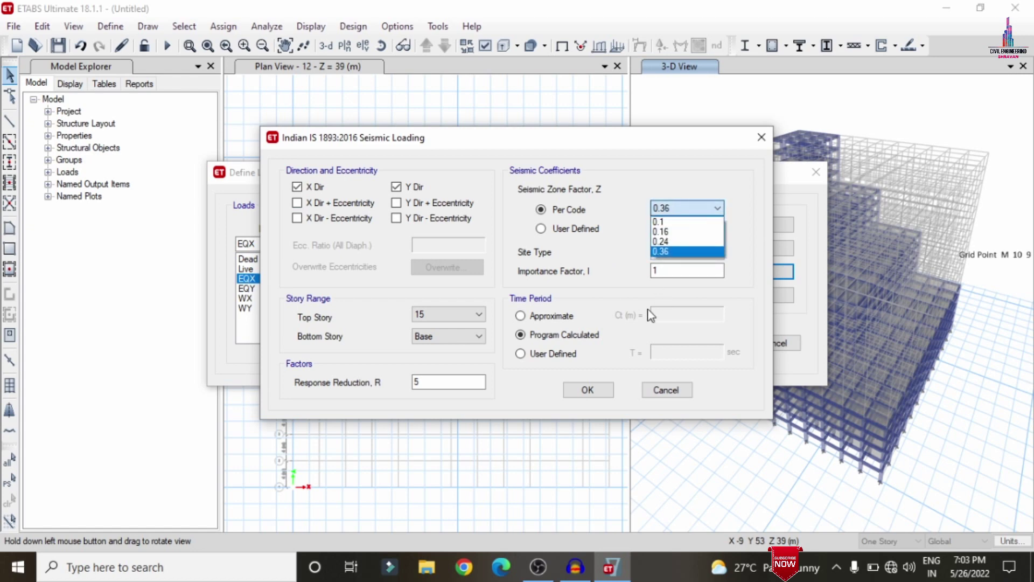
click(666, 256)
click(596, 391)
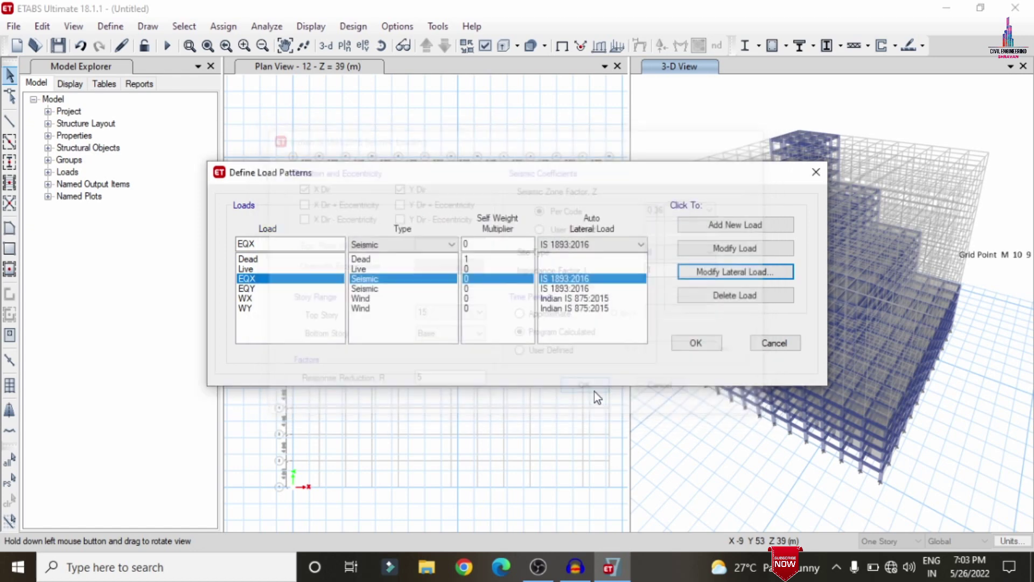
Turn off the X direction and the negative X and Y eccentricities in EQY's seismic loading, and accept.
click(252, 290)
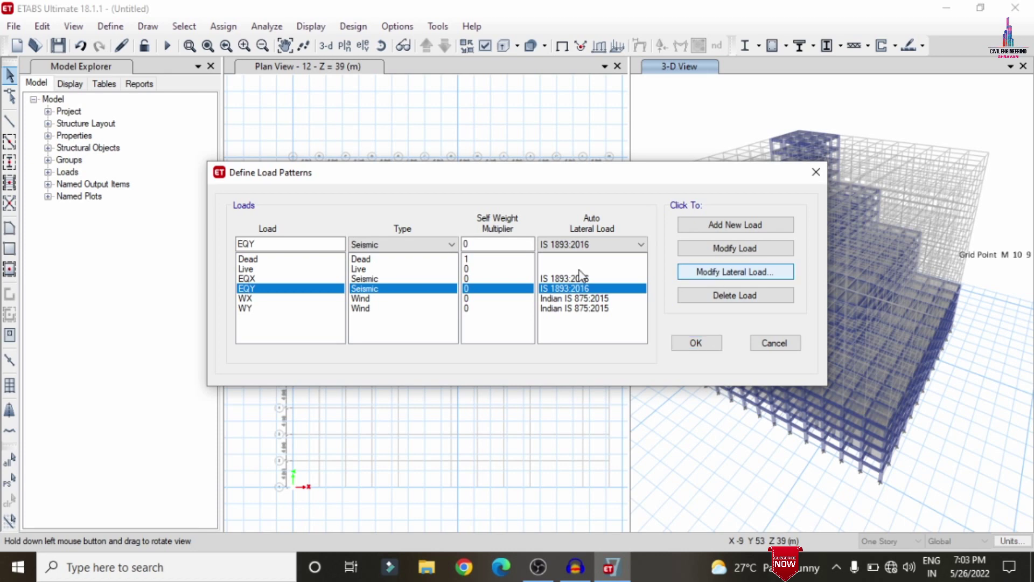
click(721, 274)
click(397, 217)
click(347, 218)
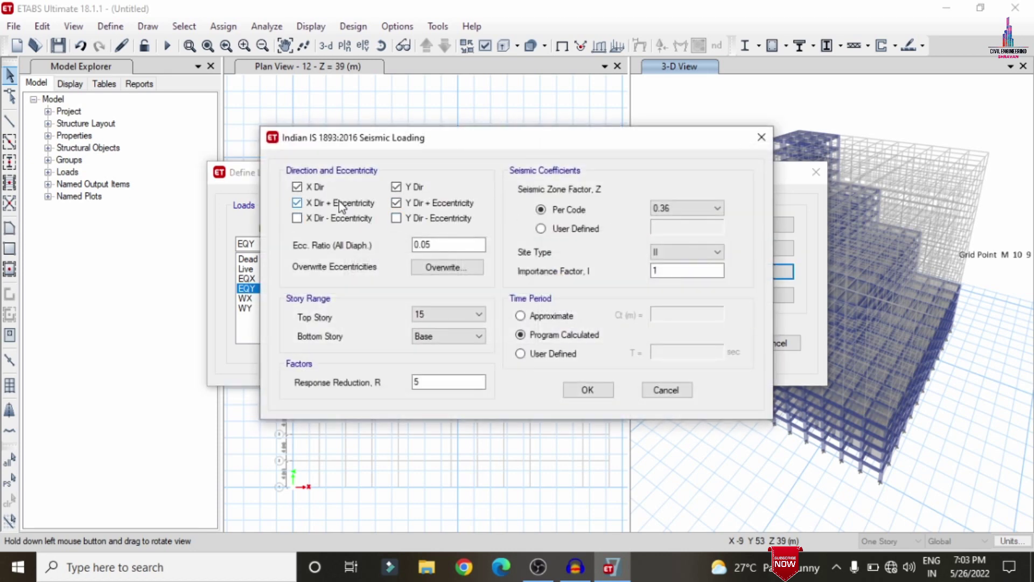
click(297, 187)
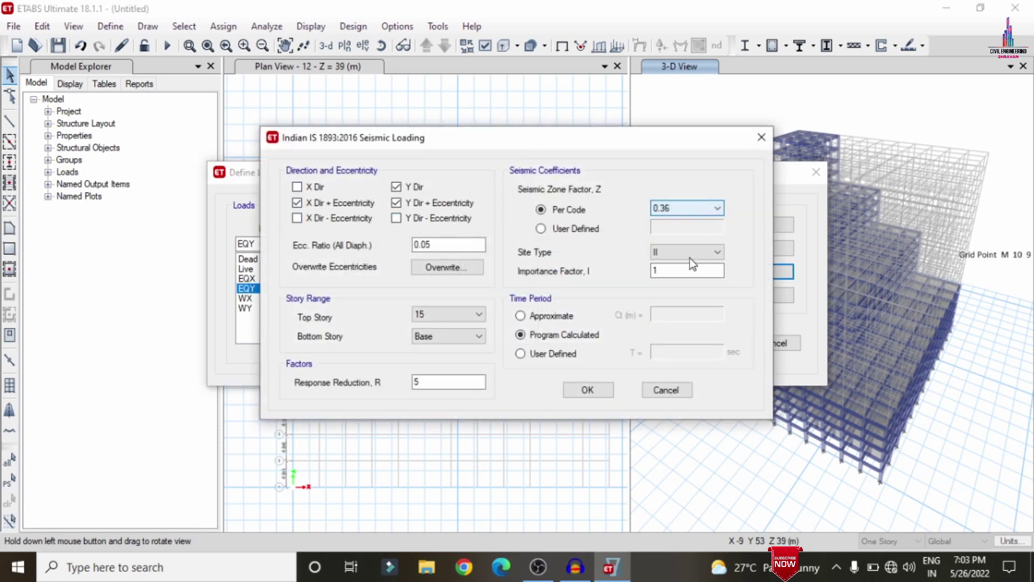
click(589, 391)
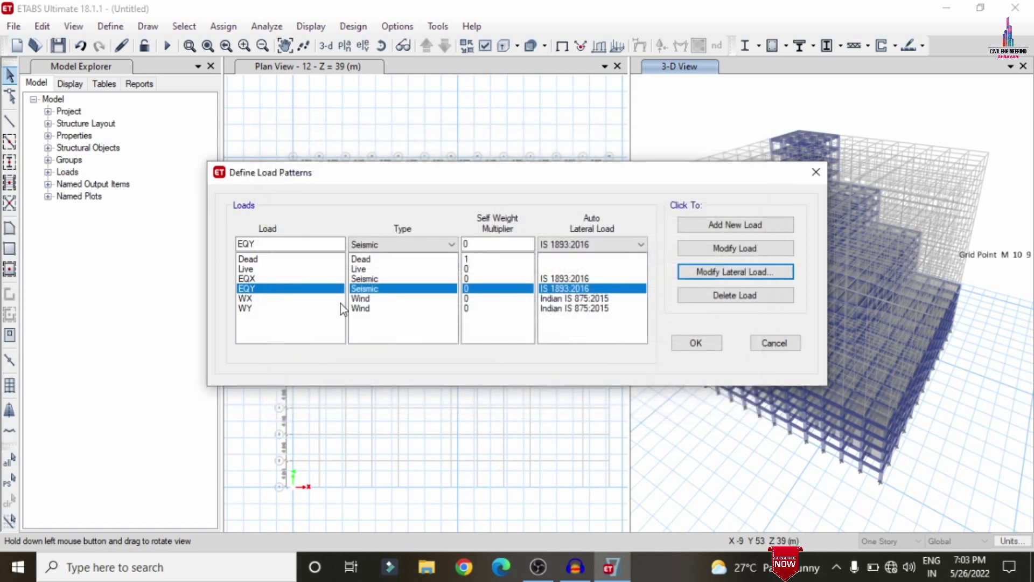
Set the WX pattern's wind speed to 44 m/s and its terrain category to 4.
click(593, 308)
click(762, 272)
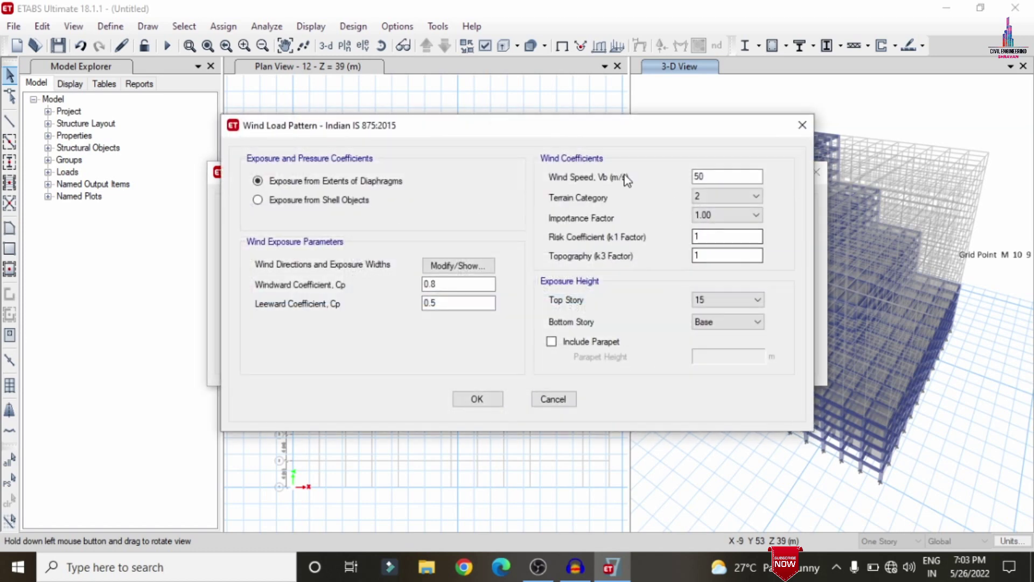
double_click(727, 176)
text(4)
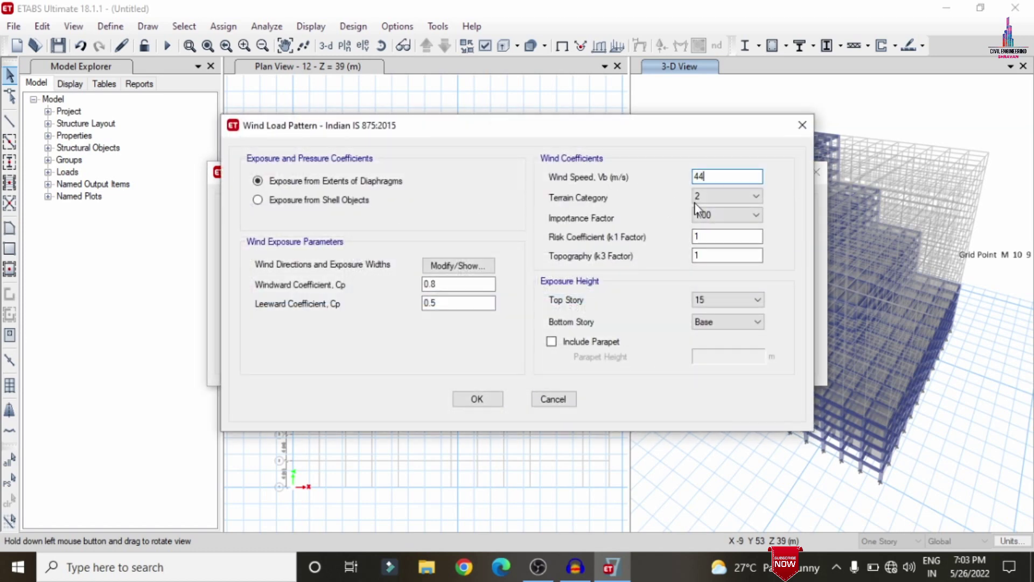
text(4)
click(702, 198)
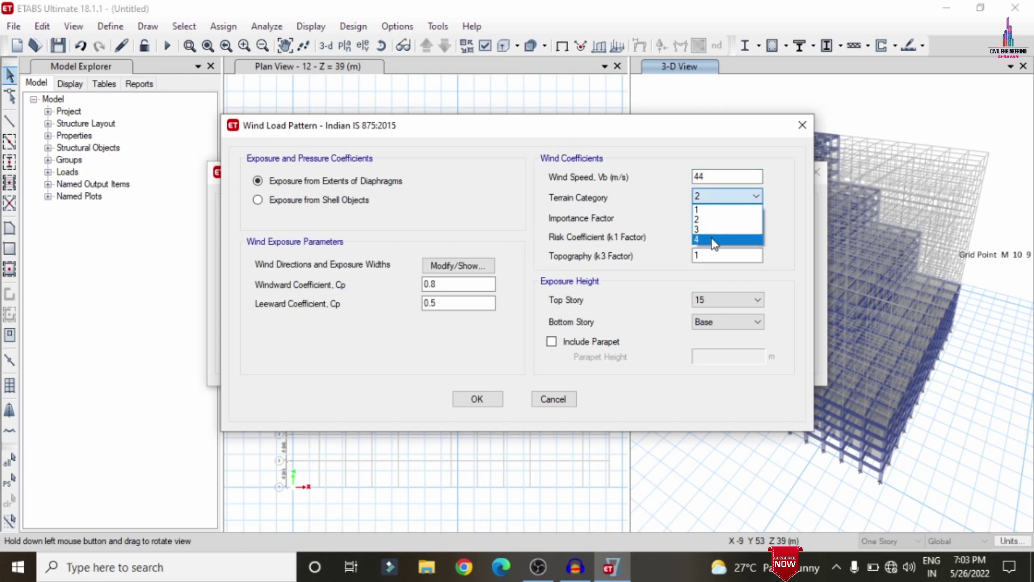
click(713, 239)
Set the WX pattern's wind direction angles to 0; 180 degrees, and accept its wind load data.
click(458, 265)
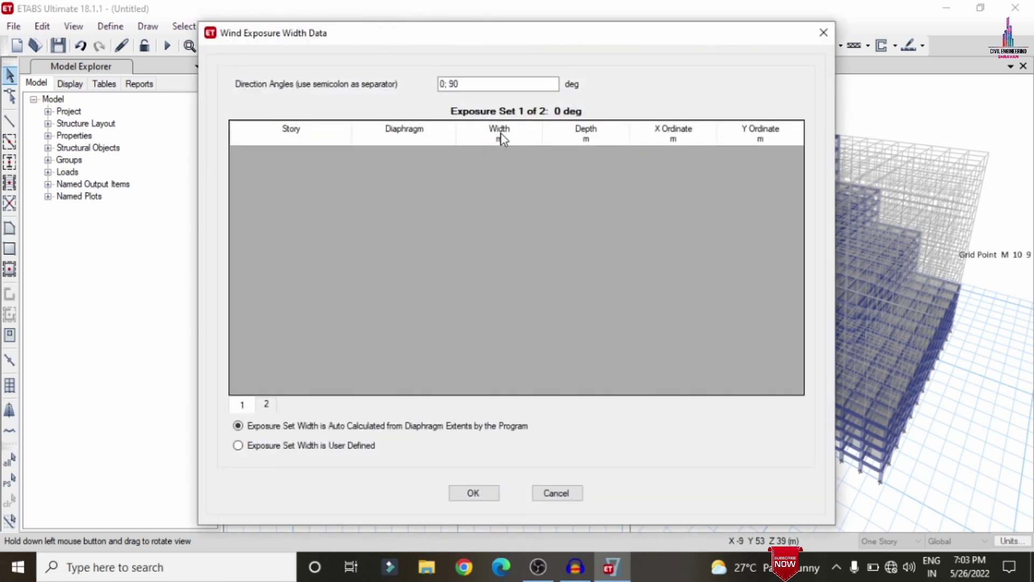
click(451, 85)
text(18)
key(BackSpace)
key(BackSpace)
key(BackSpace)
text(18)
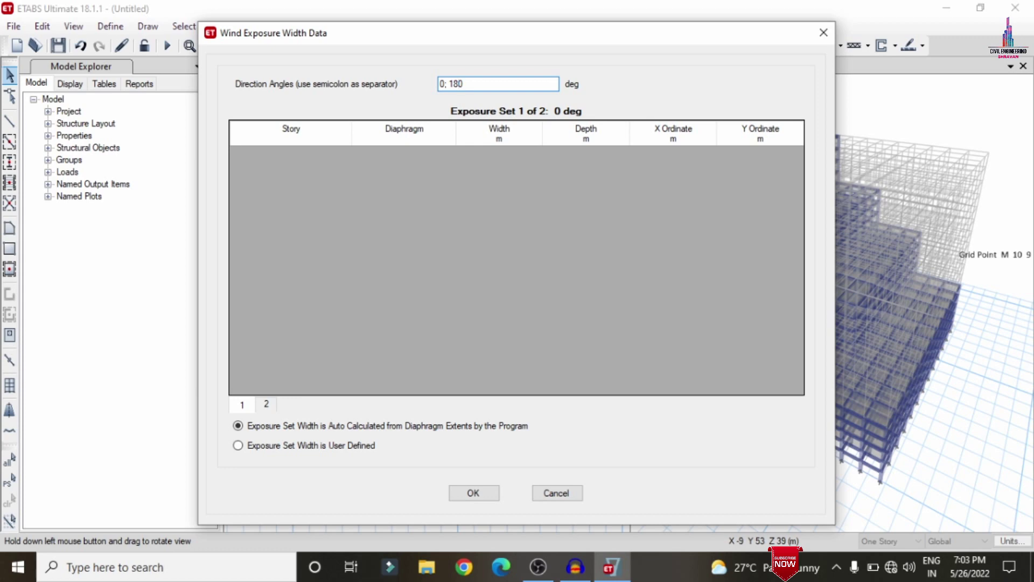
click(471, 494)
click(476, 398)
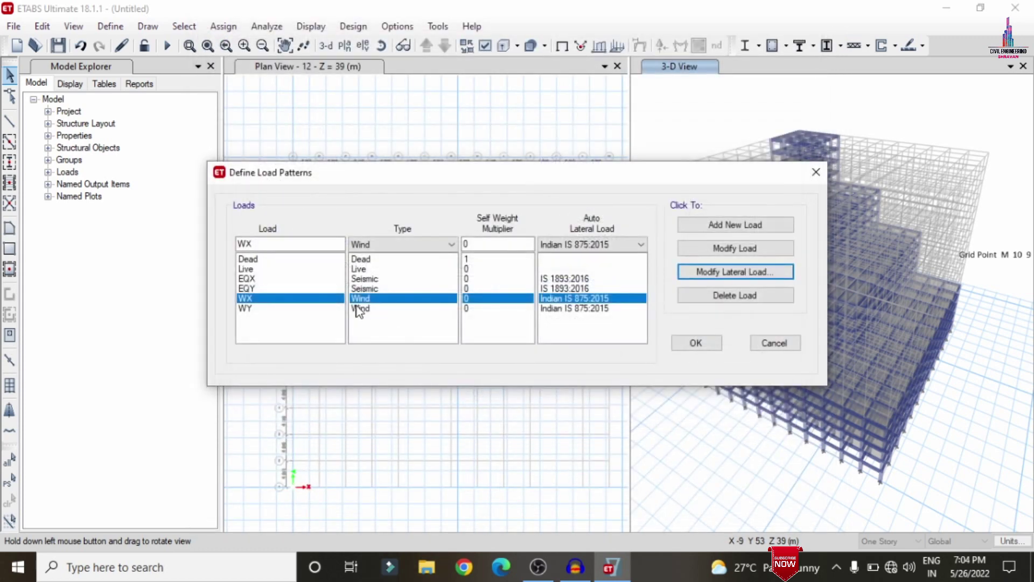
Set the WY pattern's wind speed to 44 m/s and its terrain category to 4.
click(360, 308)
click(755, 272)
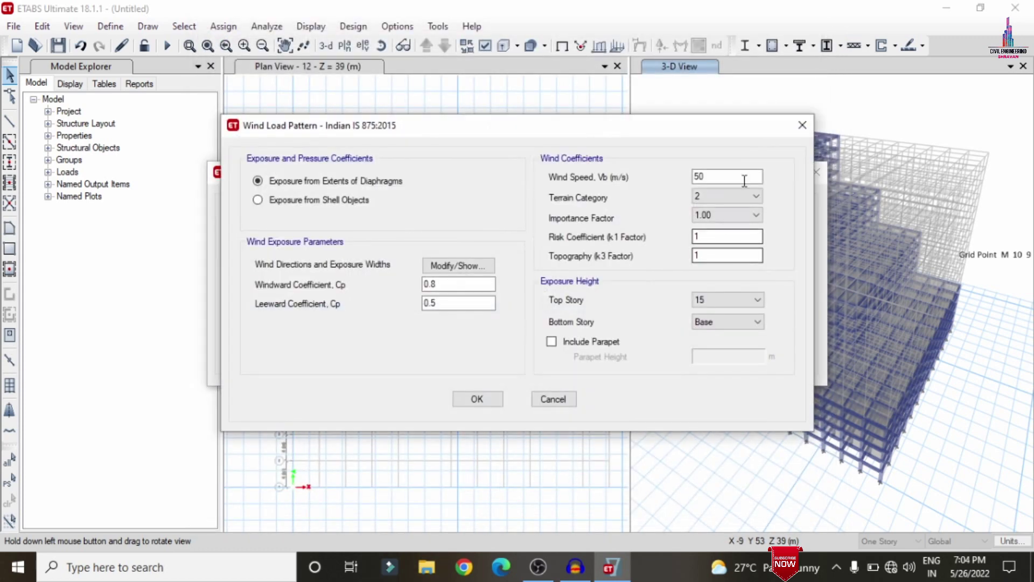
double_click(743, 176)
text(44)
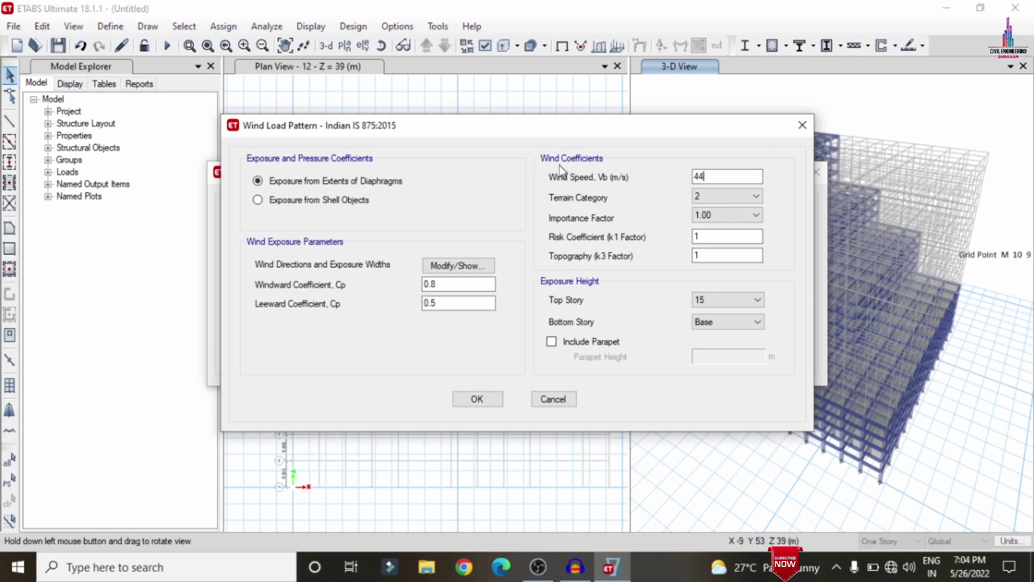
click(755, 196)
click(734, 241)
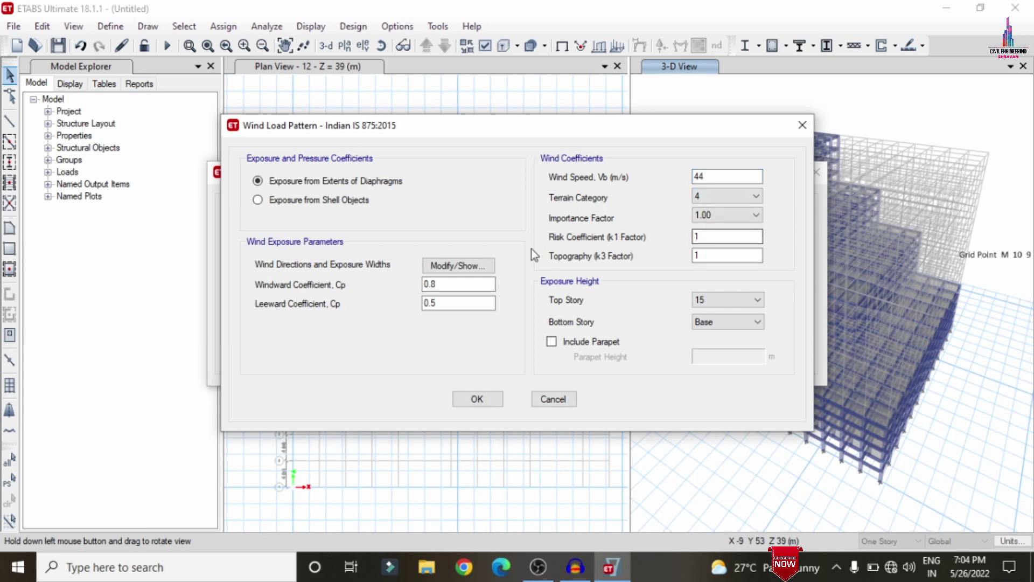
Edit the WY pattern's wind direction angles in its exposure width data, and accept all load pattern definitions.
click(487, 266)
click(445, 85)
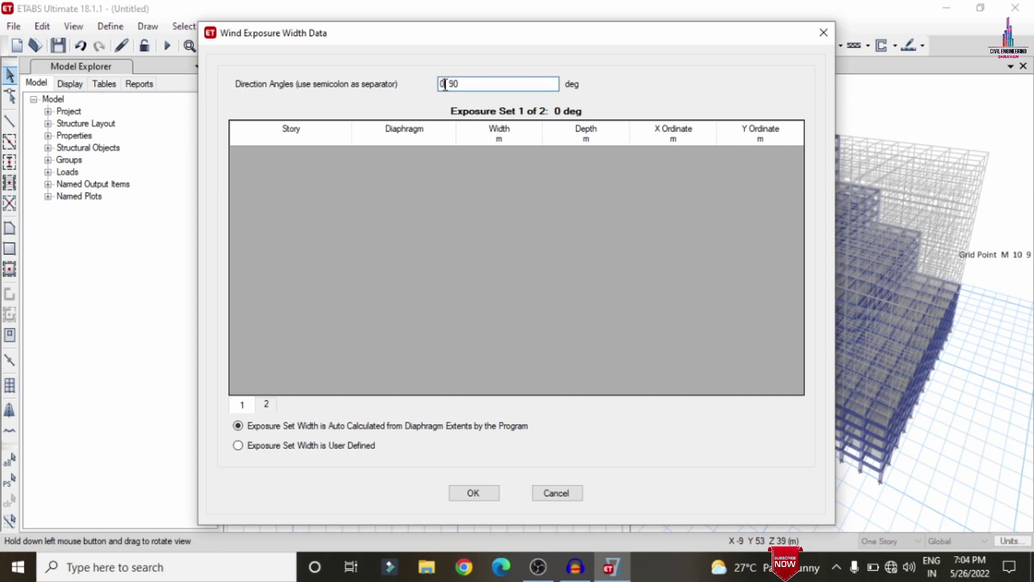
text(27)
click(472, 493)
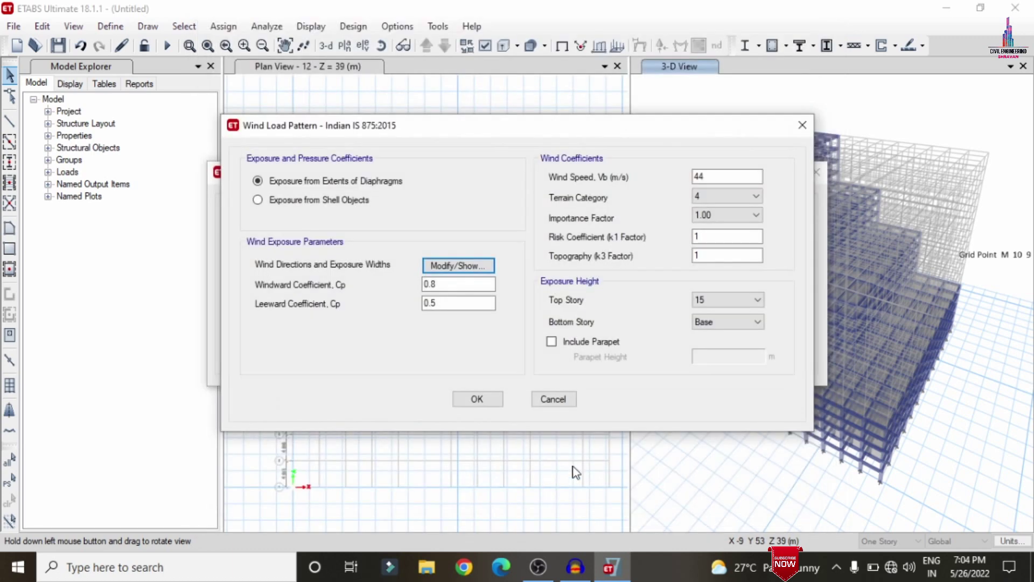
click(477, 400)
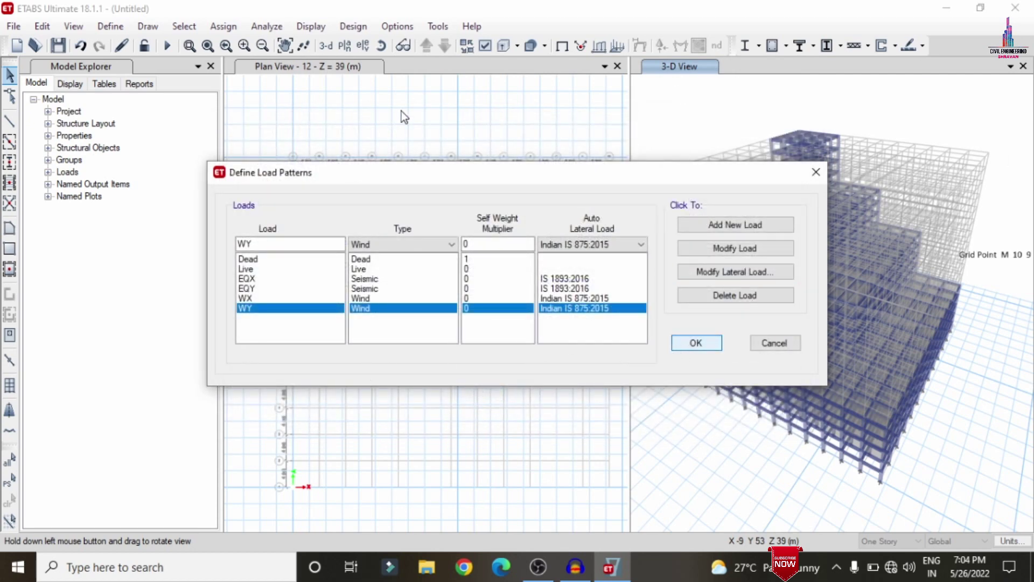
click(696, 343)
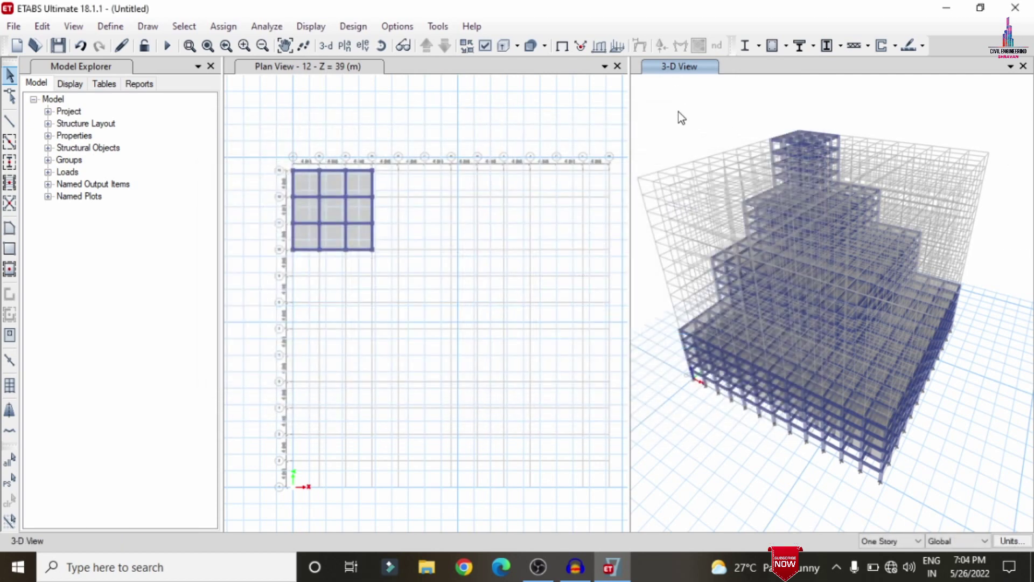
Select the whole model and apply Dead joint loads of 1 kN force and 1 kN-m moment in every global direction, adding to existing loads.
key(ctrl+shift+a)
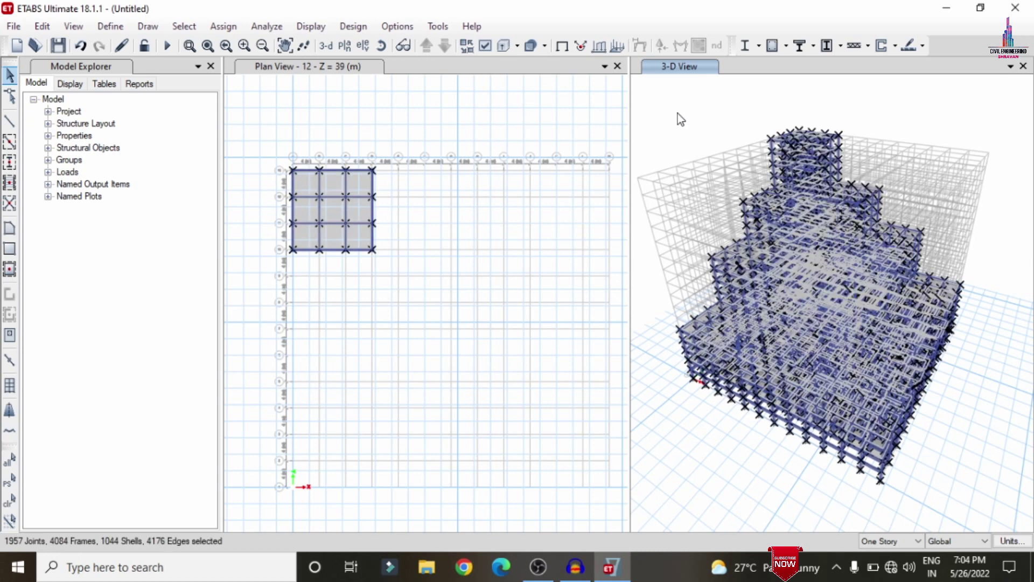
click(236, 27)
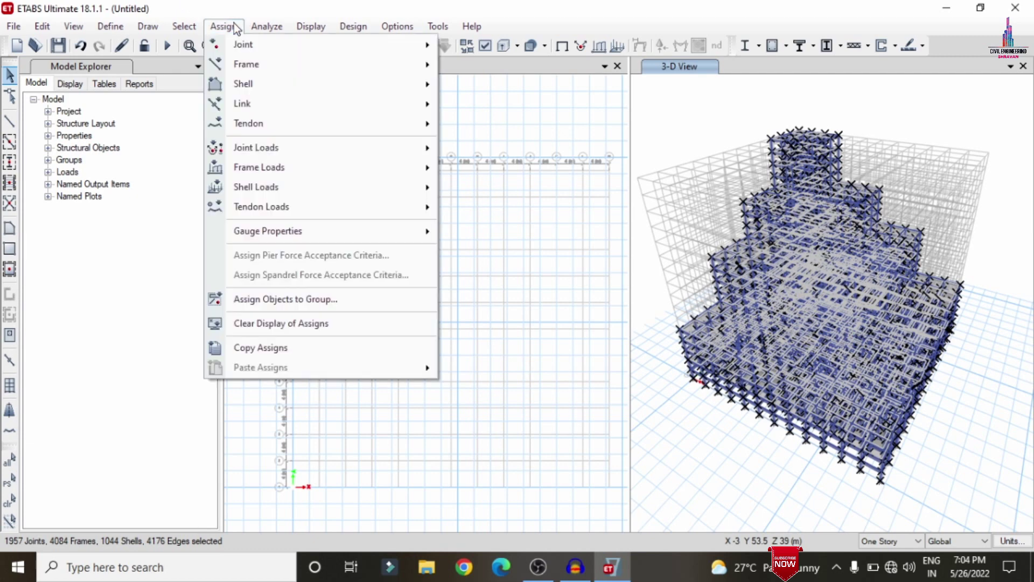
mouse_move(292, 146)
click(510, 152)
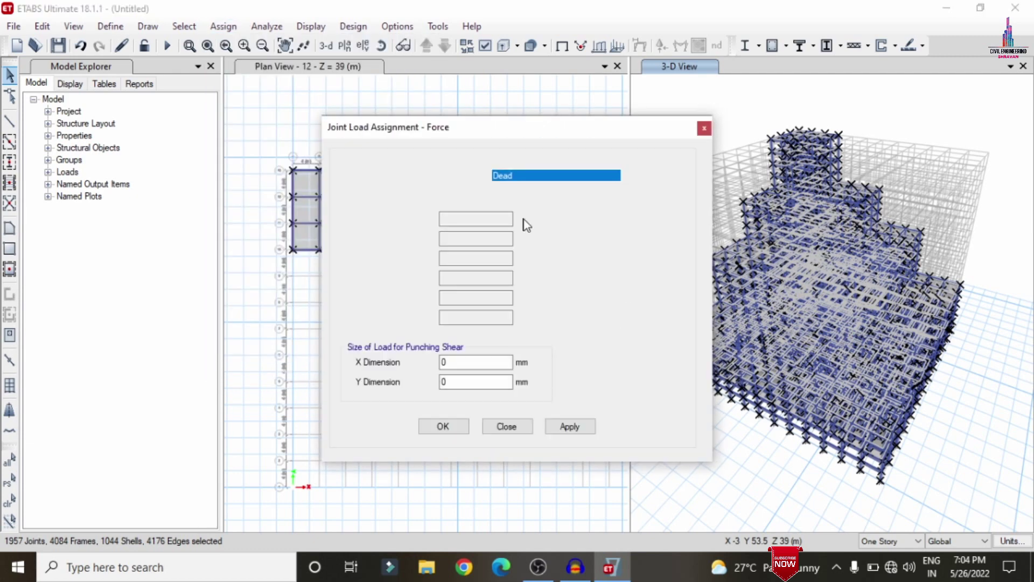
click(578, 221)
click(453, 217)
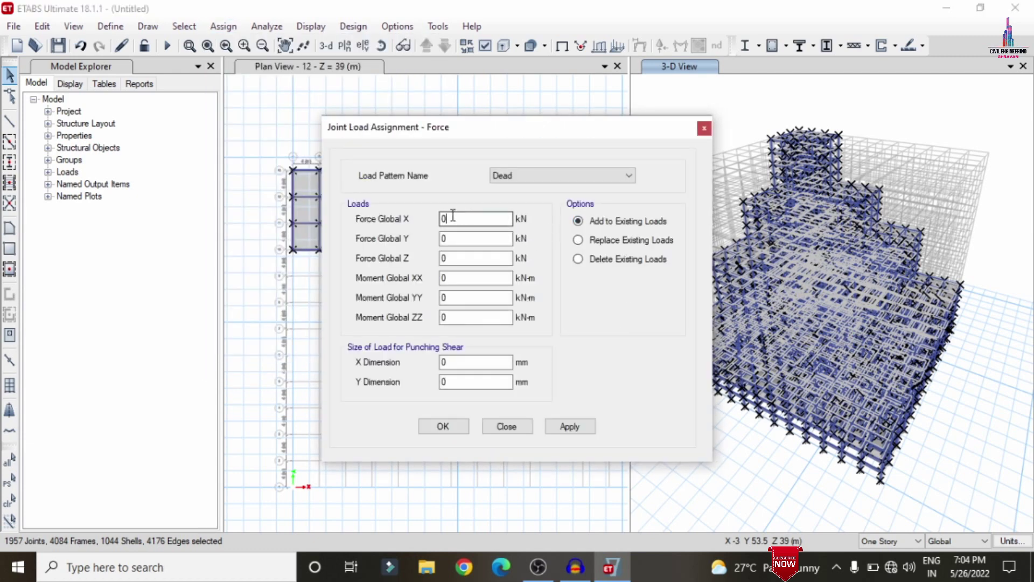
double_click(453, 218)
text(1)
key(Tab)
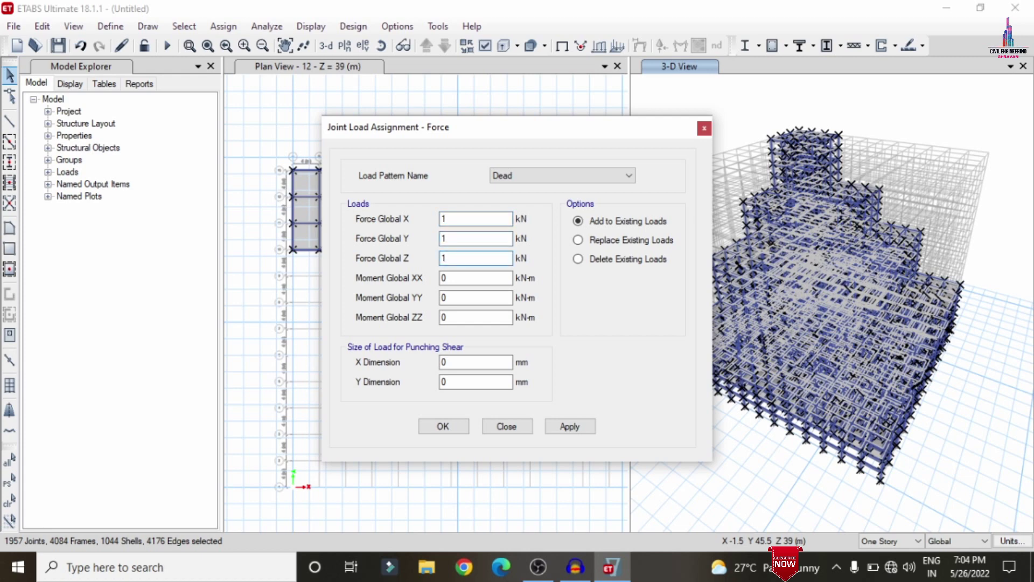
key(Tab)
text(1)
key(Tab)
text(1)
key(Tab)
text(1)
key(Tab)
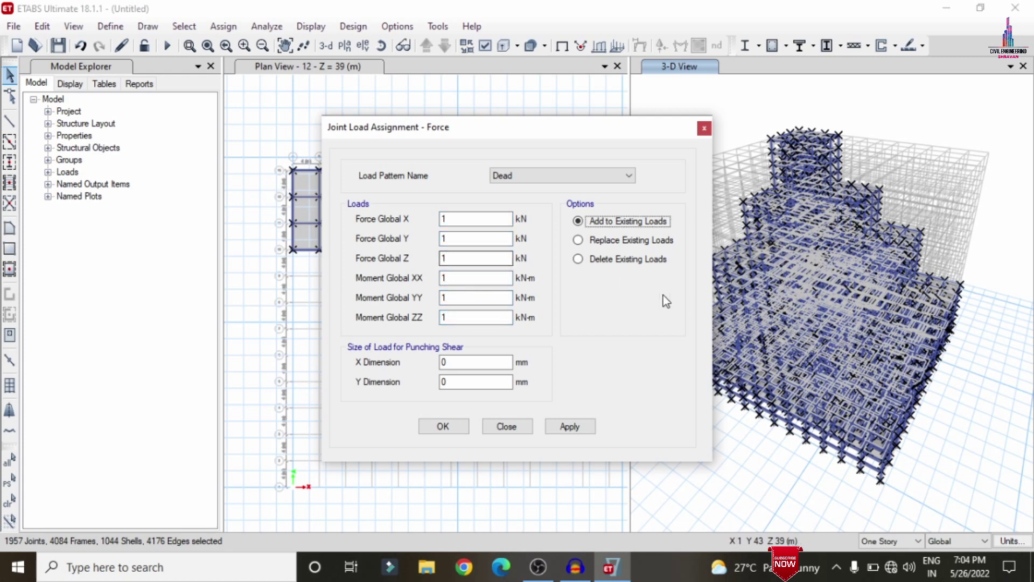
click(572, 424)
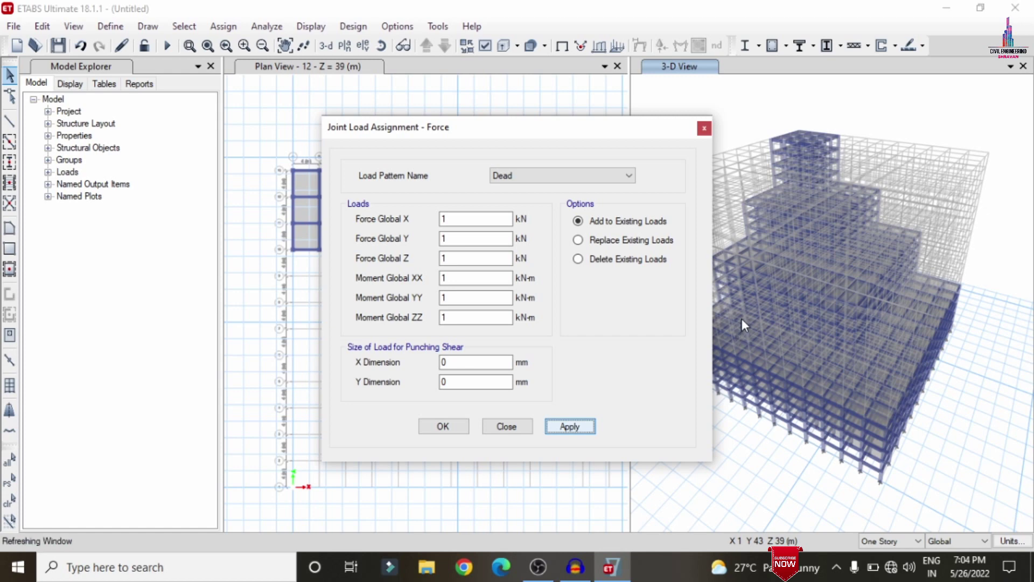
Accept the joint load assignment, and select all frames that use the B0.6X0.35 beam section.
click(440, 429)
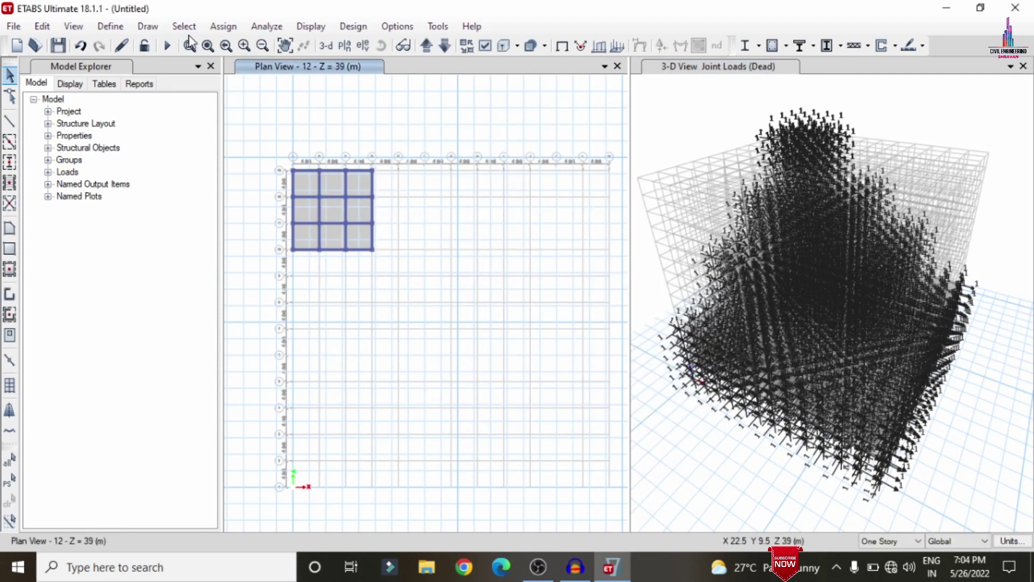
click(185, 27)
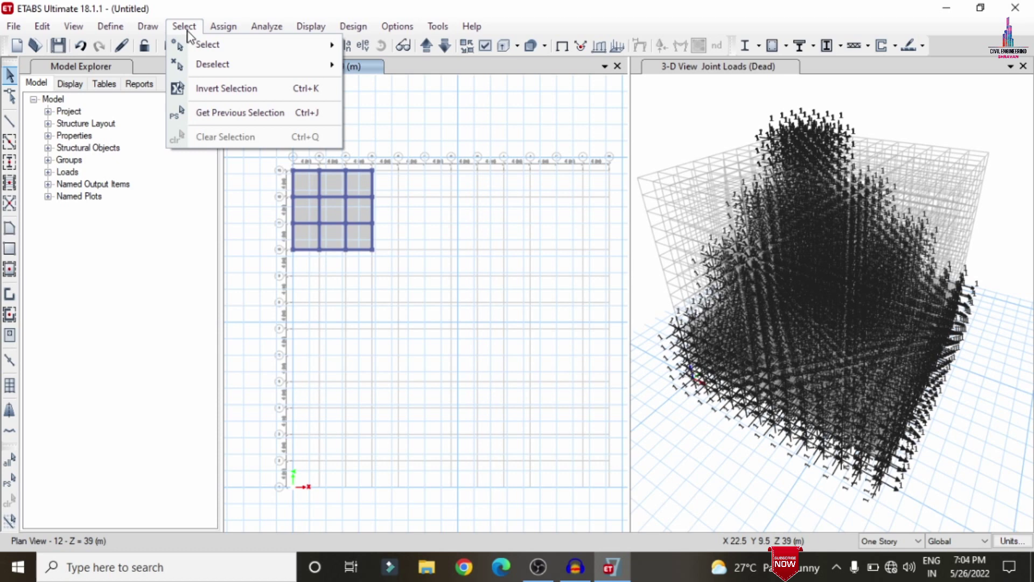
mouse_move(242, 44)
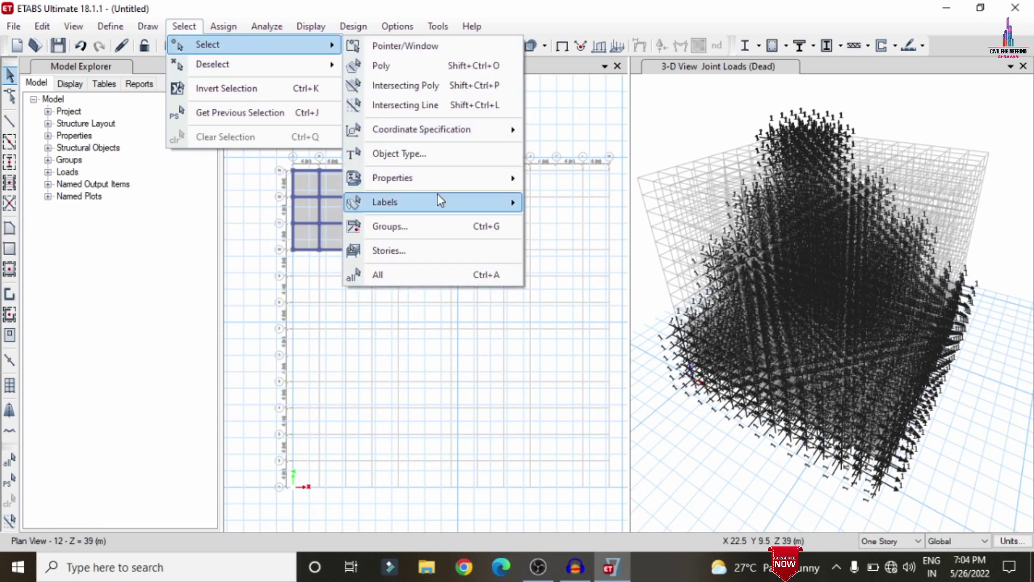
mouse_move(431, 179)
click(590, 203)
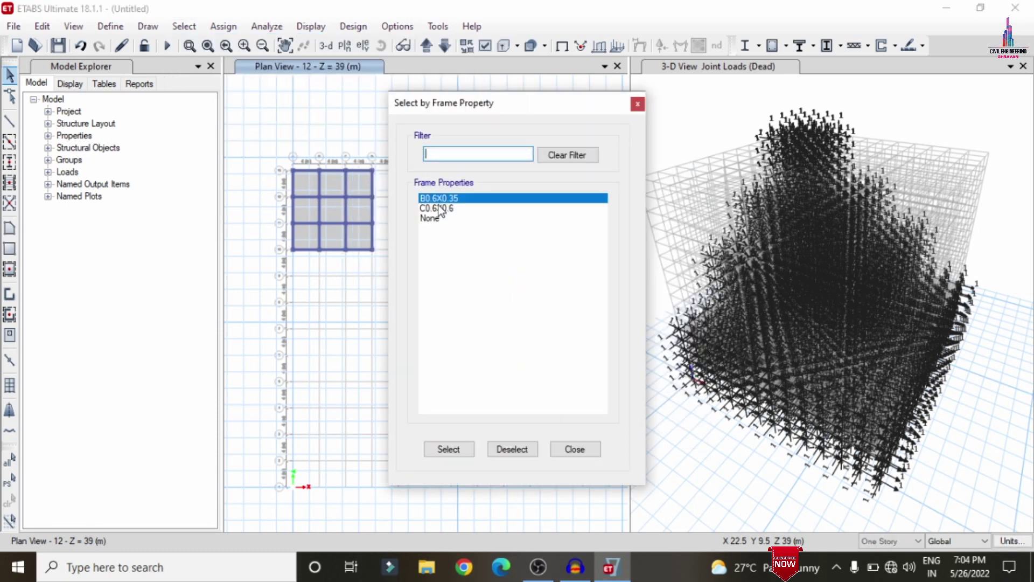
click(451, 451)
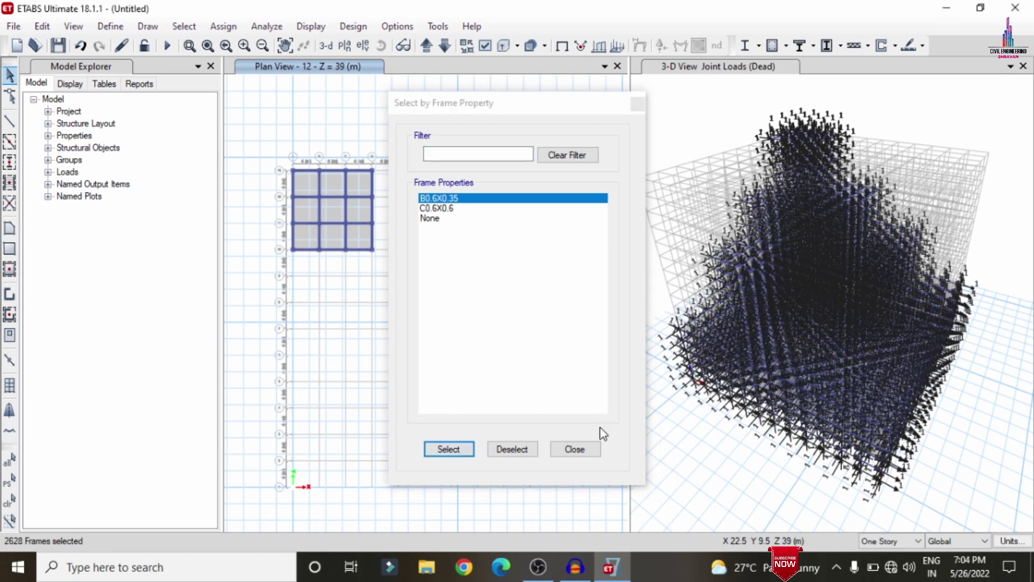
click(577, 451)
Open the Windows Calculator and compute the wall load as 0.23 × 3 × 20.
click(145, 577)
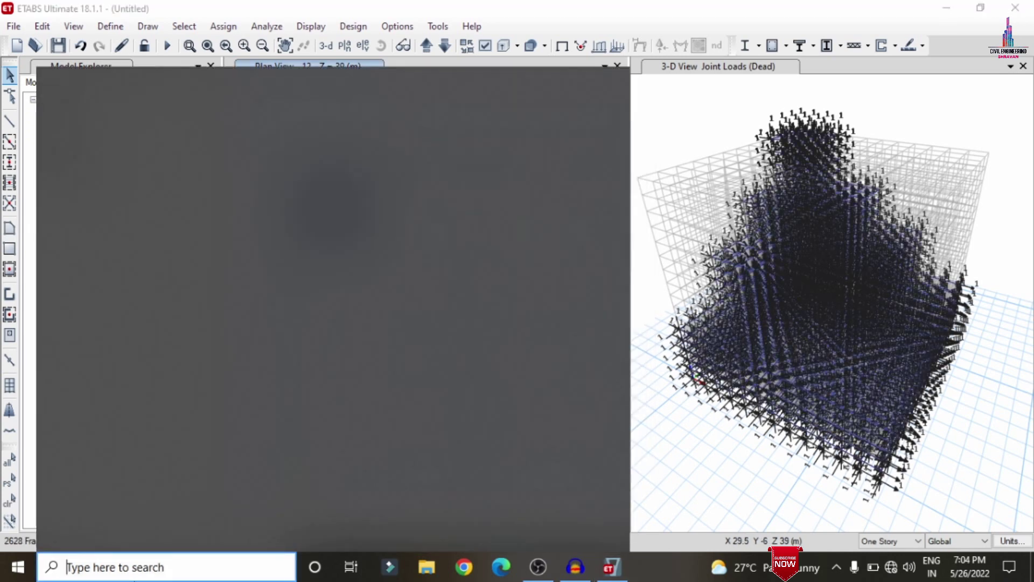
text(cal)
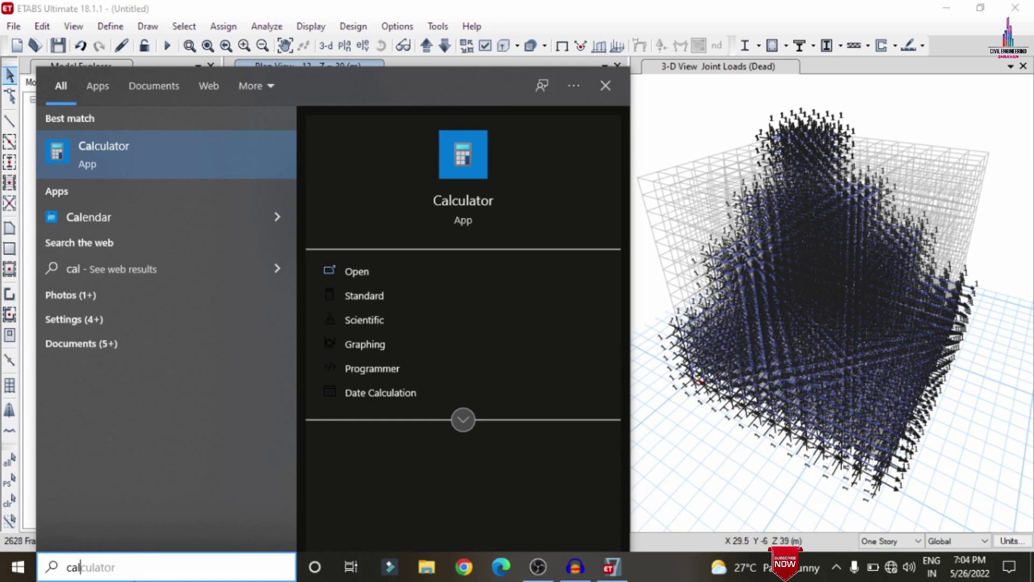
key(Return)
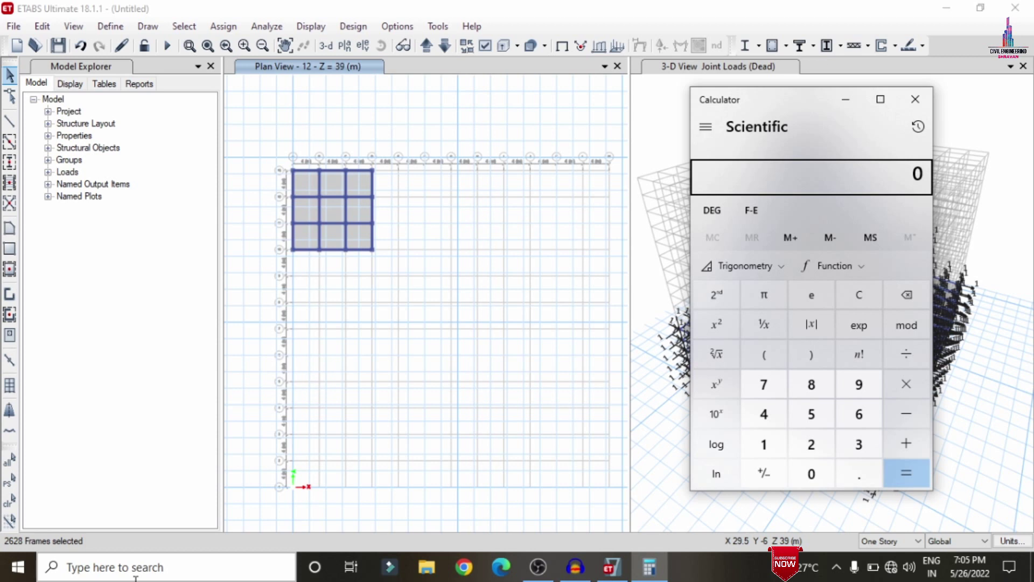
text(2)
key(Escape)
text(.23)
key(asterisk)
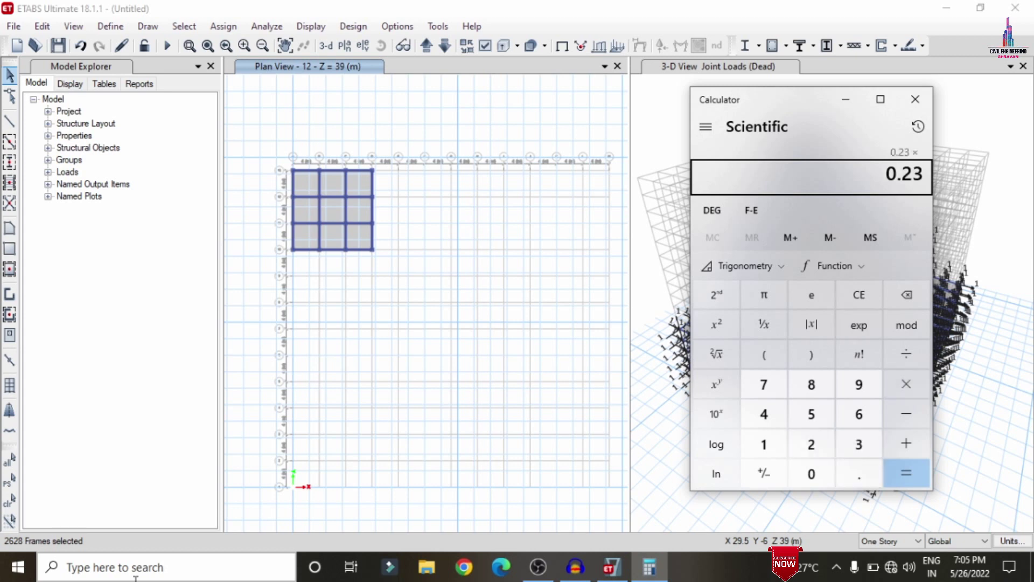
text(3)
key(asterisk)
text(20)
key(Return)
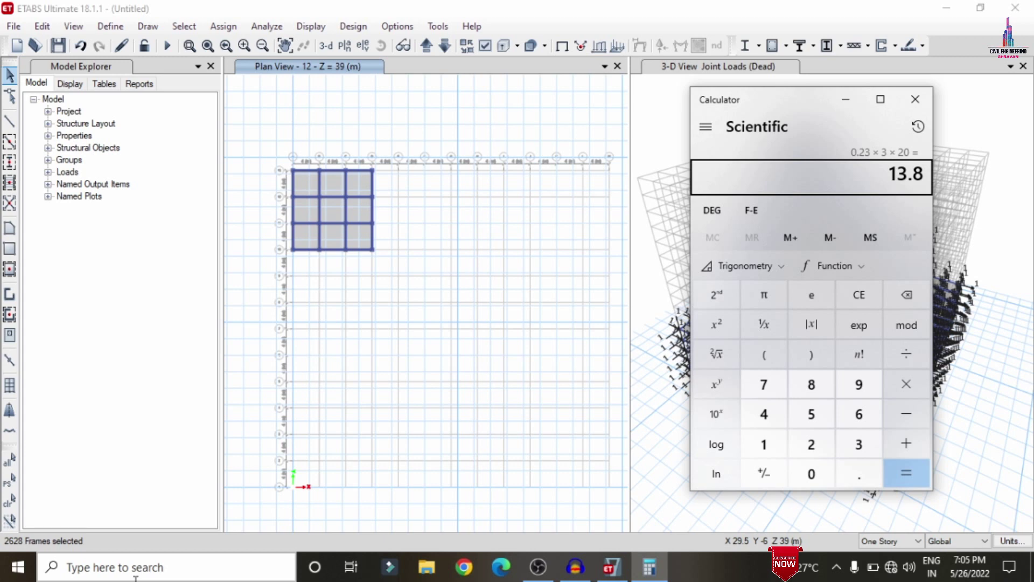
Calculate the load of the thinner wall as 0.125 × 3 × 20.
text(0.125)
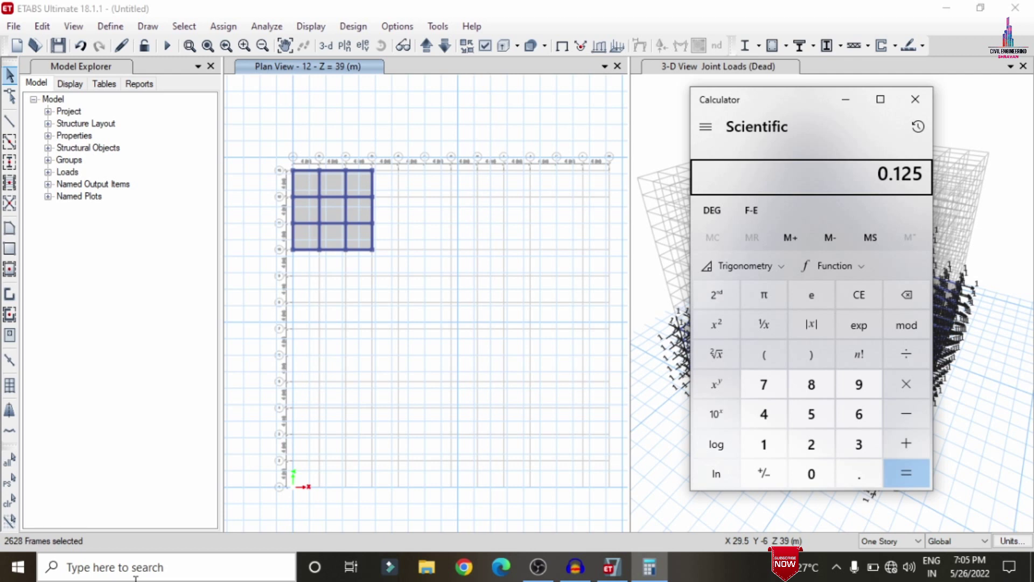
text(*)
text(3*2)
text(0)
key(Return)
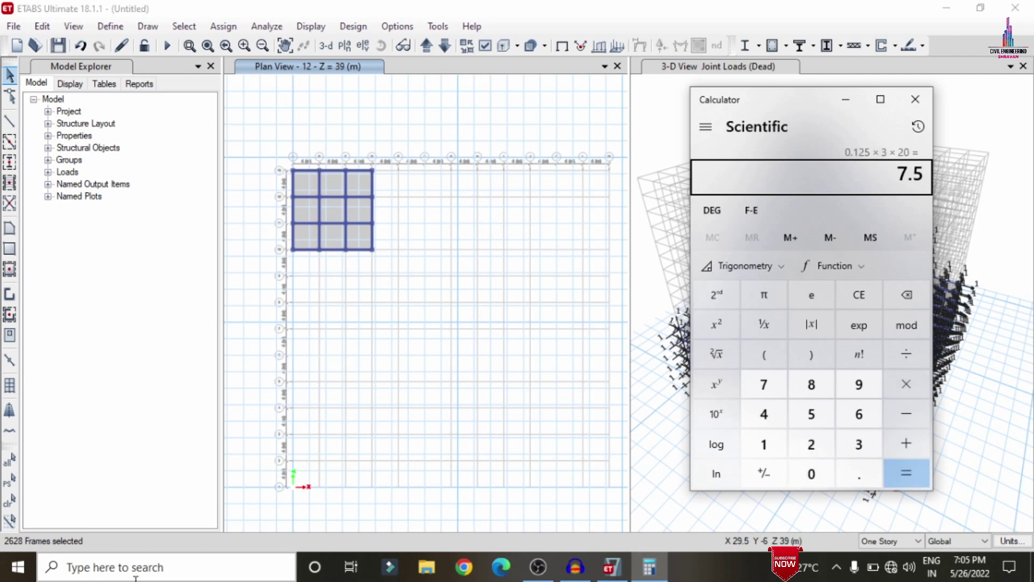
Calculate 0.125 × 1.2 × 20, add 7.5 and 13.8 to the result, and minimize Calculator.
text(0.125)
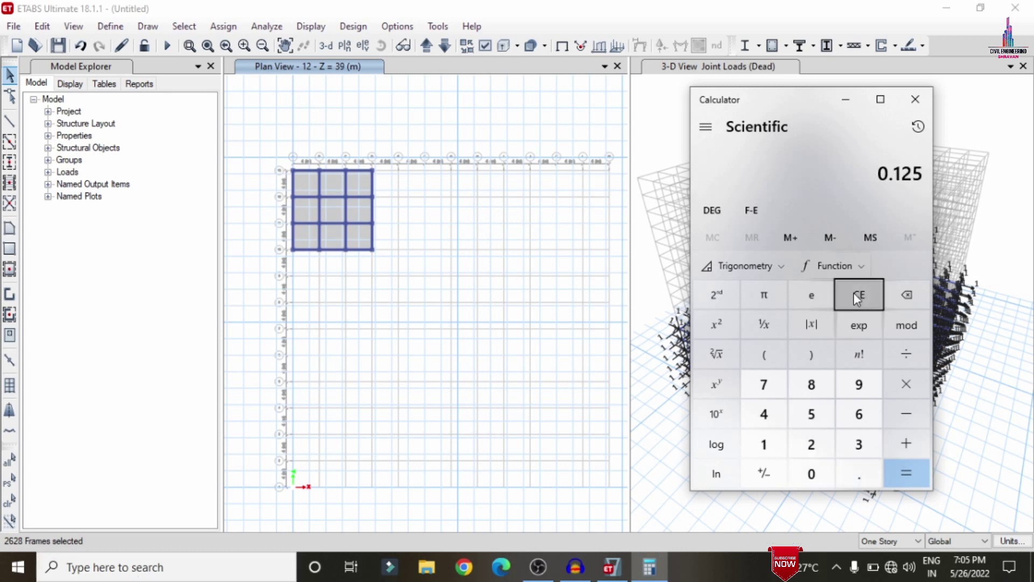
text(*1)
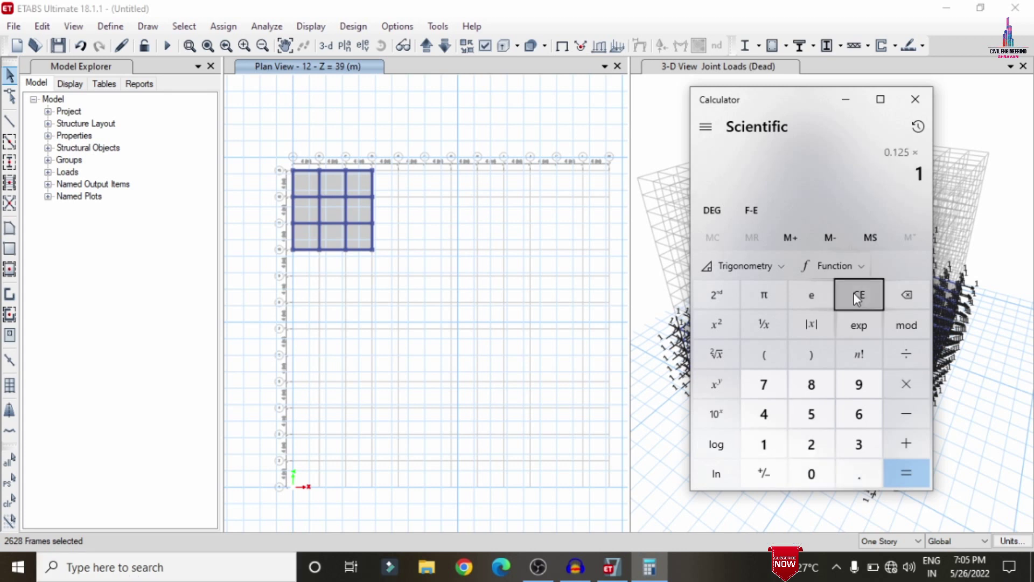
text(.2*20)
key(Return)
text(+ 7.5 + 13.8)
key(Return)
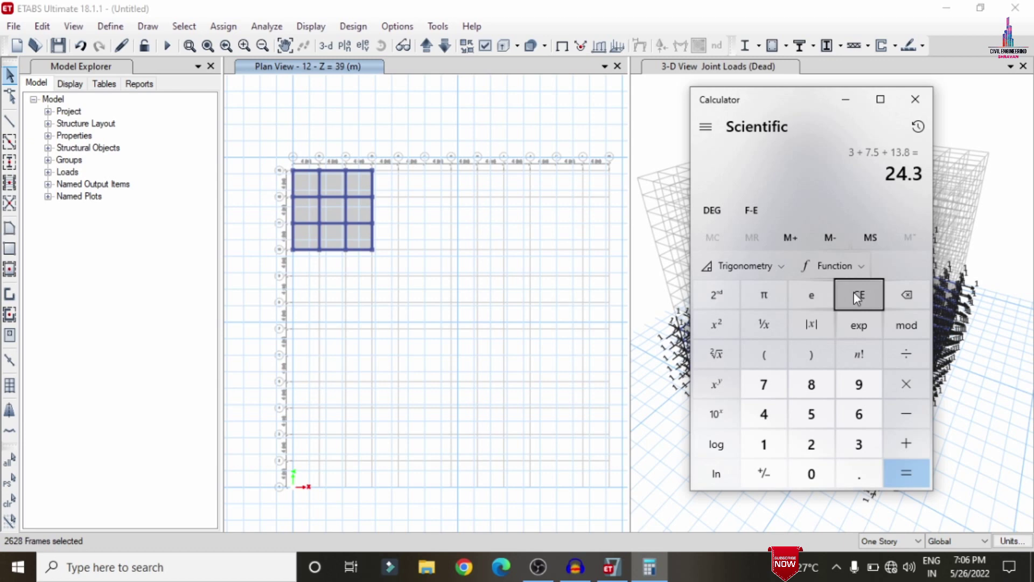
click(845, 100)
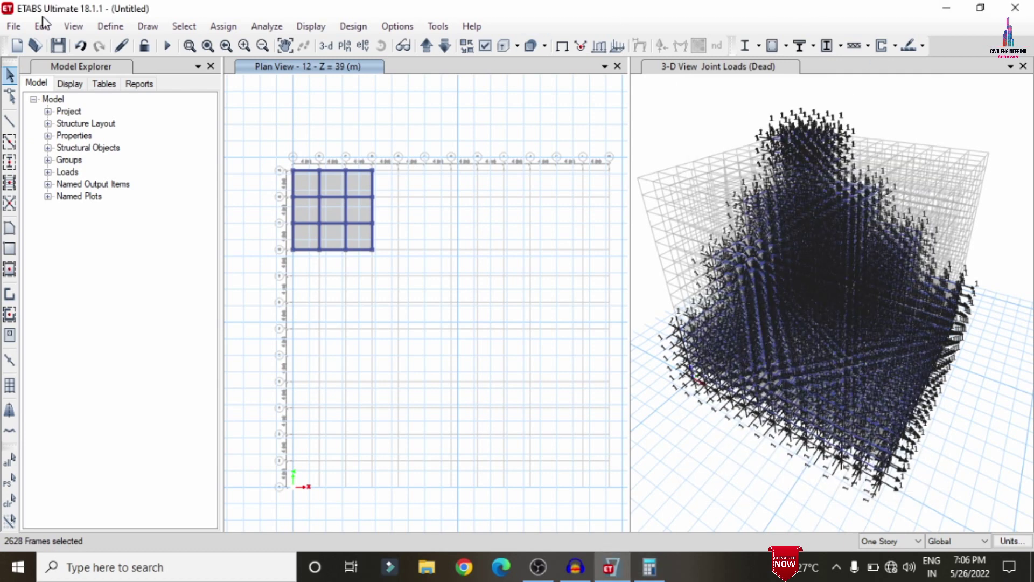
Select the B0.6X0.35 frames and apply a 24.3 kN/m uniform Dead load in the gravity direction, adding to existing loads.
click(180, 29)
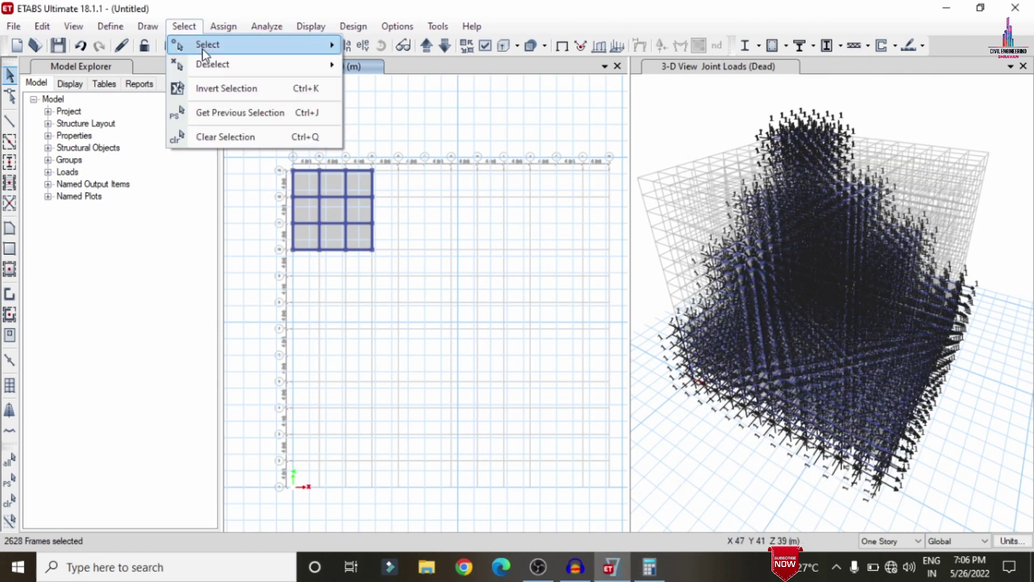
mouse_move(215, 45)
mouse_move(393, 178)
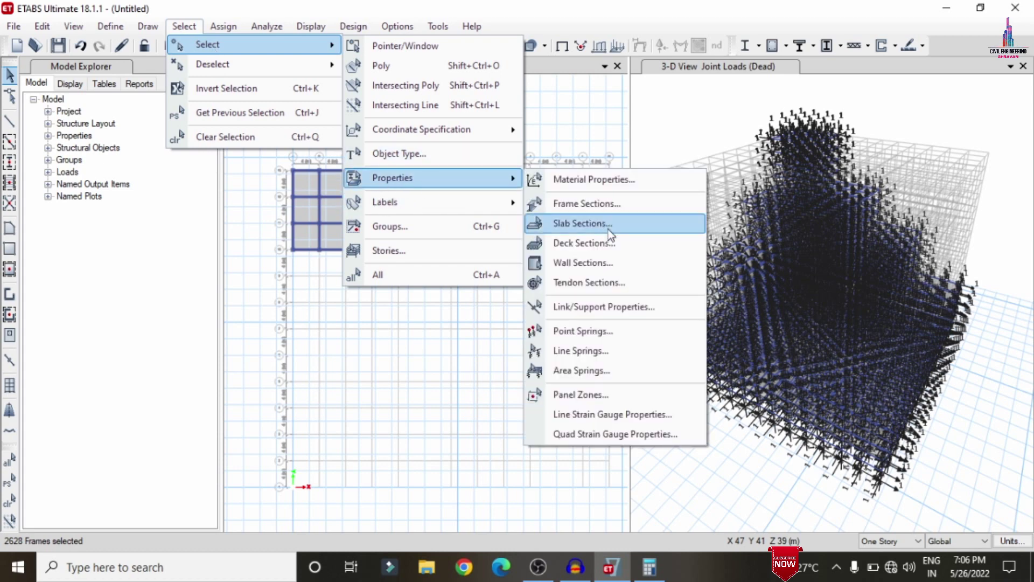
click(587, 203)
click(448, 450)
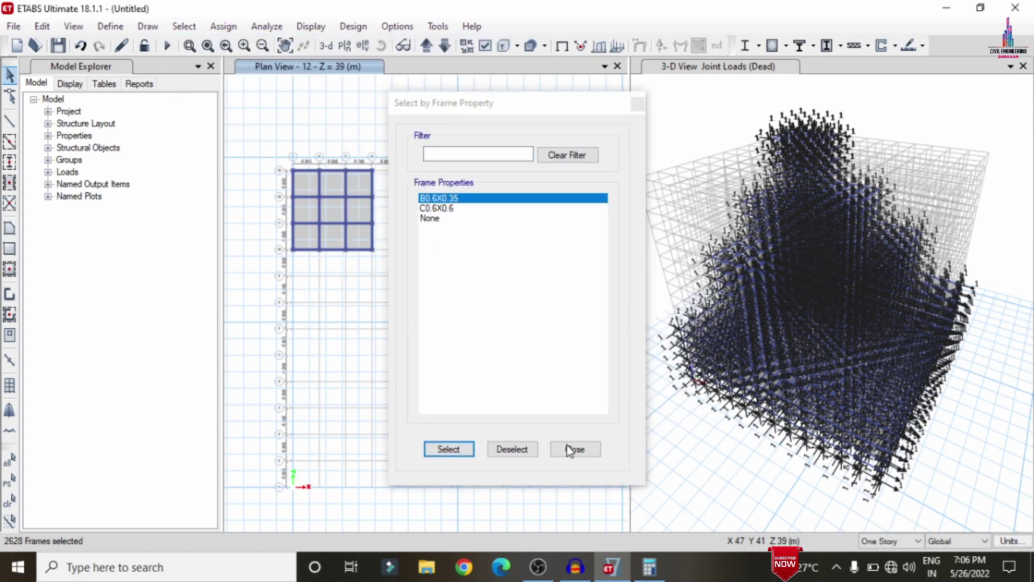
click(574, 449)
click(223, 26)
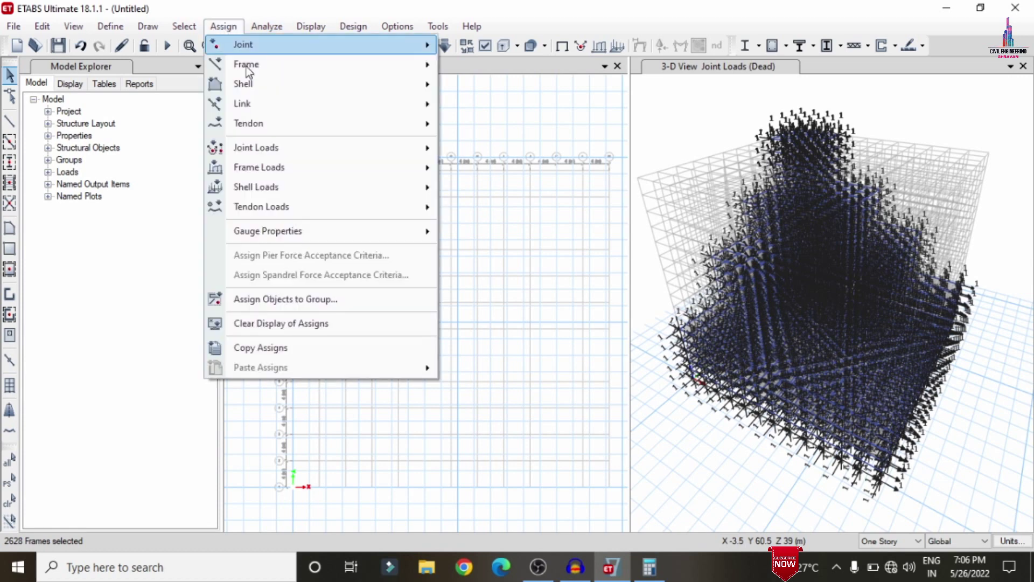
mouse_move(255, 168)
click(487, 186)
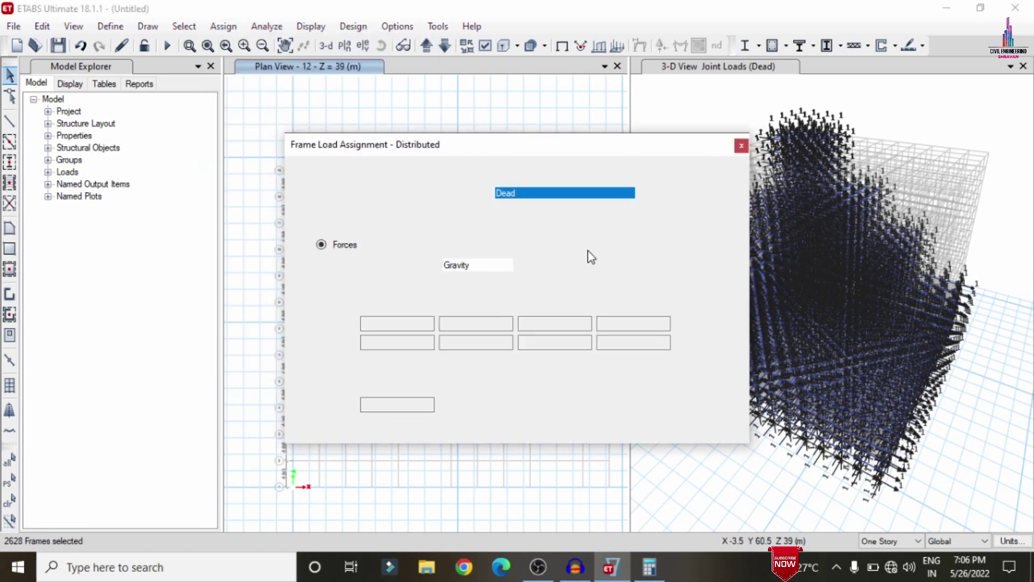
double_click(379, 403)
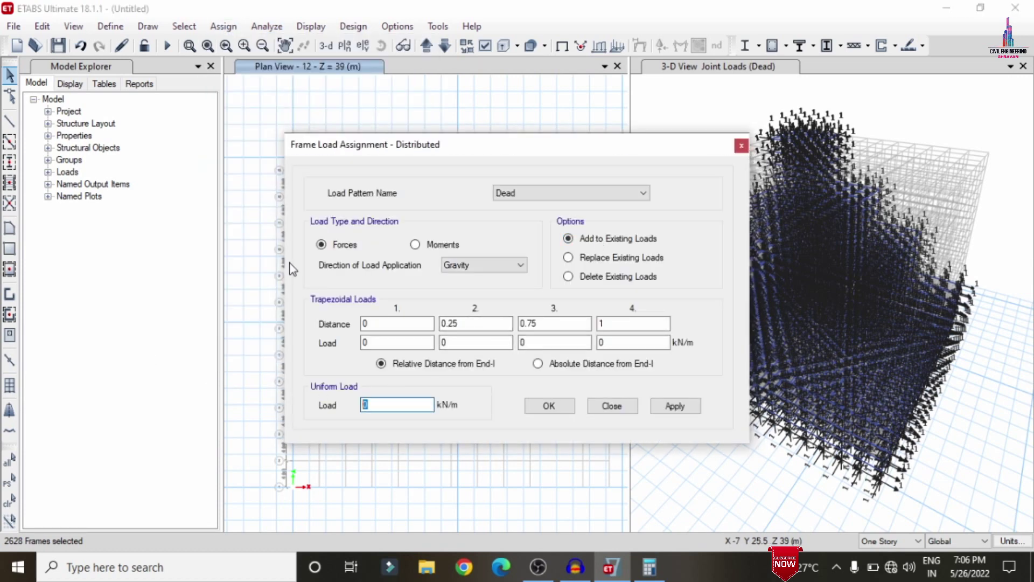
text(24.3)
click(668, 410)
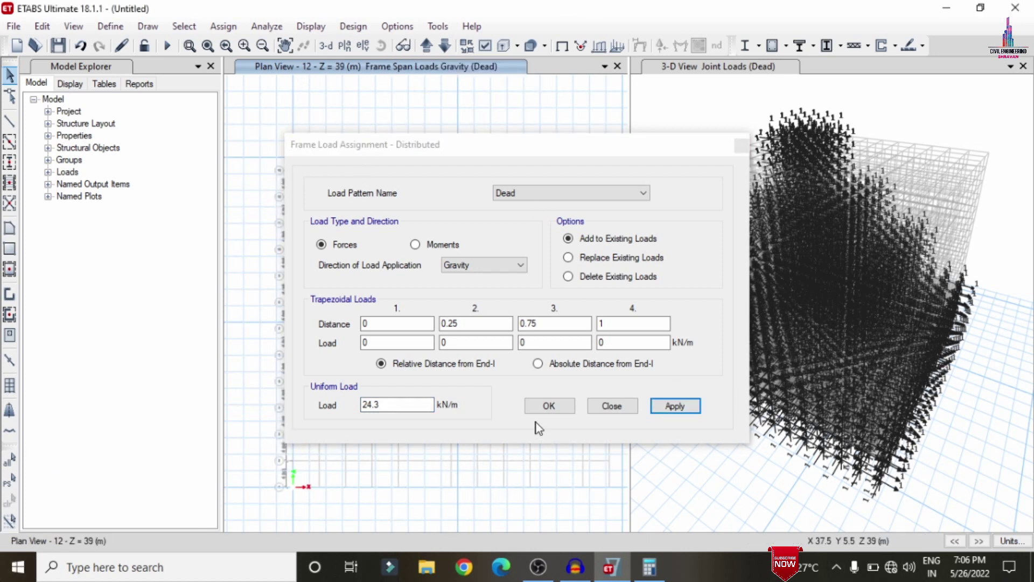
Switch to Calculator, compute the slab load as 0.1 × 20, and return to ETABS.
click(654, 577)
text(0)
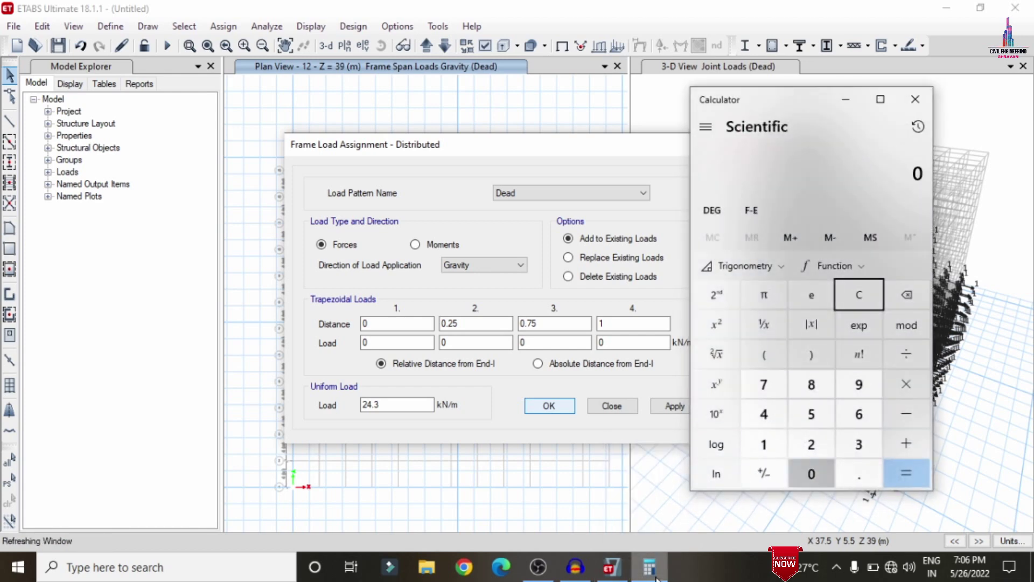
text(.1)
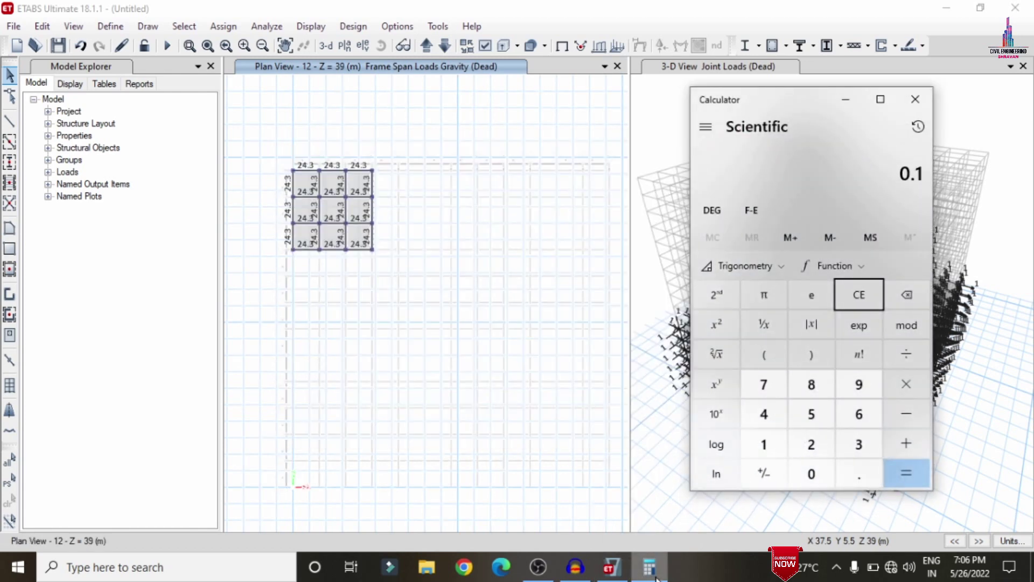
key(asterisk)
text(20)
key(Return)
click(834, 104)
Select all S150 slabs and assign a 2 kN/m² uniform Dead load in the gravity direction, adding to existing loads.
click(185, 28)
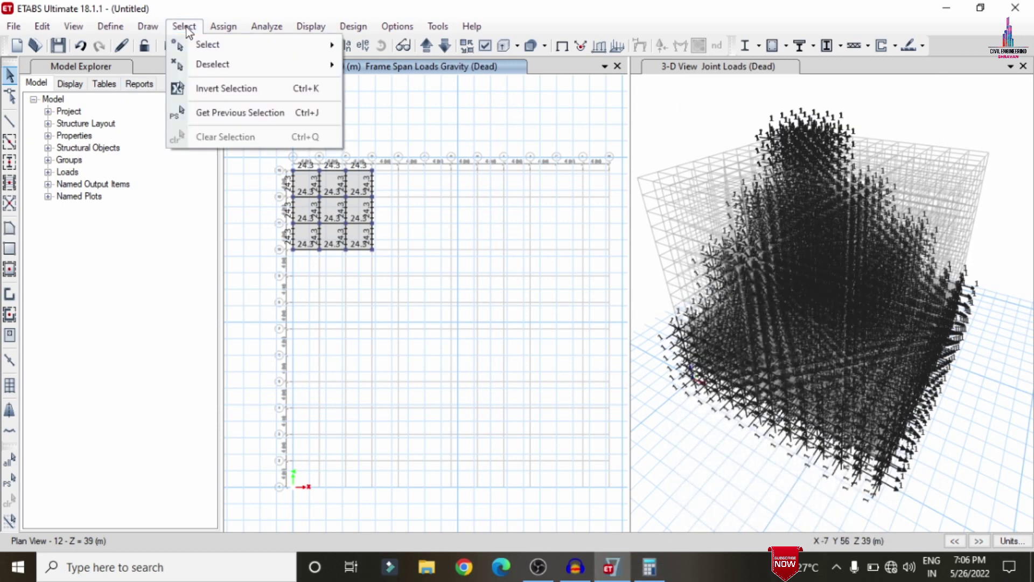
mouse_move(222, 47)
mouse_move(452, 179)
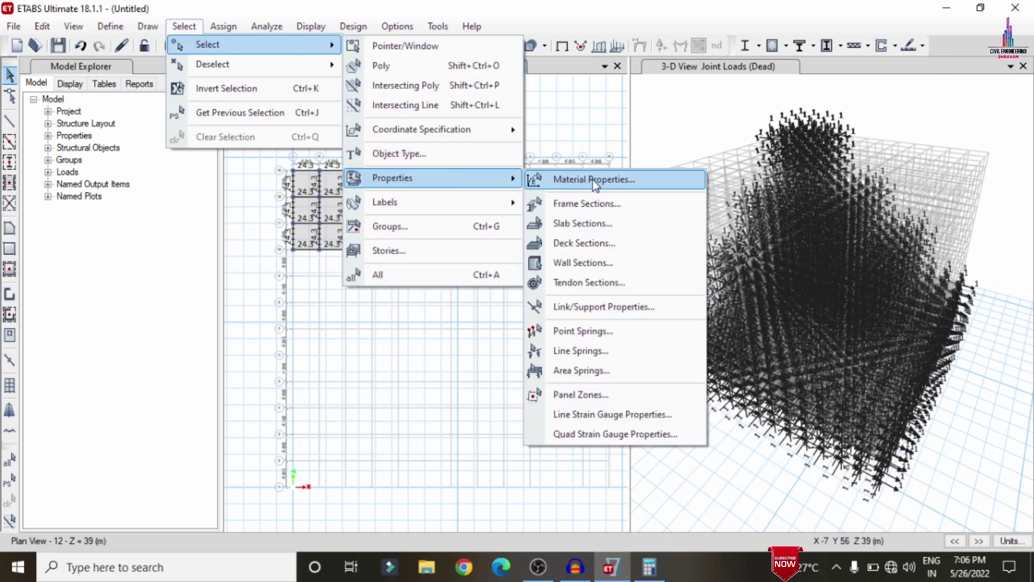
click(584, 223)
click(431, 174)
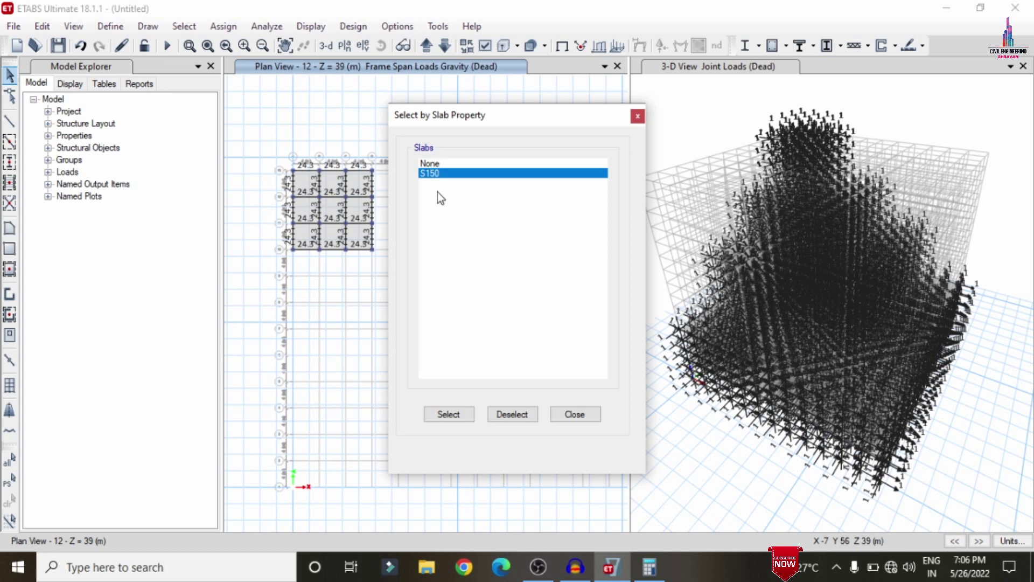
click(447, 416)
click(574, 414)
click(223, 26)
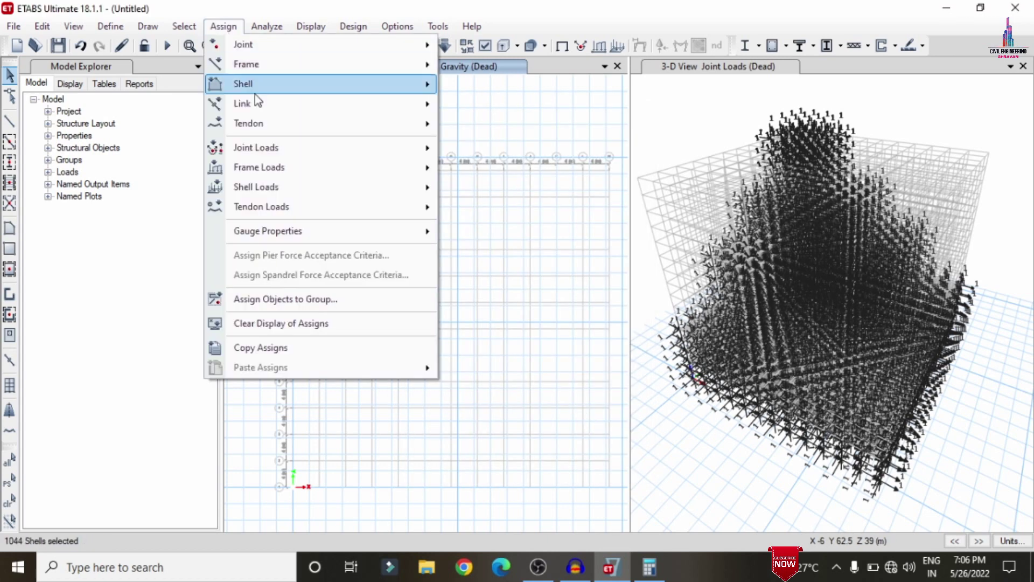
mouse_move(262, 188)
click(493, 215)
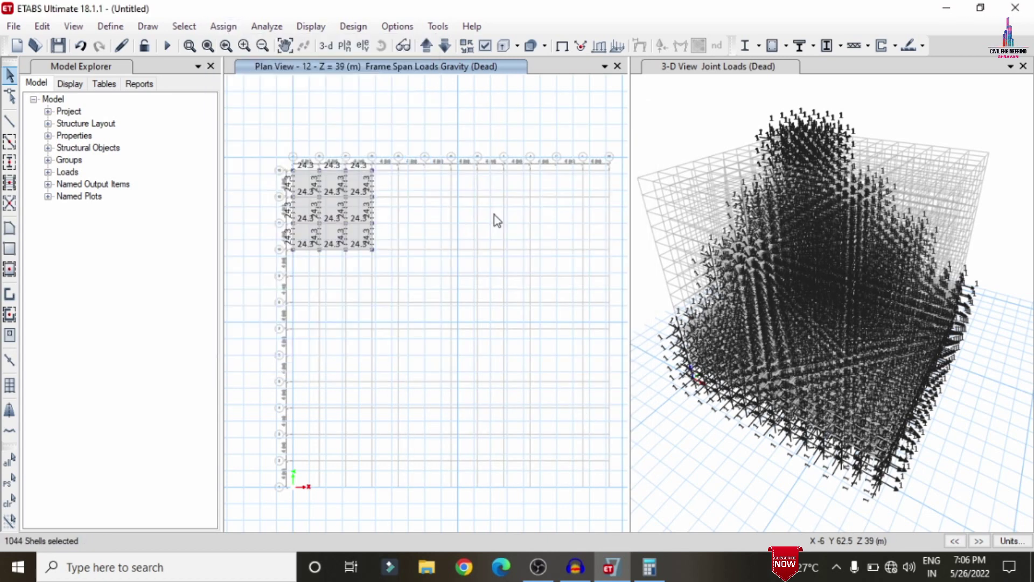
click(556, 283)
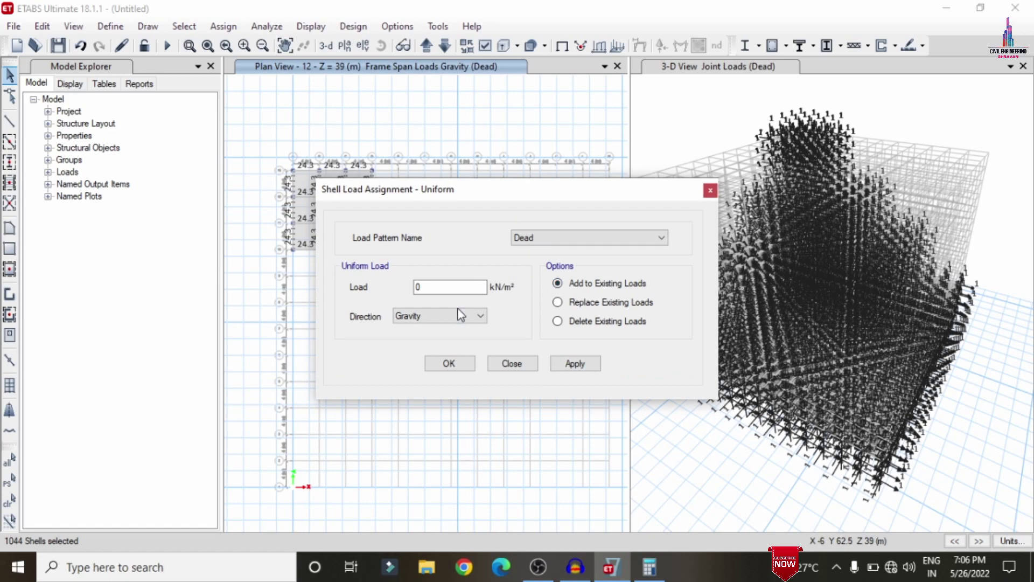
double_click(443, 287)
text(2)
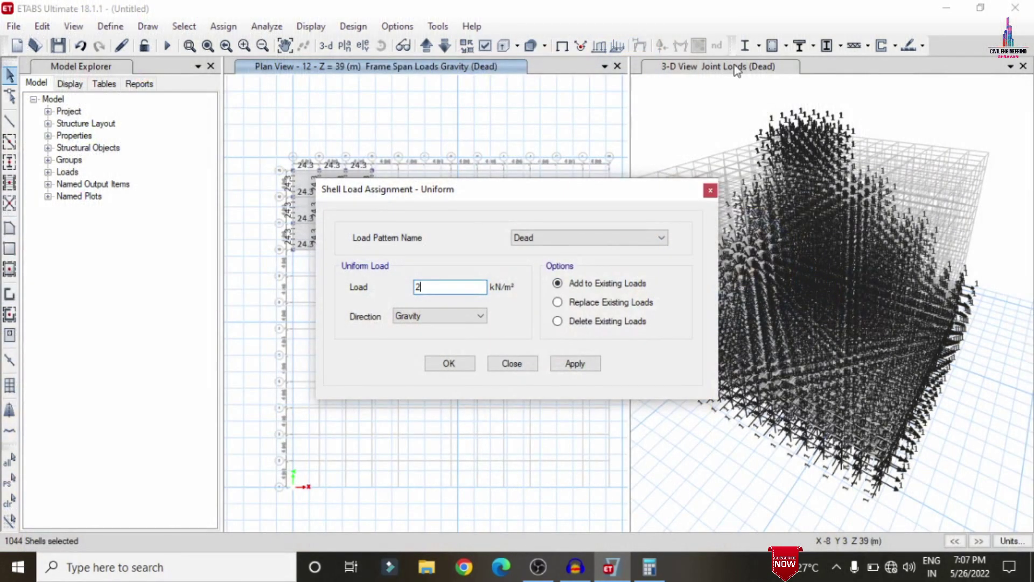
click(585, 364)
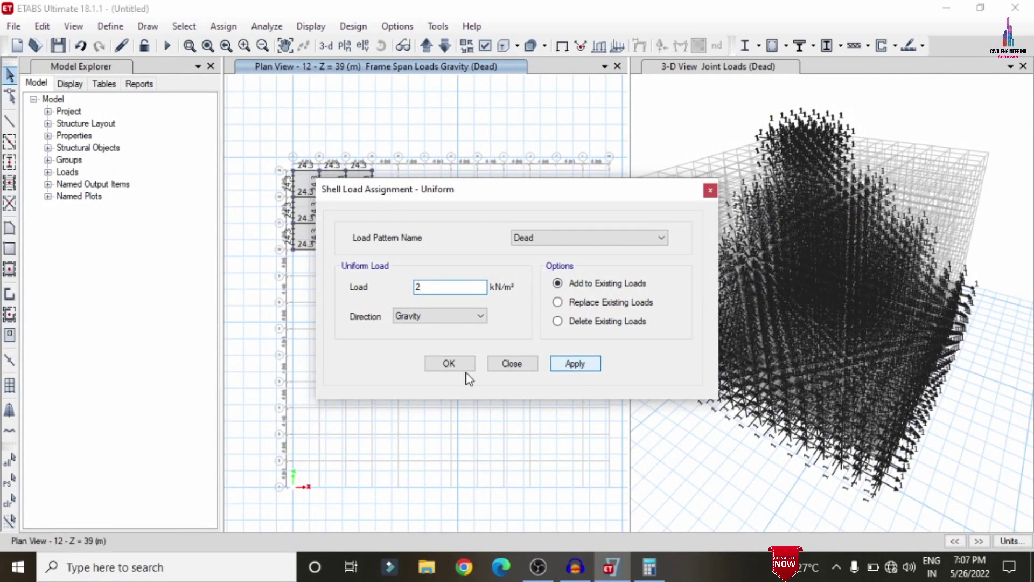
click(466, 370)
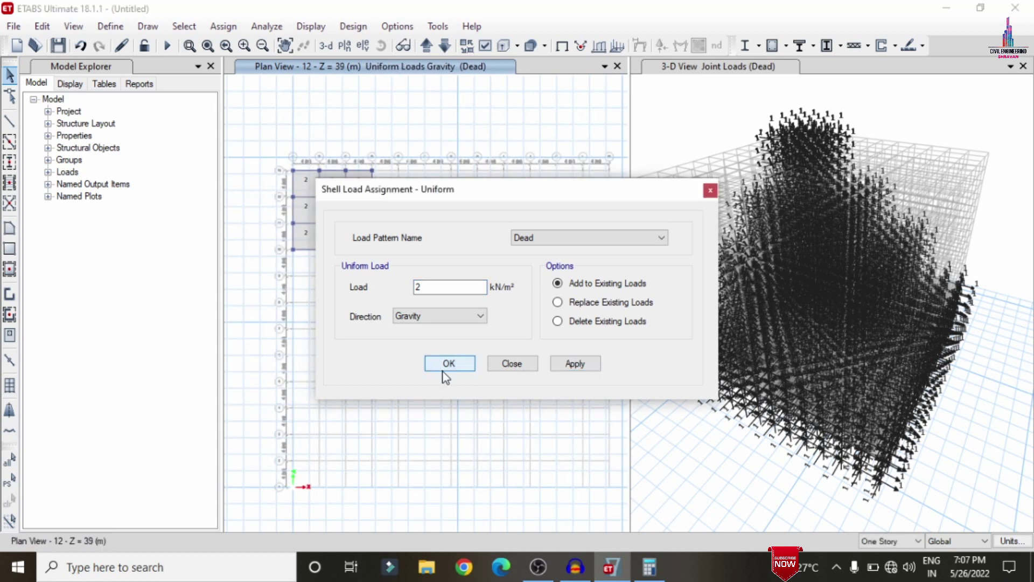
click(445, 372)
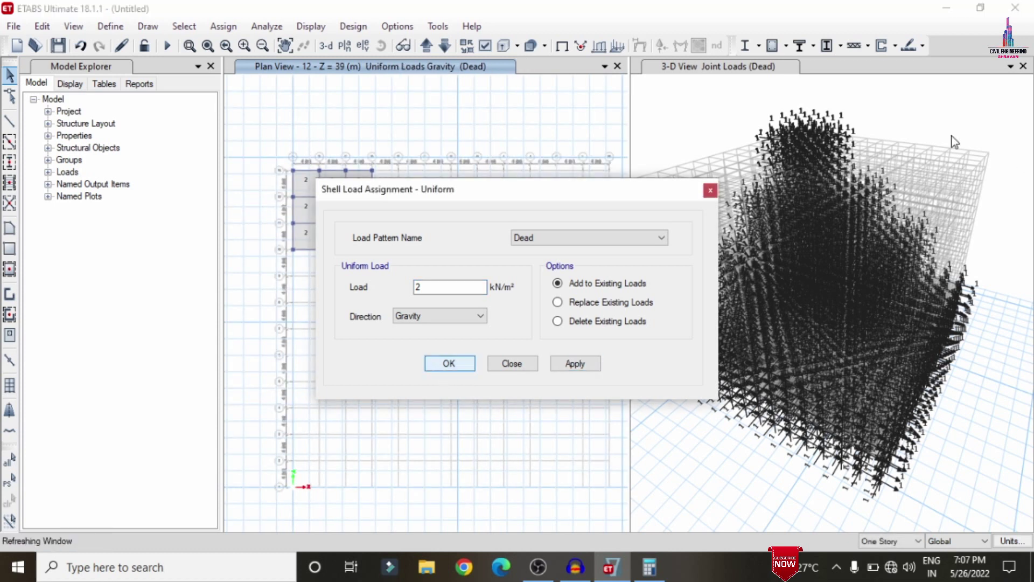
Reselect the previously selected slabs and assign a 3.5 kN/m² uniform Live load in the gravity direction, adding to existing loads.
click(10, 478)
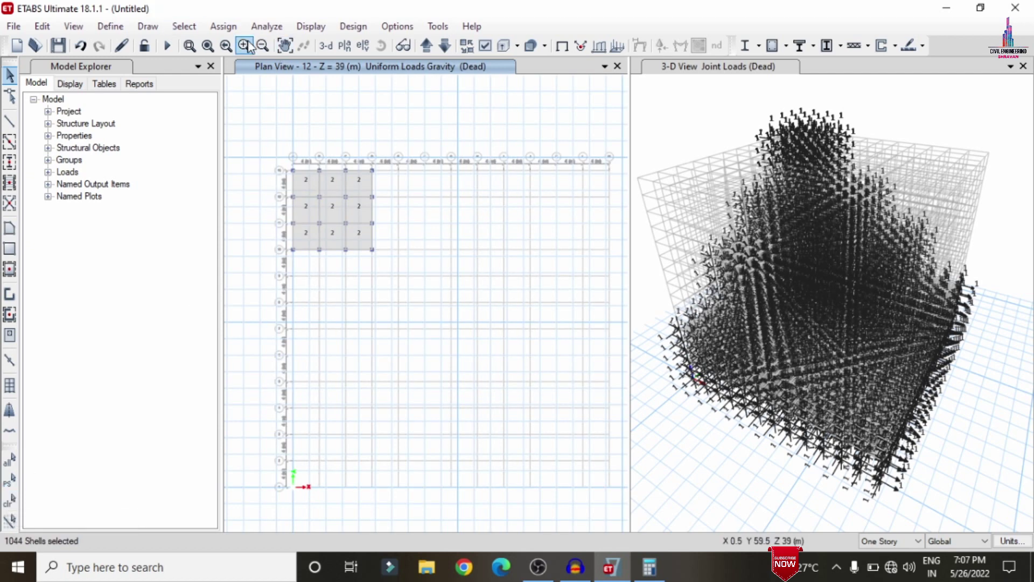
click(229, 27)
mouse_move(258, 186)
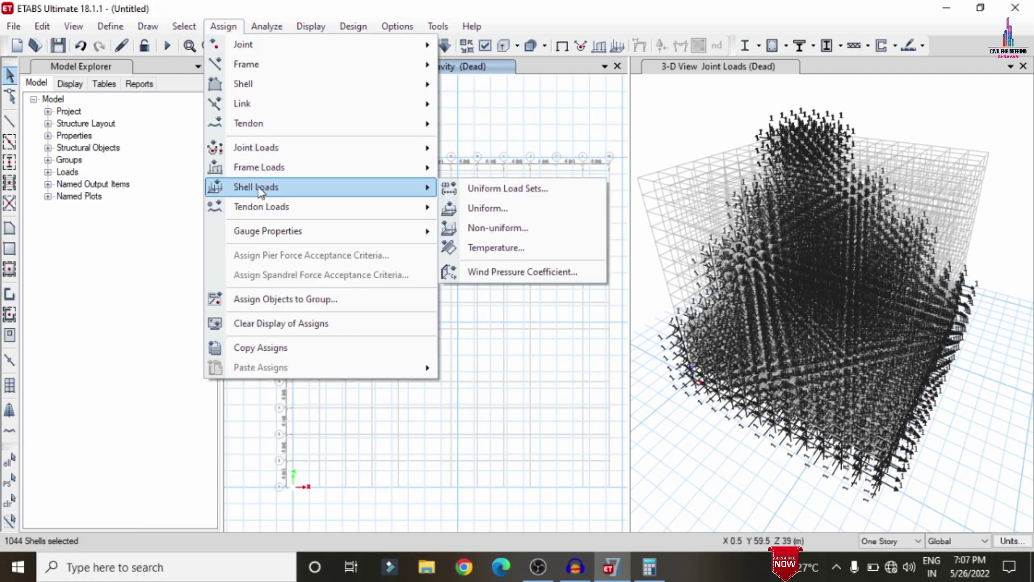
click(497, 208)
click(555, 238)
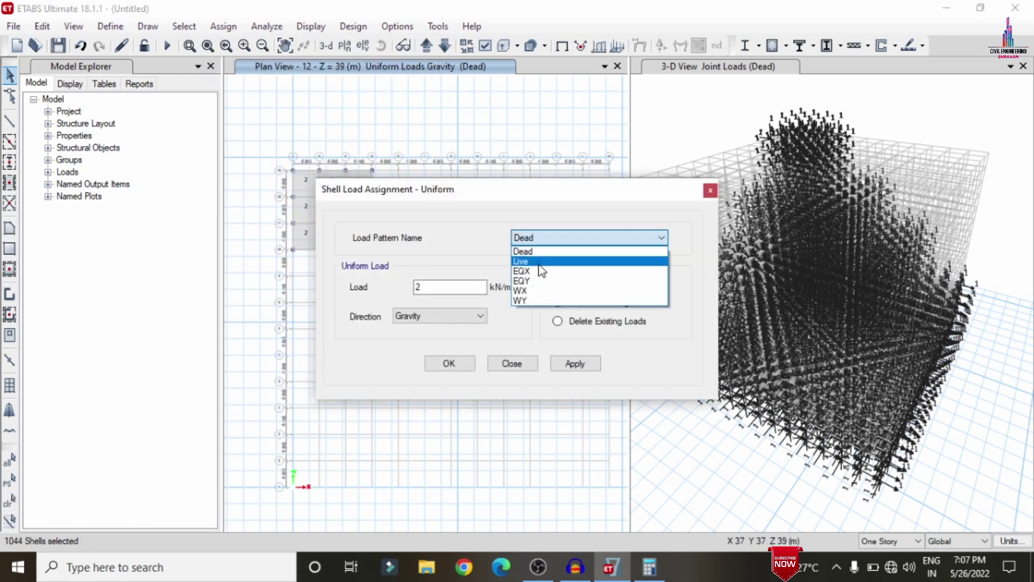
click(533, 261)
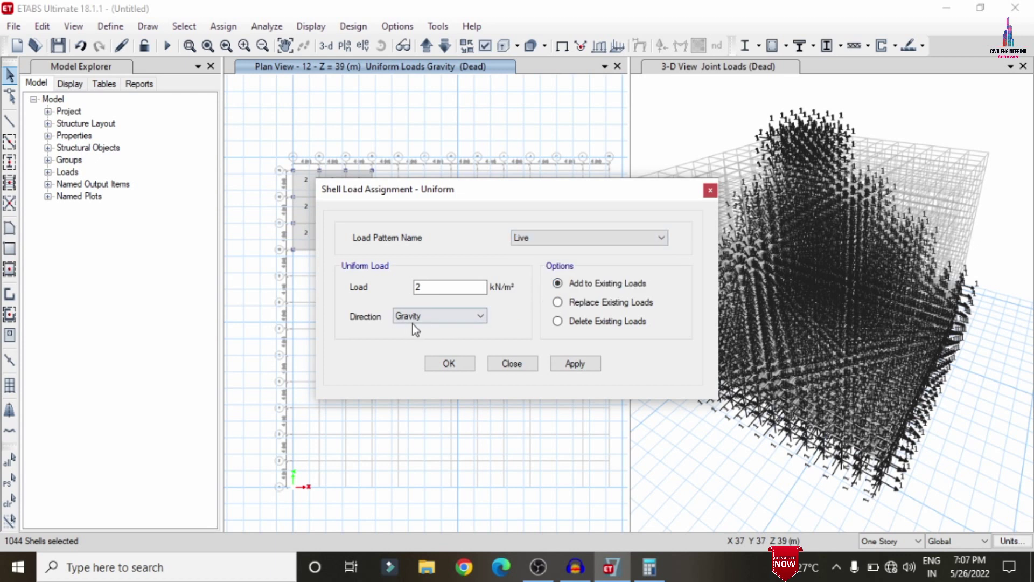
key(shift+Tab)
text(3.)
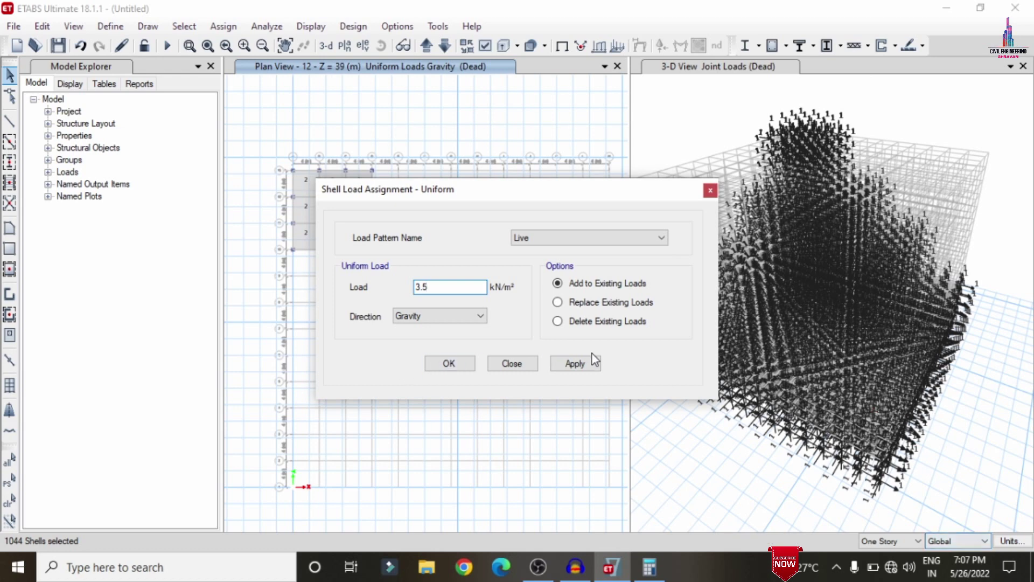
click(581, 365)
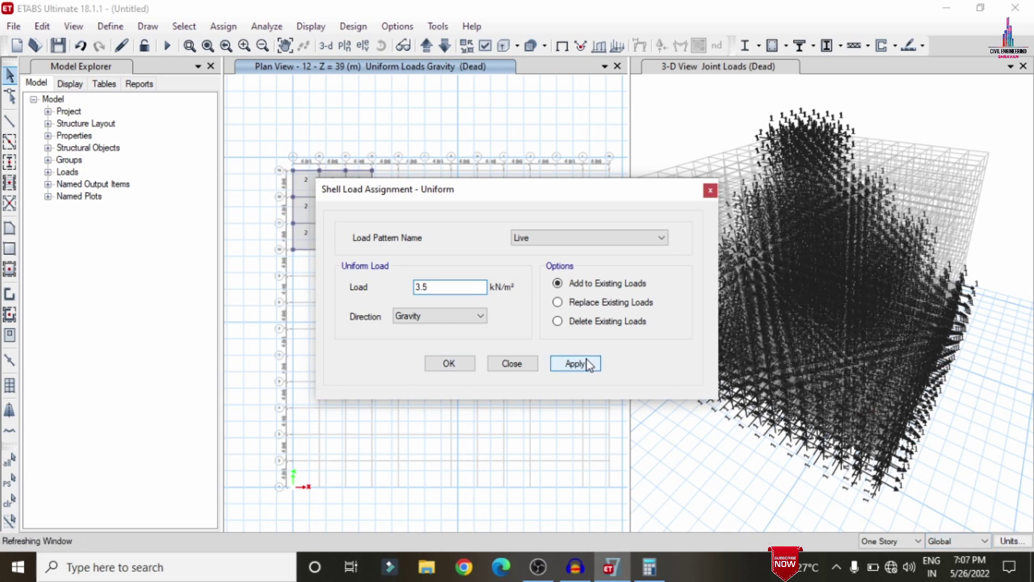
click(455, 362)
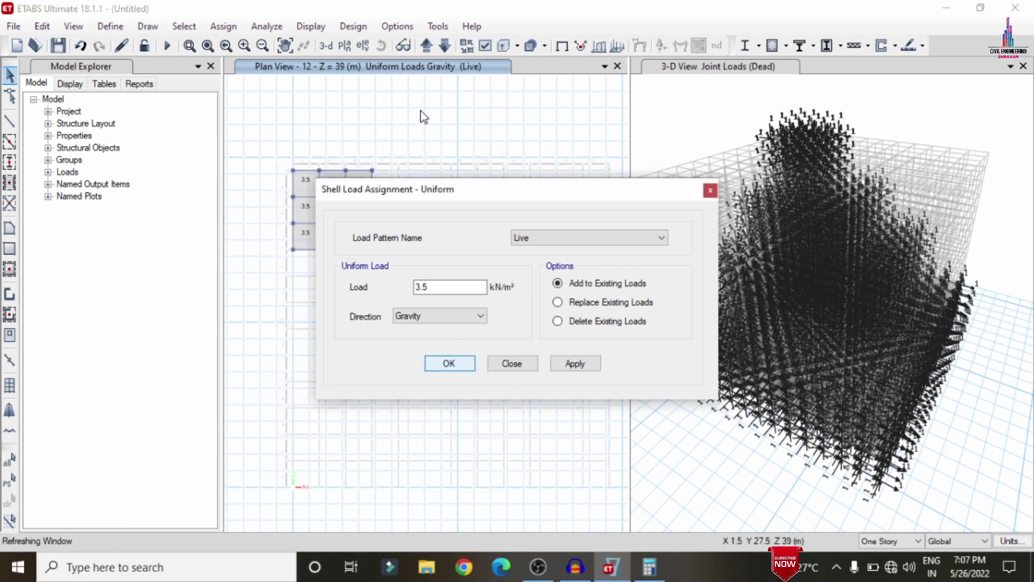
Add the default design load combinations for Concrete Frame Design only, leaving out Composite Beam Design.
click(110, 26)
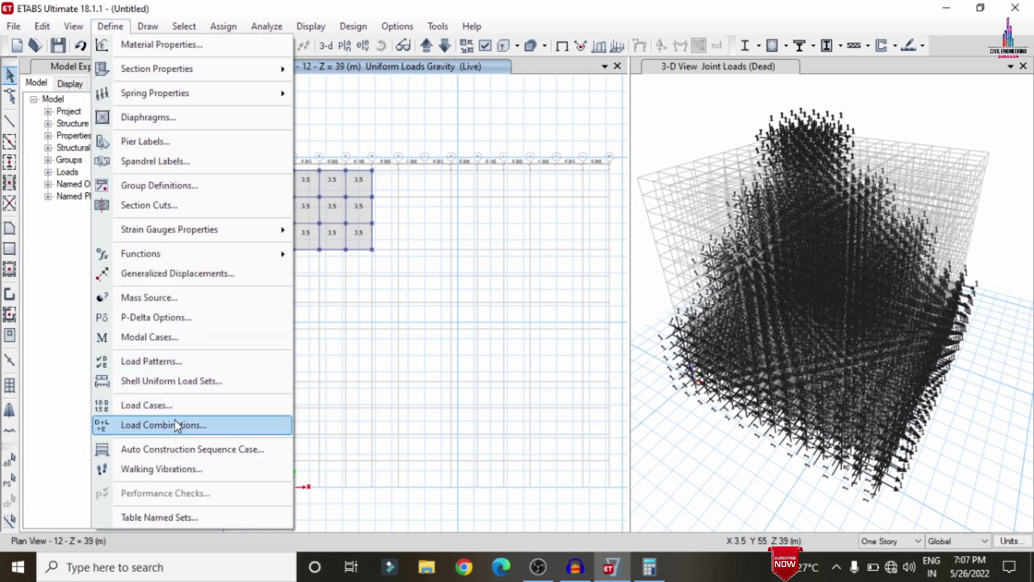
click(178, 428)
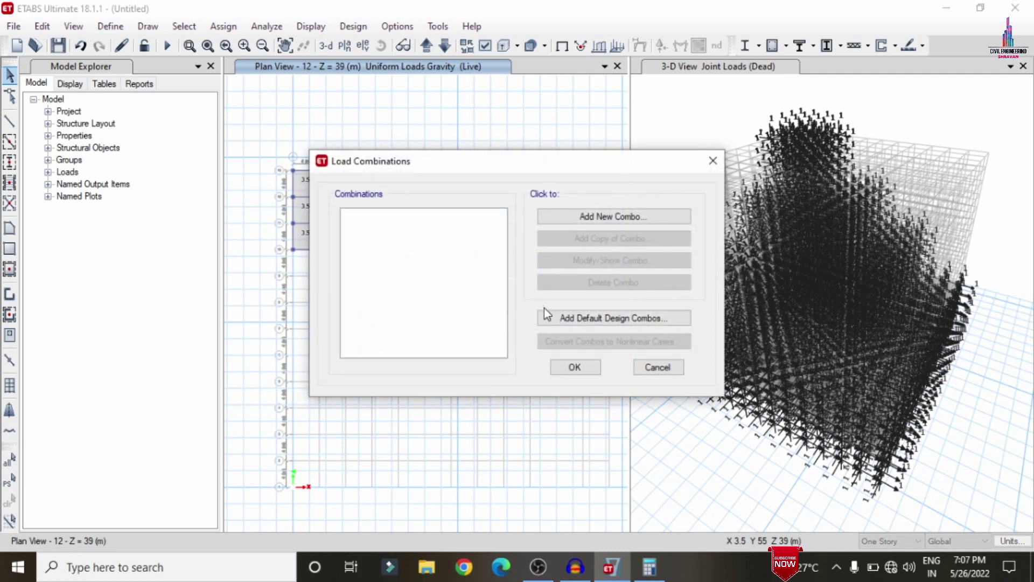
click(598, 320)
click(461, 243)
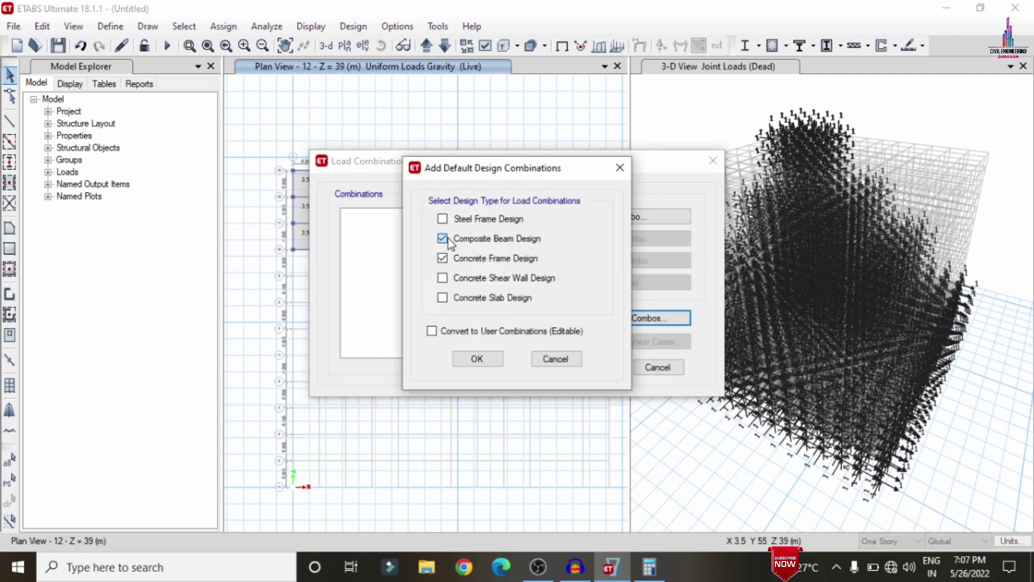
click(443, 238)
click(477, 358)
drag(502, 246, 525, 366)
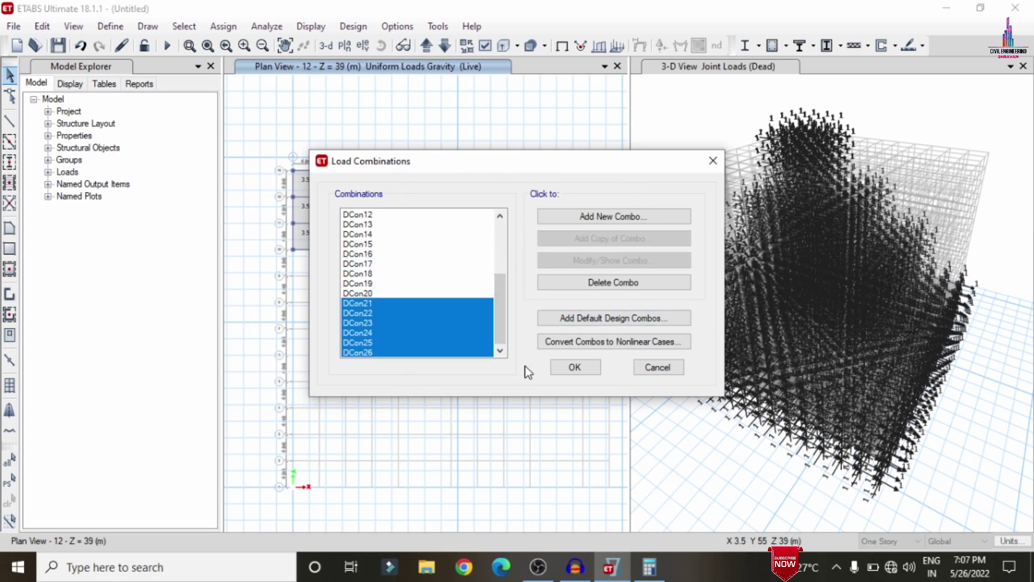
click(572, 370)
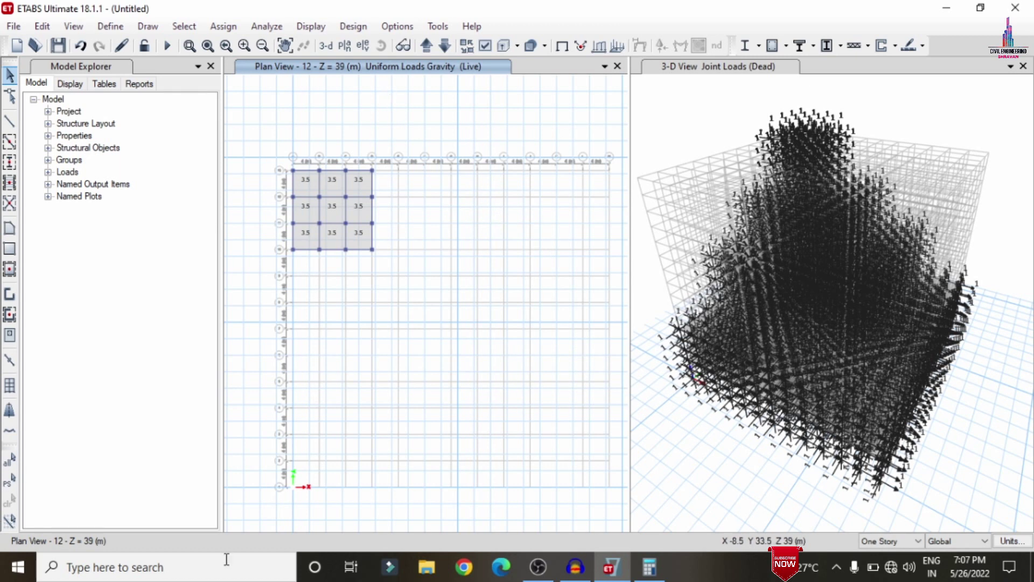
Show the Base plan, select all its joints and assign fixed restraints in all translations and rotations.
click(349, 48)
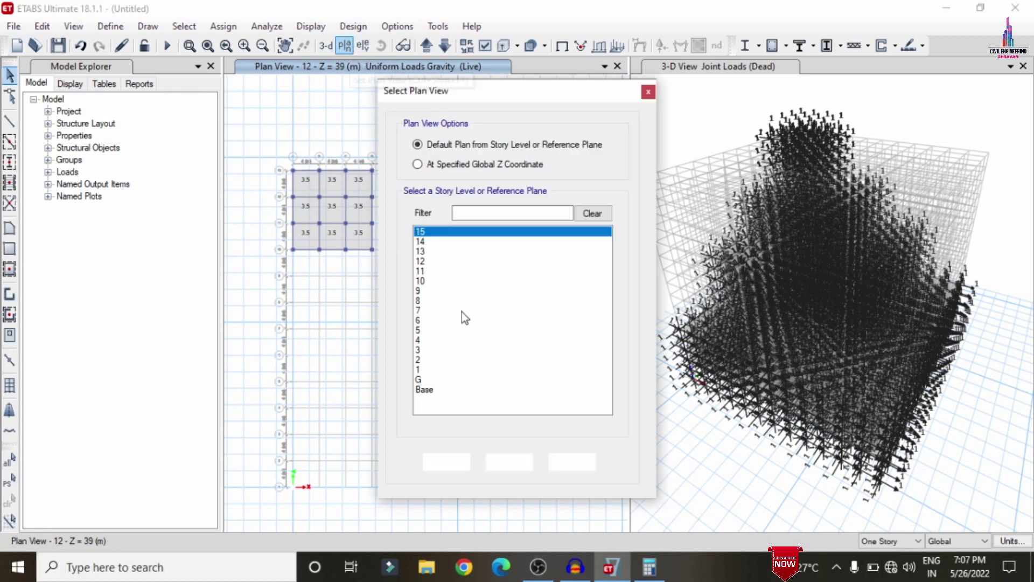
click(431, 388)
click(569, 463)
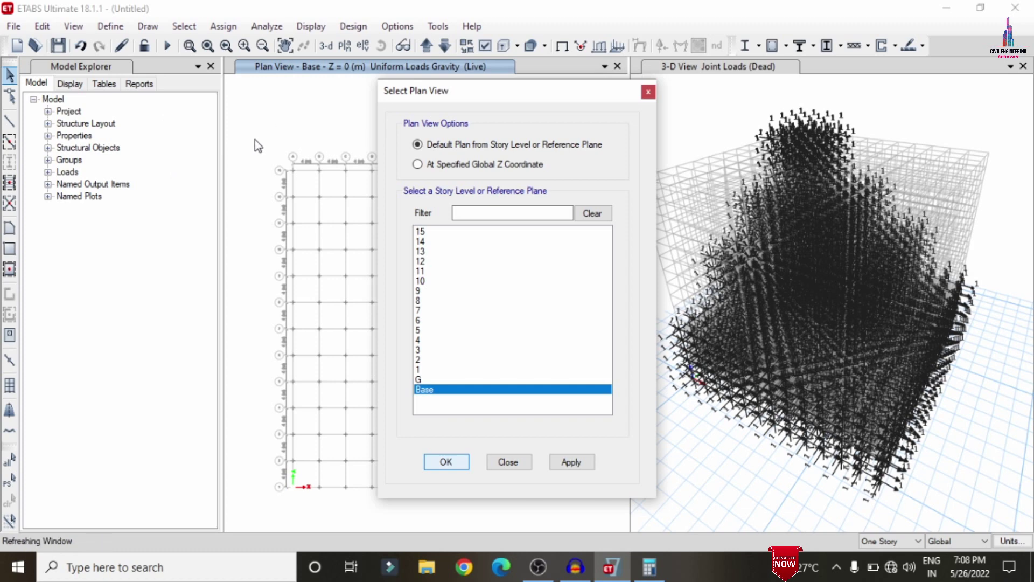
drag(260, 147, 618, 510)
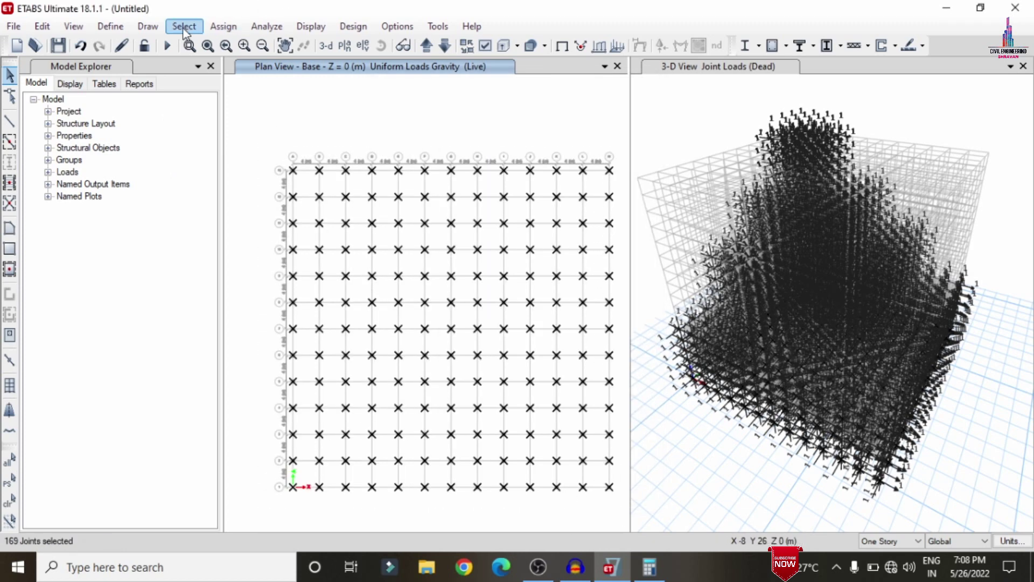
click(215, 30)
mouse_move(266, 44)
click(541, 46)
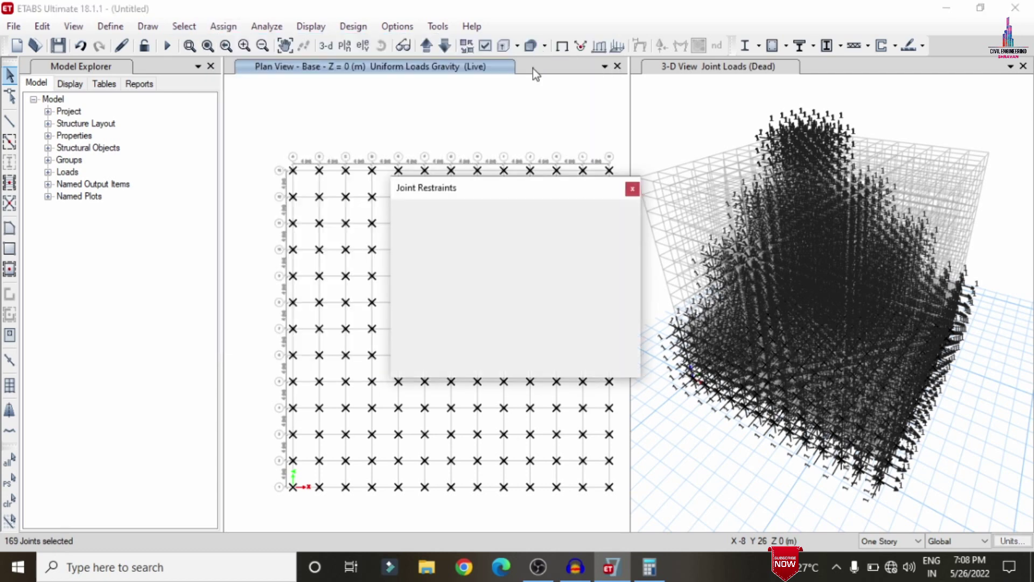
click(461, 328)
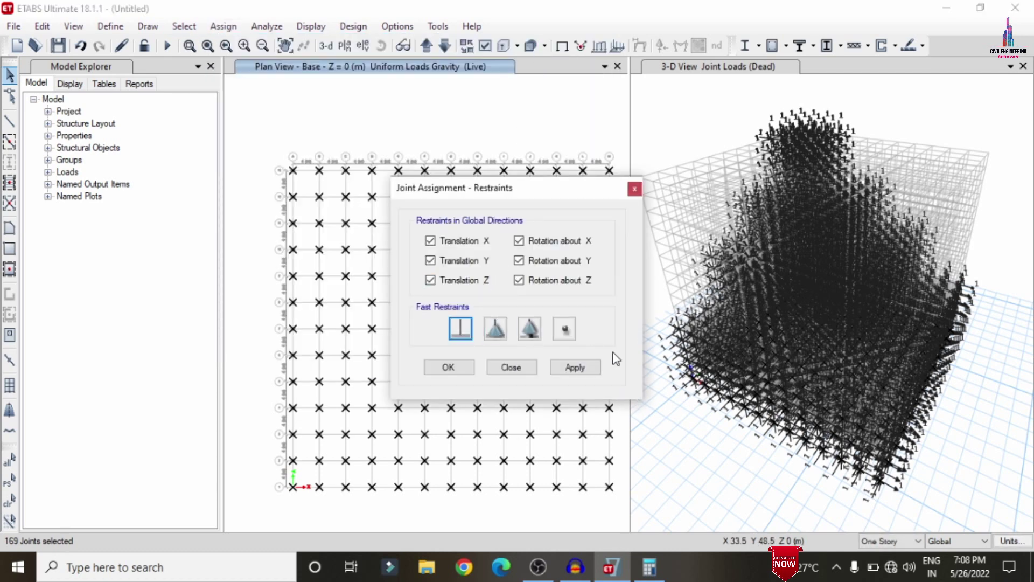
click(579, 369)
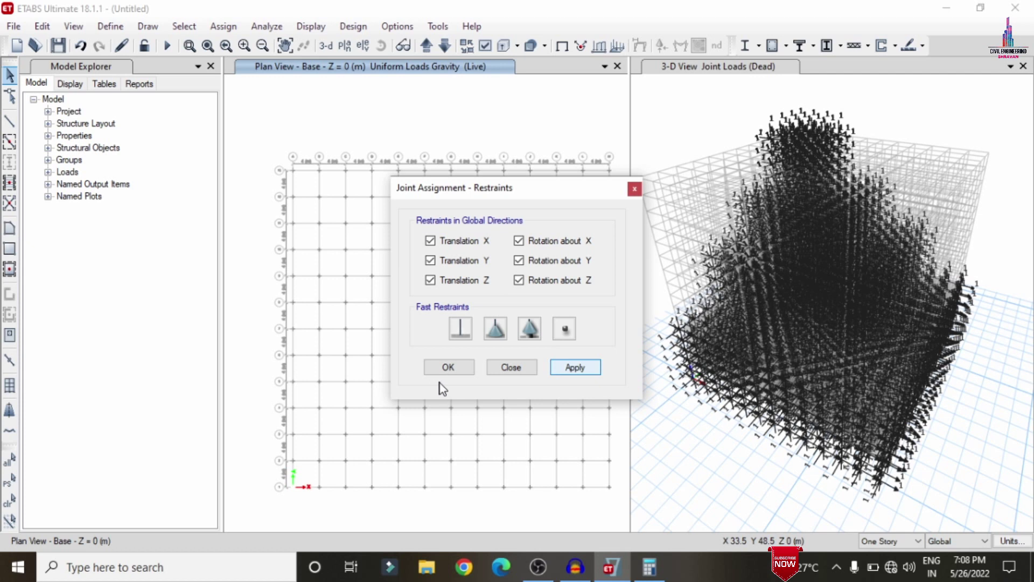
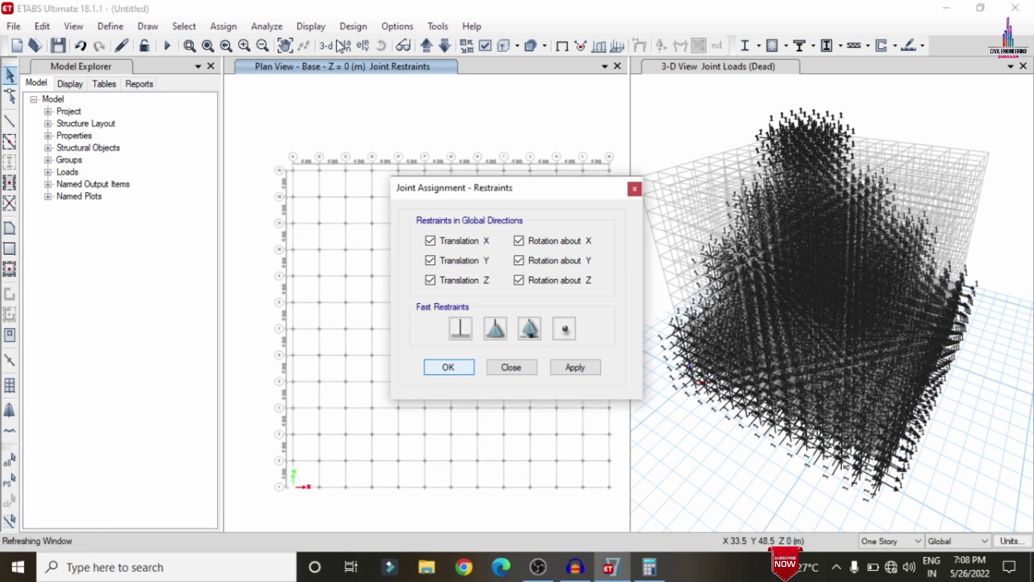
Check the model for joints/joints, joints/frames and joints/shells within a 1 mm length tolerance.
click(275, 27)
click(302, 43)
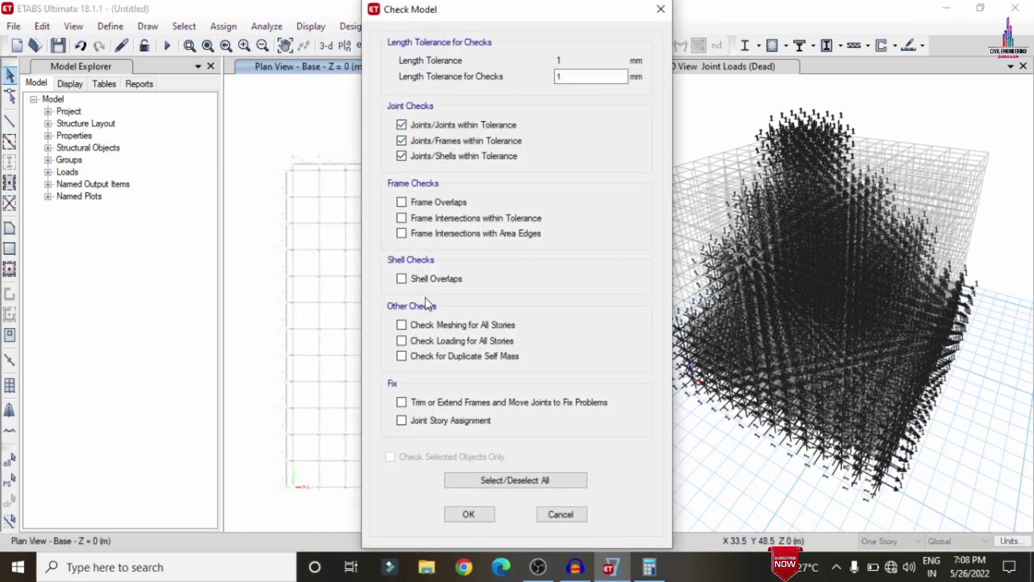
click(473, 511)
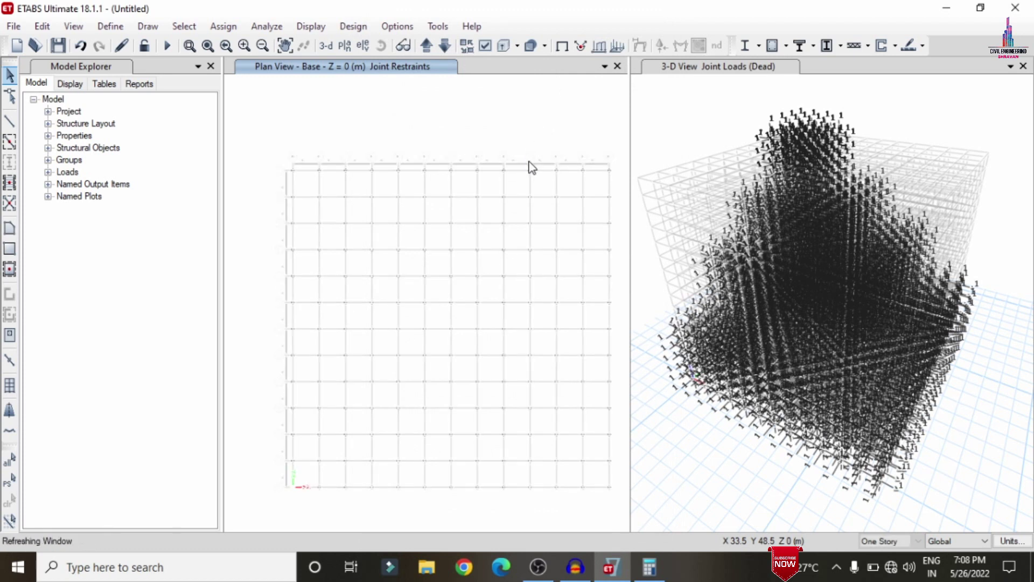
Start the analysis with the Dead, Live, Modal, EQX, EQY, WX and WY load cases set to run.
click(270, 27)
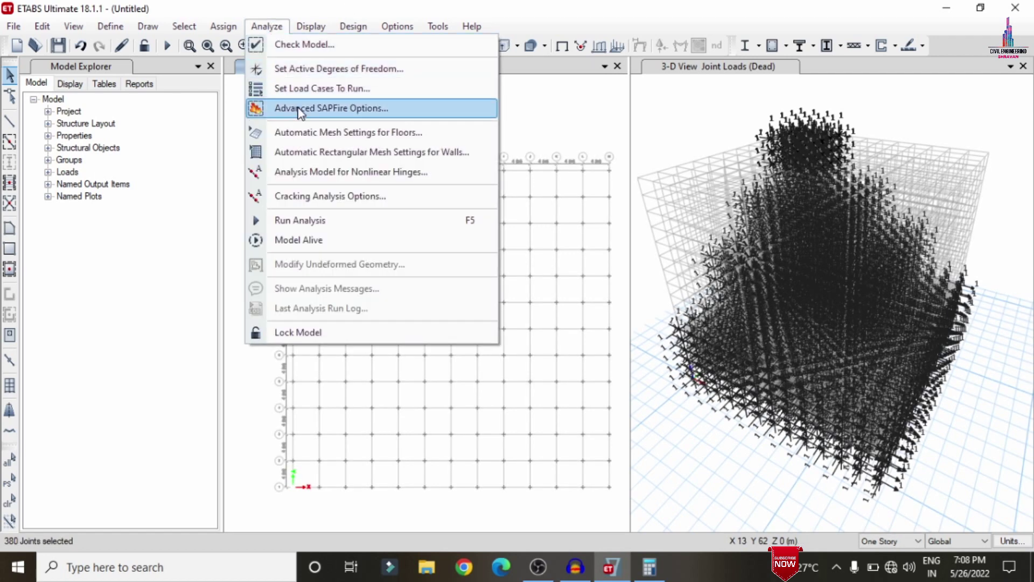
click(318, 90)
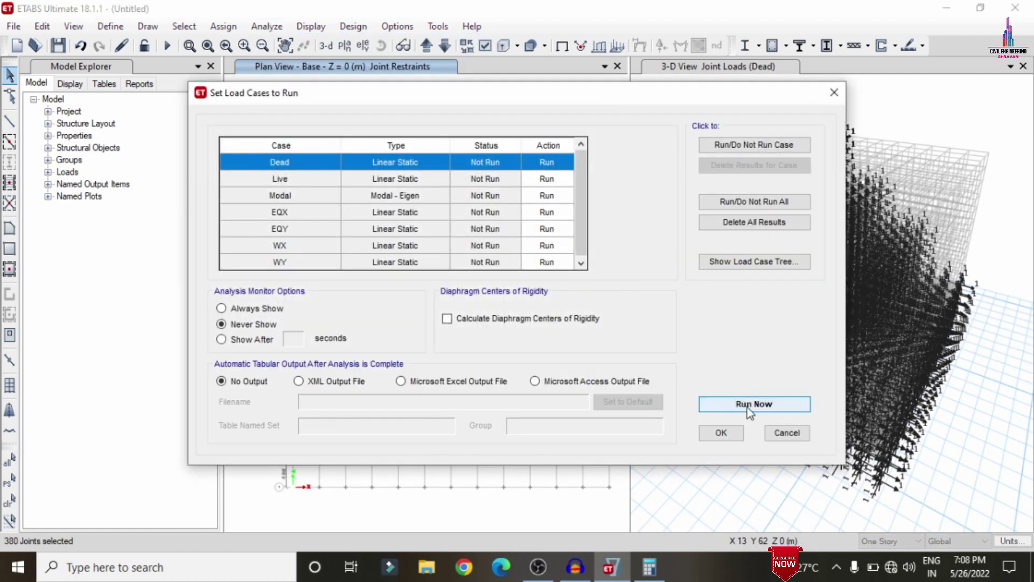
click(749, 406)
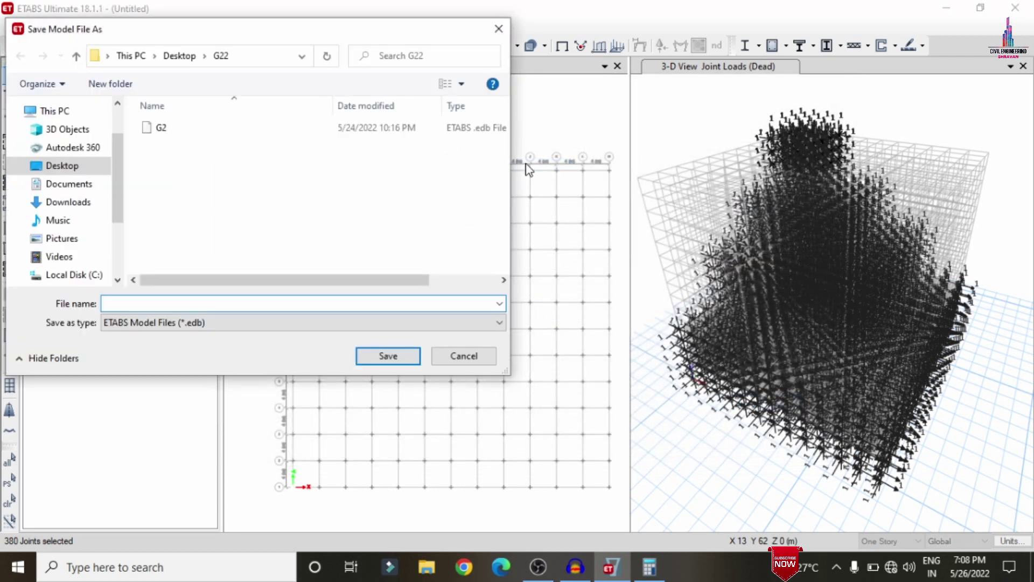
Create a new folder named G+15 on the Desktop for the model file.
click(62, 165)
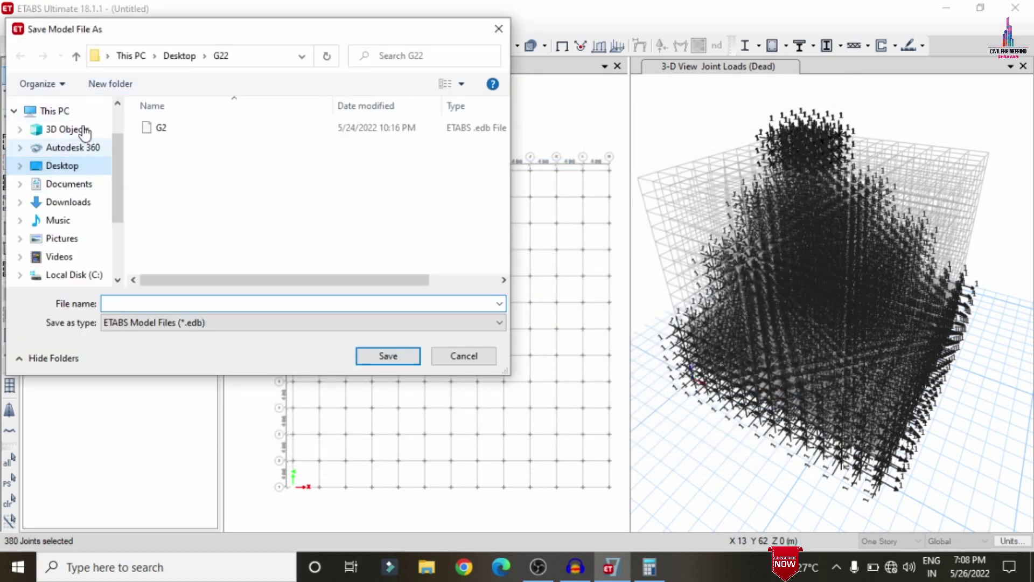
click(110, 85)
text(G)
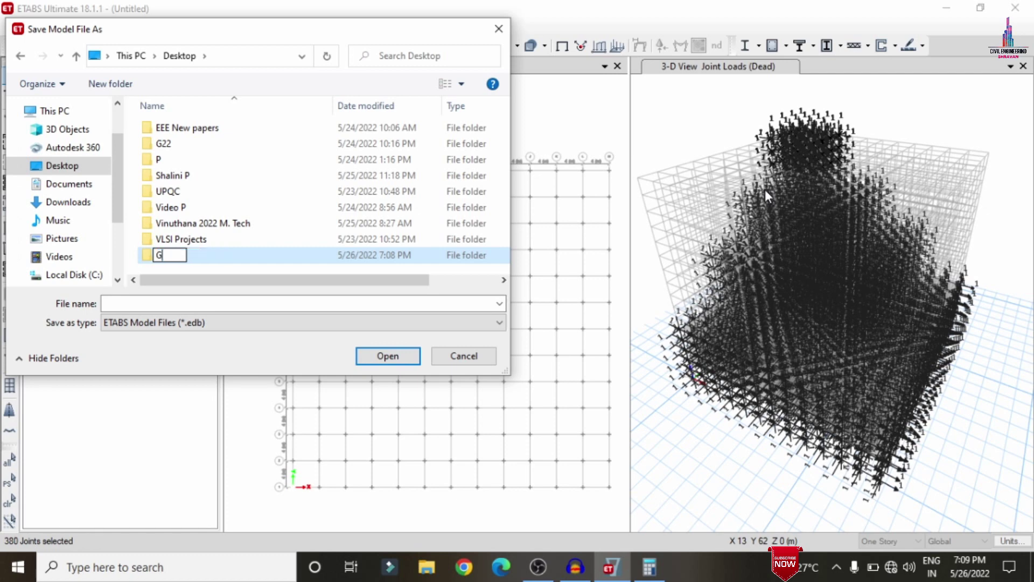
text(+15)
key(Return)
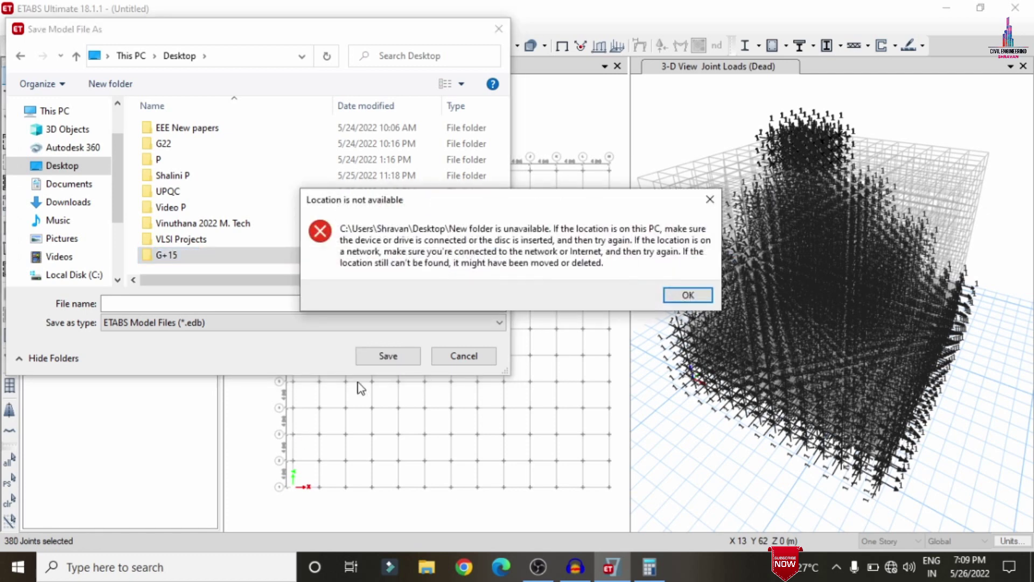
click(687, 294)
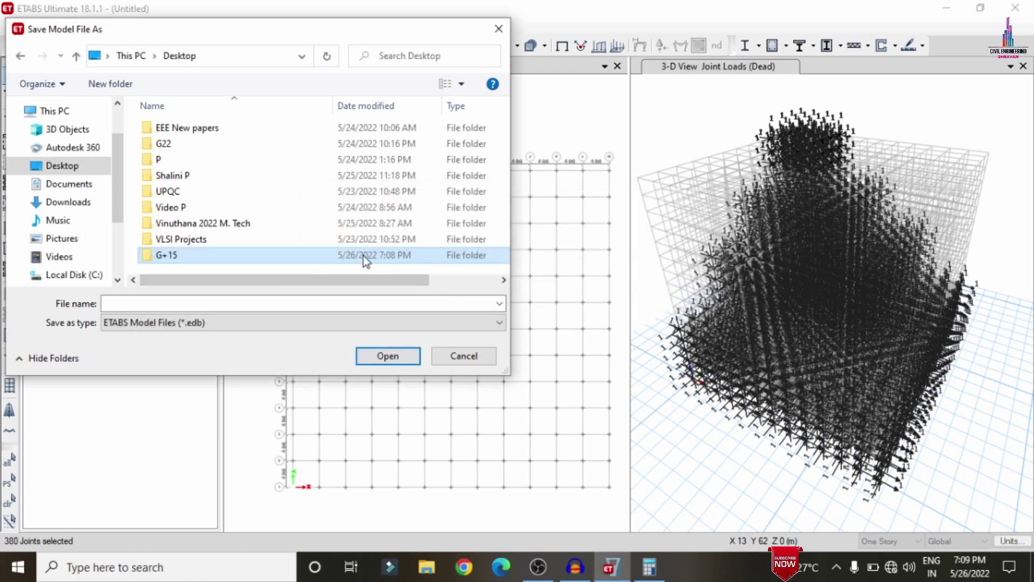
Save the model as G in the G+15 folder and run the analysis.
double_click(363, 255)
click(254, 303)
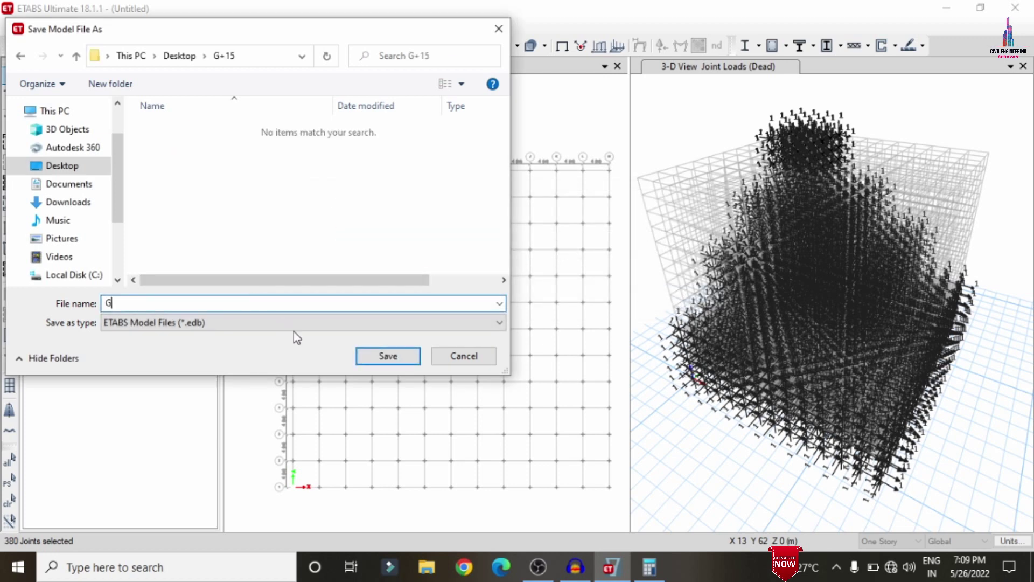
click(398, 358)
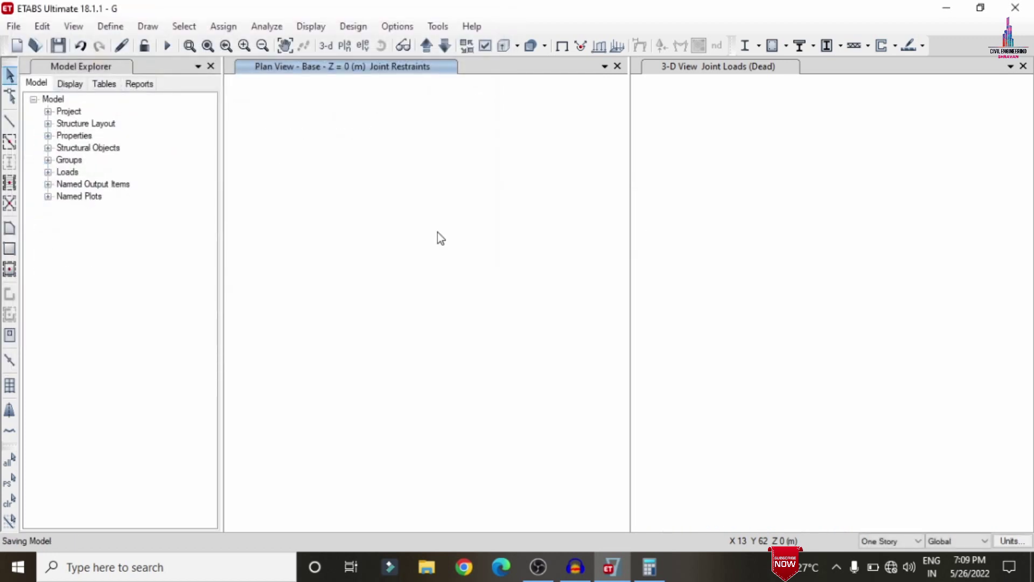
key(F5)
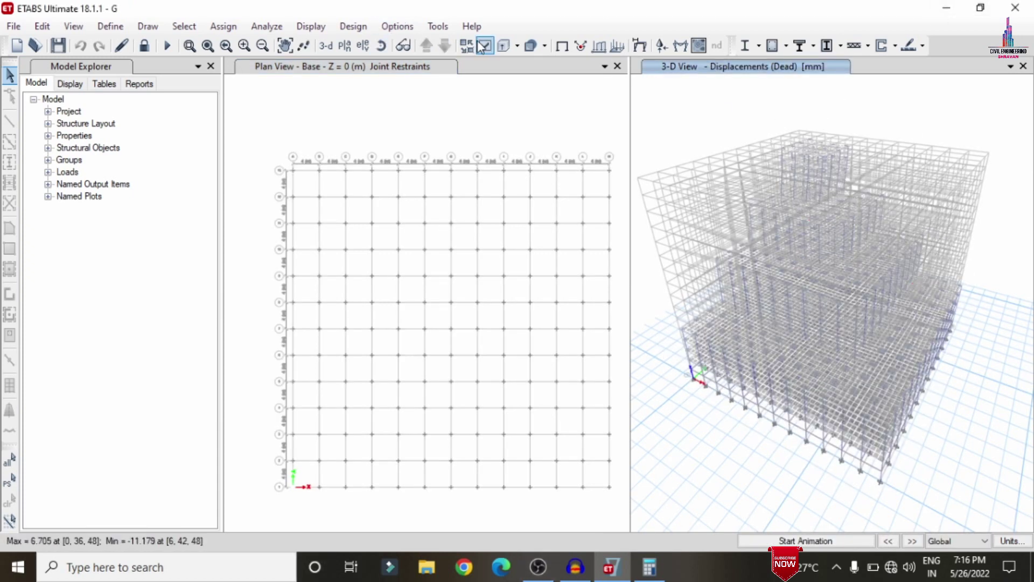
Display the filled Shear 2-2 force diagram of the frames for the Dead case with automatic scaling in the 3-D view.
click(326, 29)
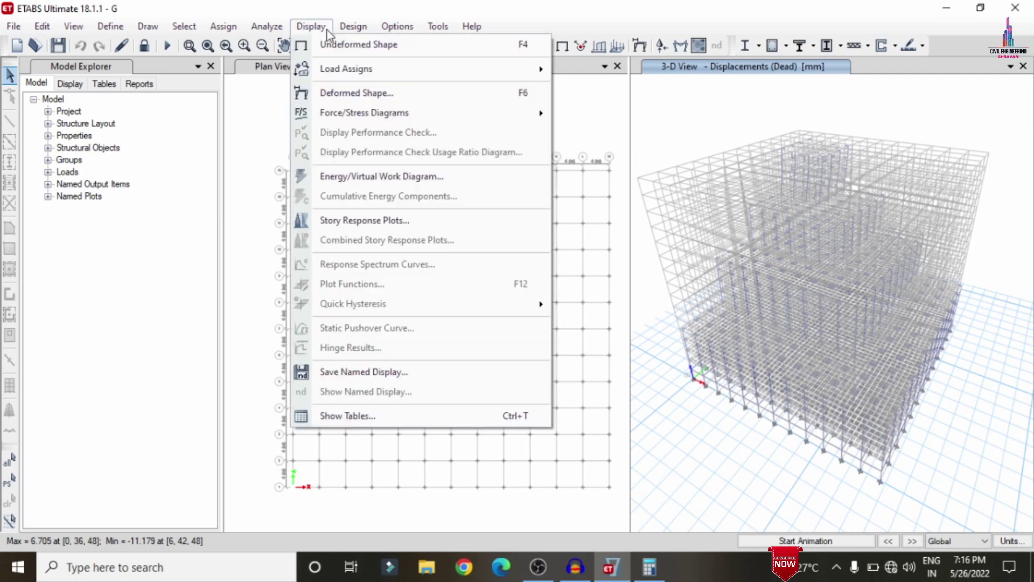
mouse_move(392, 121)
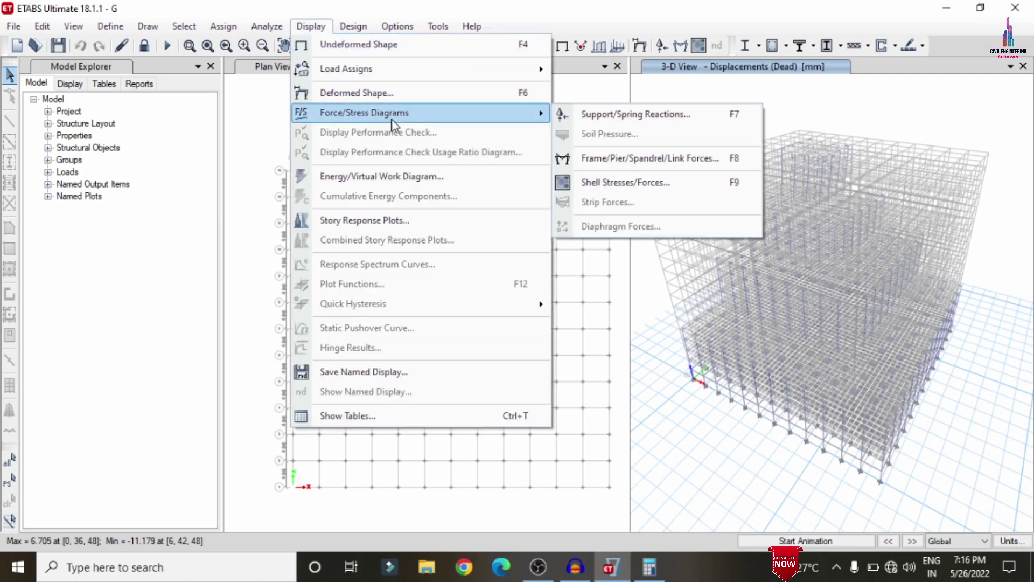
click(631, 160)
click(424, 221)
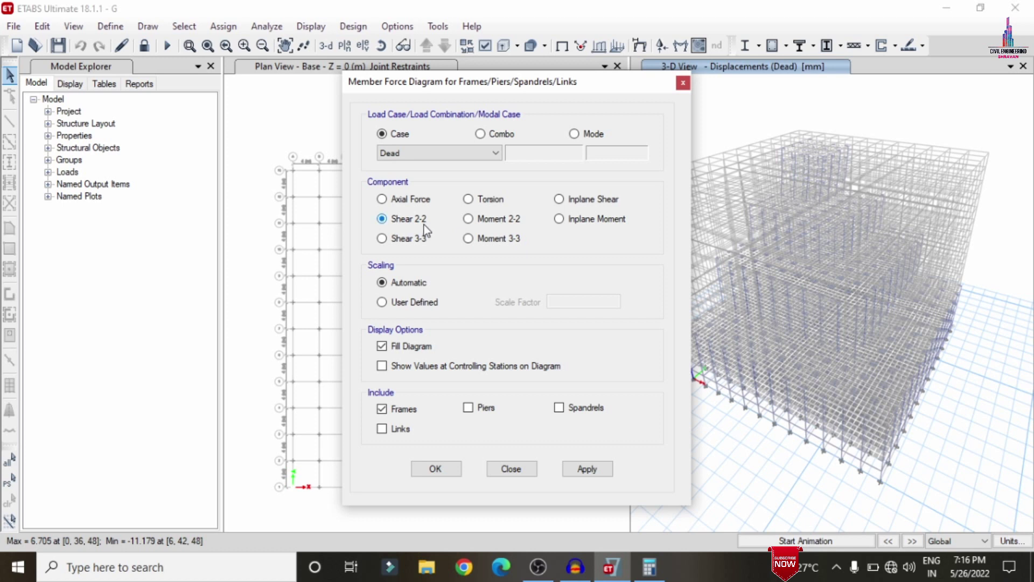
click(588, 473)
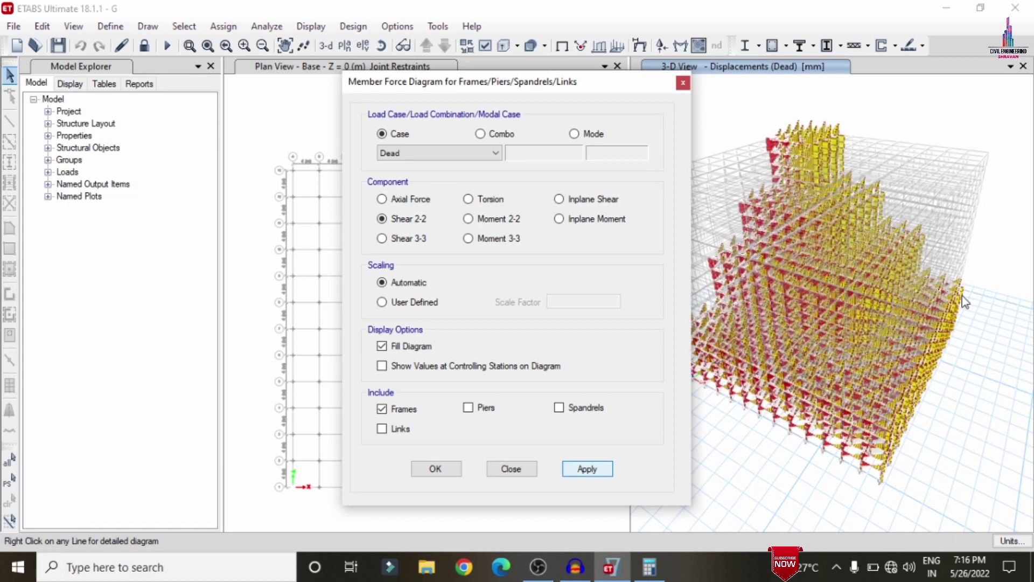
Display the filled Moment 3-3 diagram of the frames for the Dead case in the 3-D view.
click(468, 238)
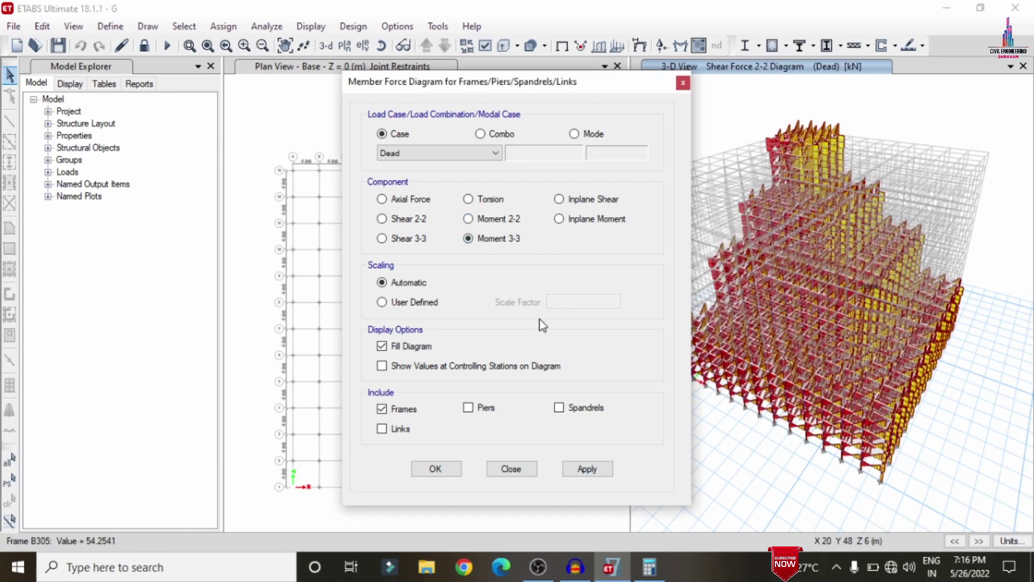
click(587, 468)
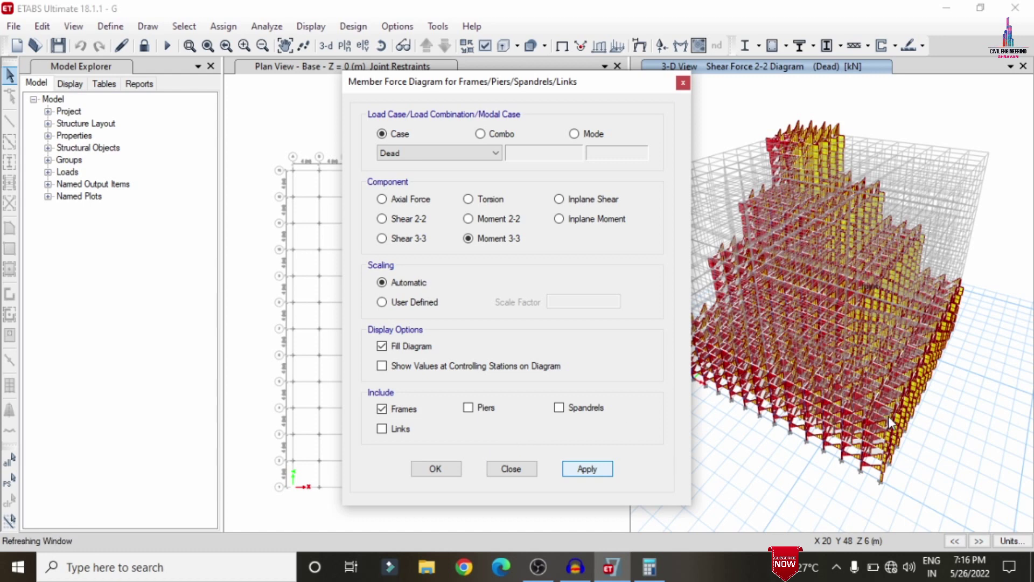
click(925, 234)
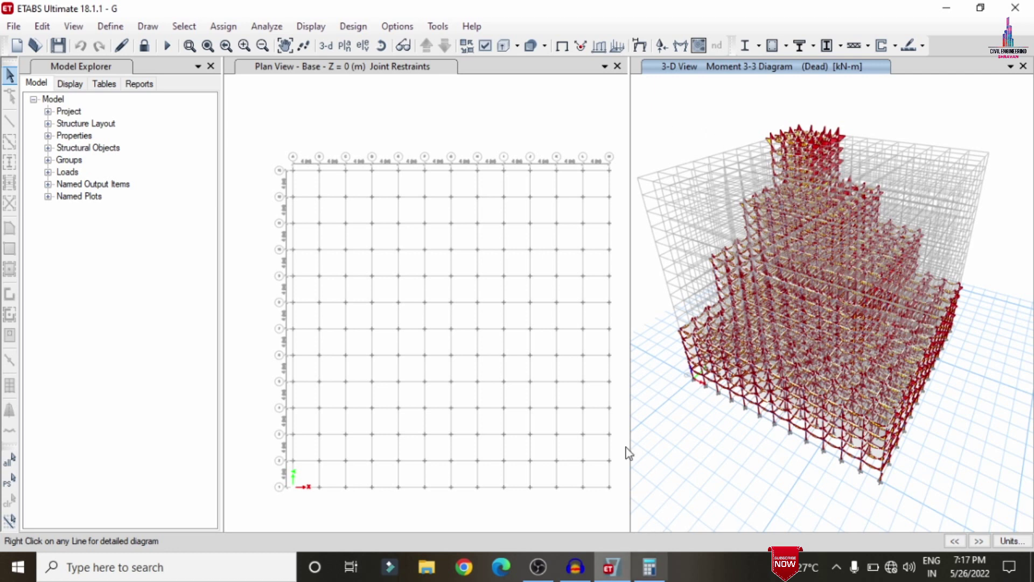
Unlock the model, discarding the analysis results, and add layer A design strips along the X grid direction on story 15 with automatic width.
click(145, 46)
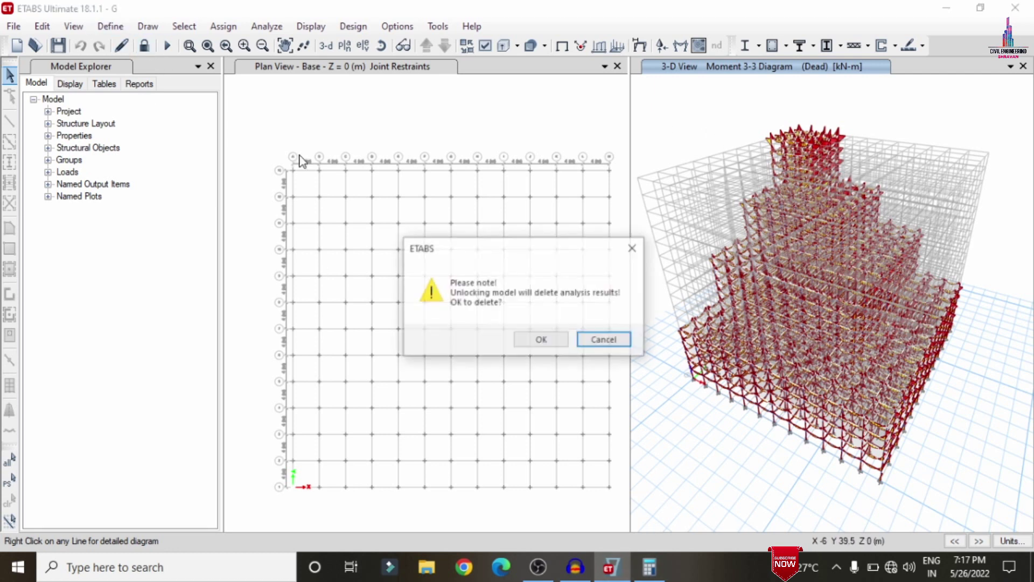
click(540, 338)
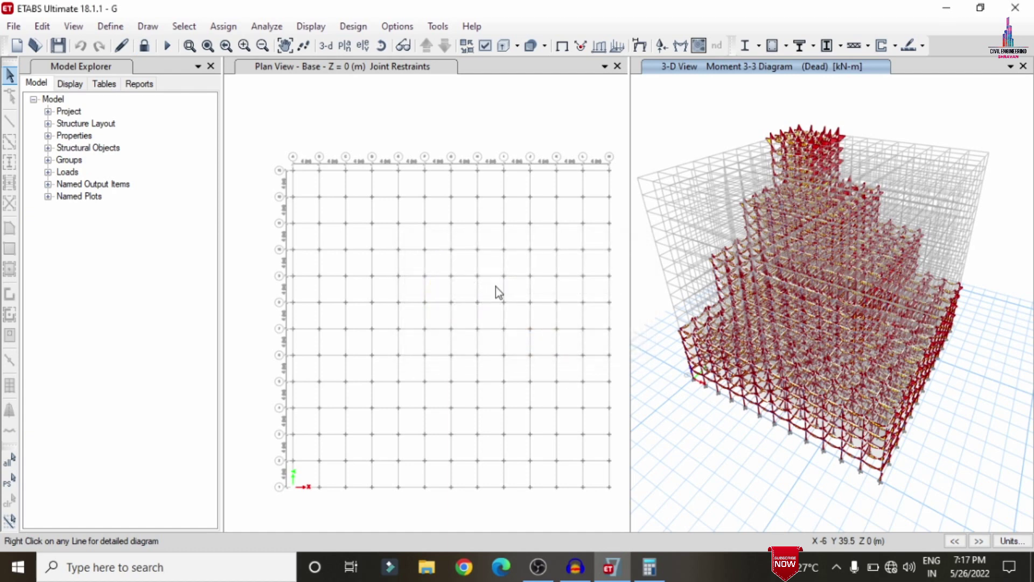
click(43, 27)
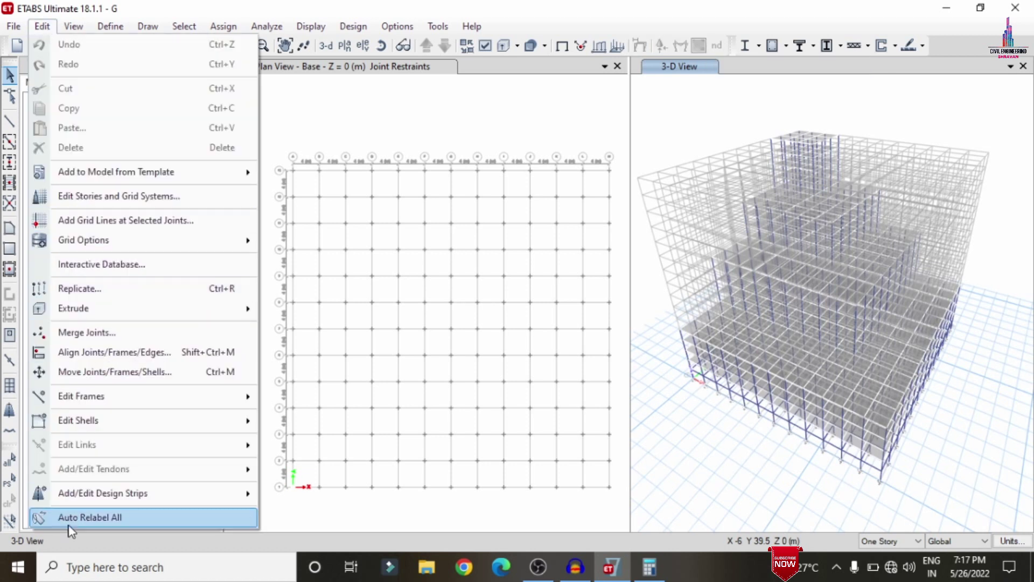
mouse_move(81, 493)
click(304, 493)
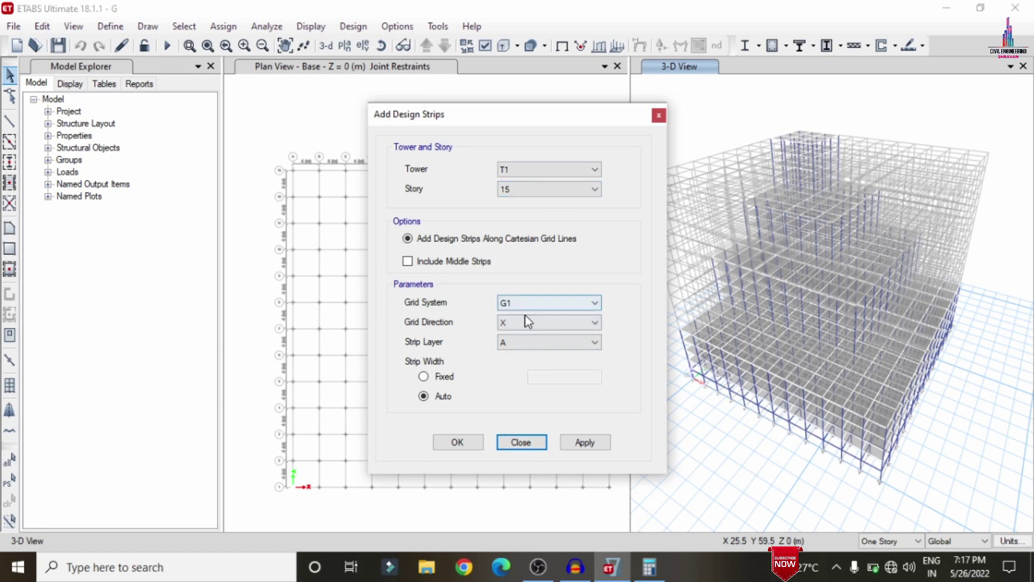
click(592, 444)
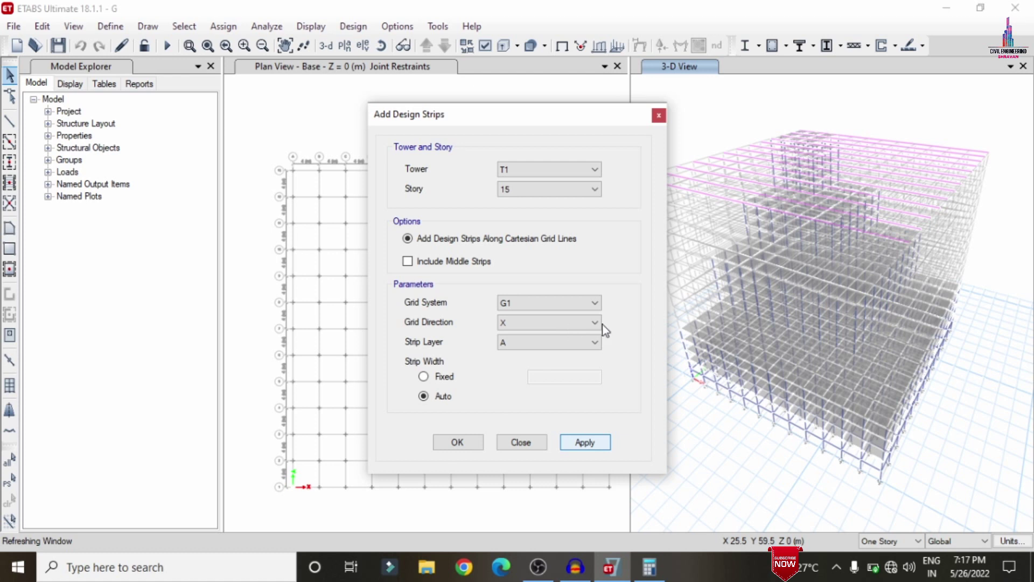
Add layer B design strips along the Y grid direction on story 15 with automatic width.
click(566, 329)
click(509, 346)
click(510, 346)
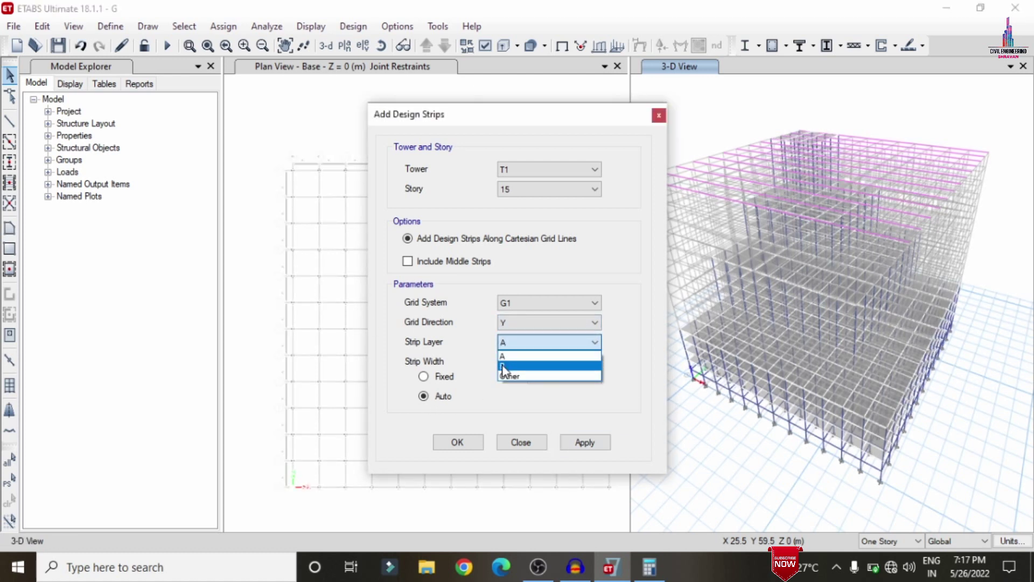
click(503, 366)
click(588, 444)
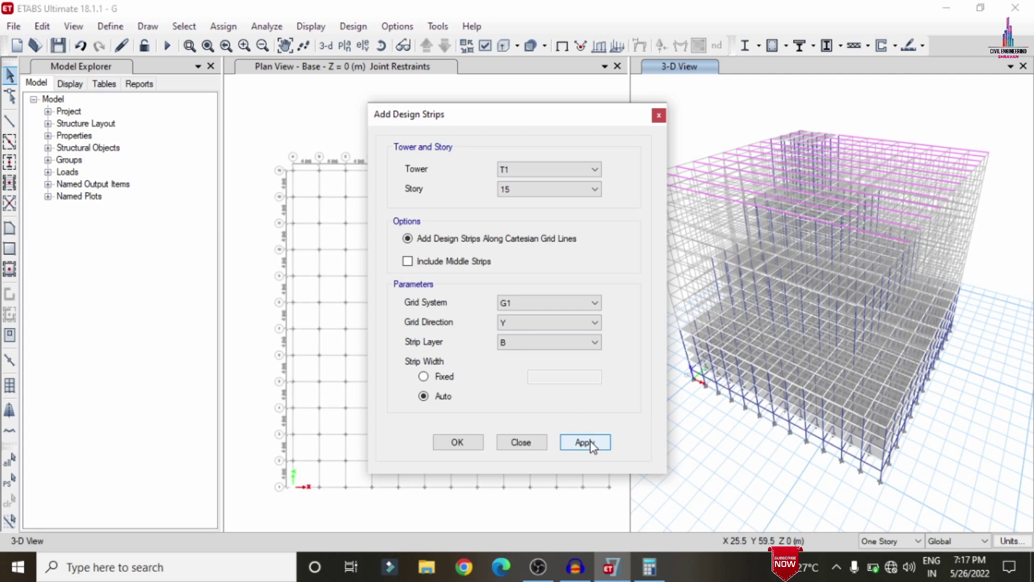
click(592, 444)
Add layer A design strips along the X grid direction on story 10 with automatic width.
click(595, 191)
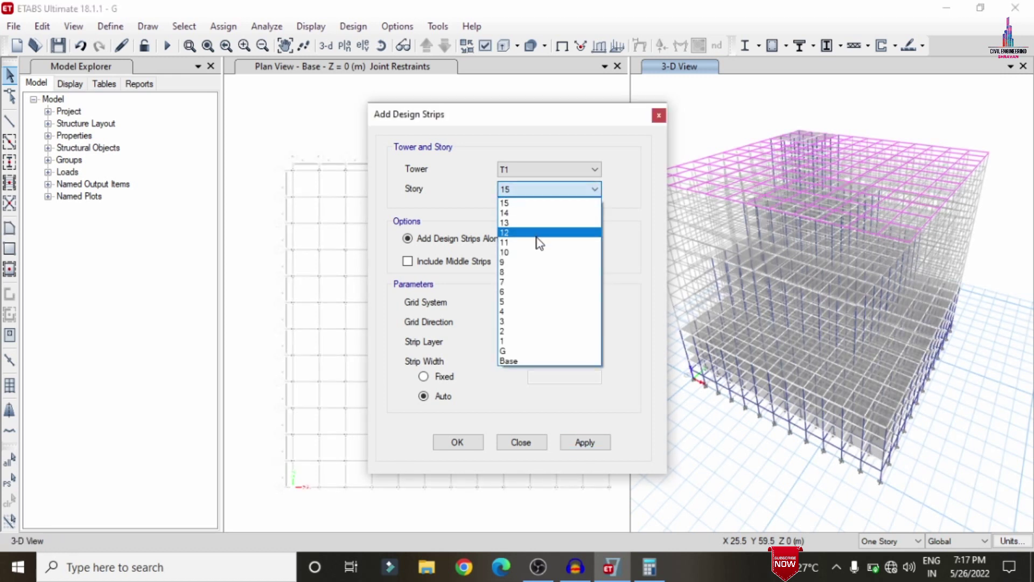
click(532, 253)
click(504, 324)
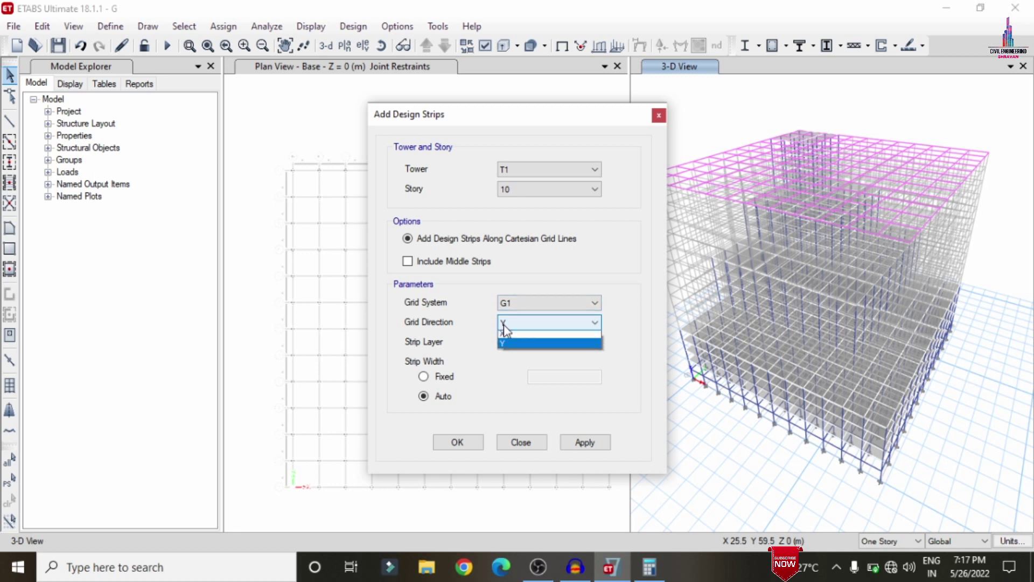
click(509, 337)
click(519, 343)
click(513, 364)
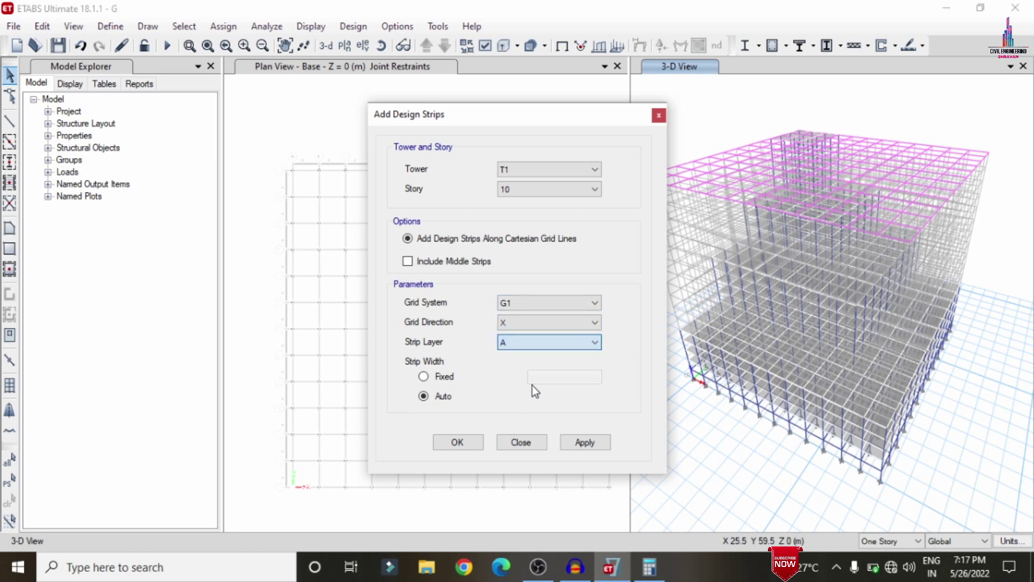
click(581, 441)
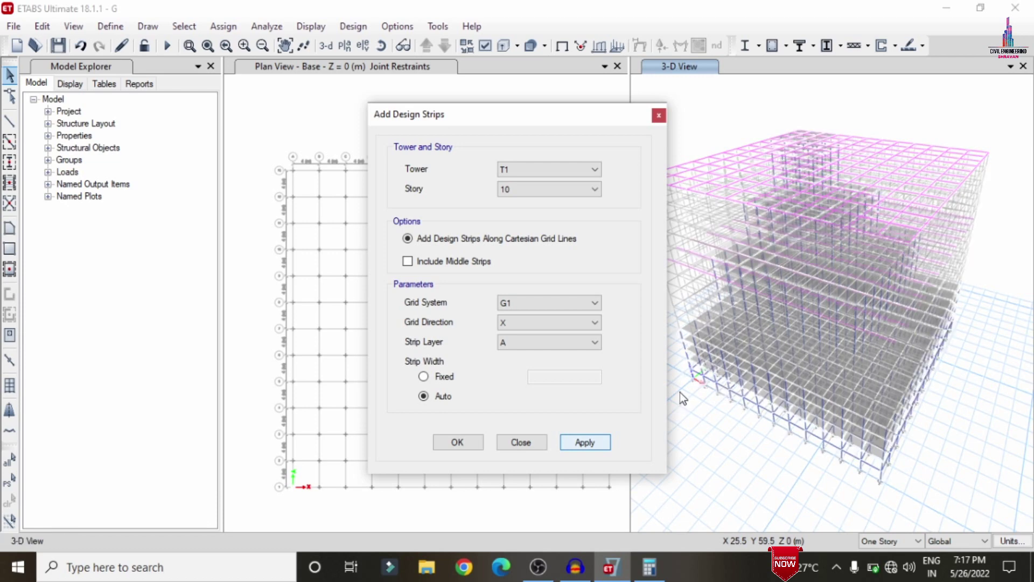
Add layer B design strips along the Y grid direction on story 10 with automatic width.
click(593, 323)
click(540, 348)
click(539, 344)
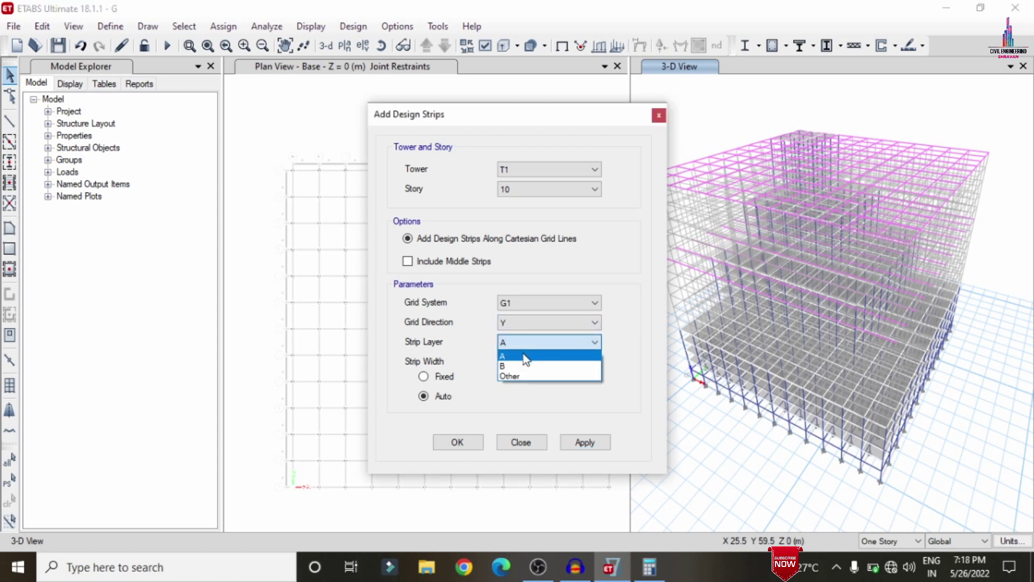
click(507, 367)
click(580, 441)
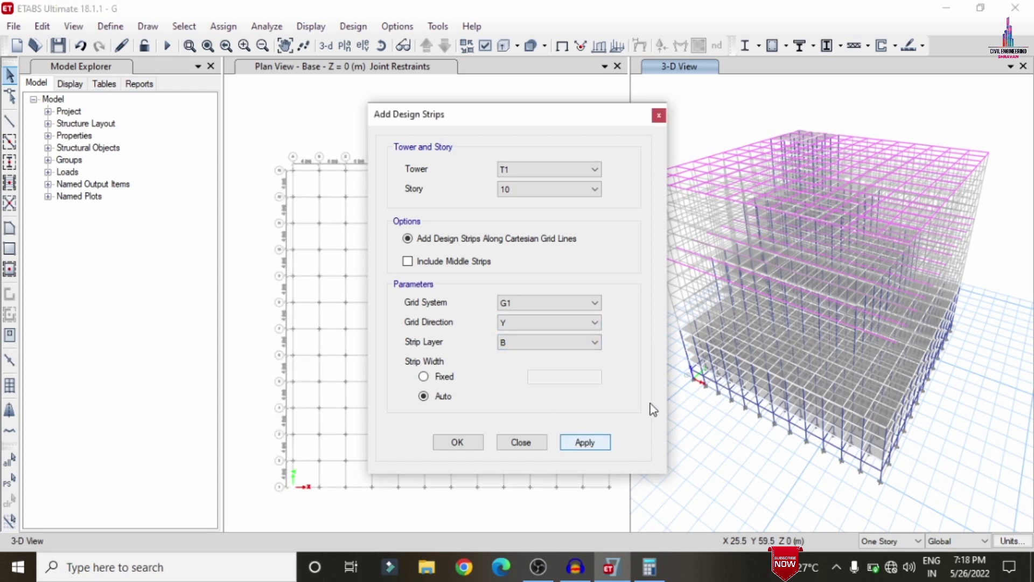
Add layer A design strips along the X grid direction on story 5 with automatic width.
click(593, 190)
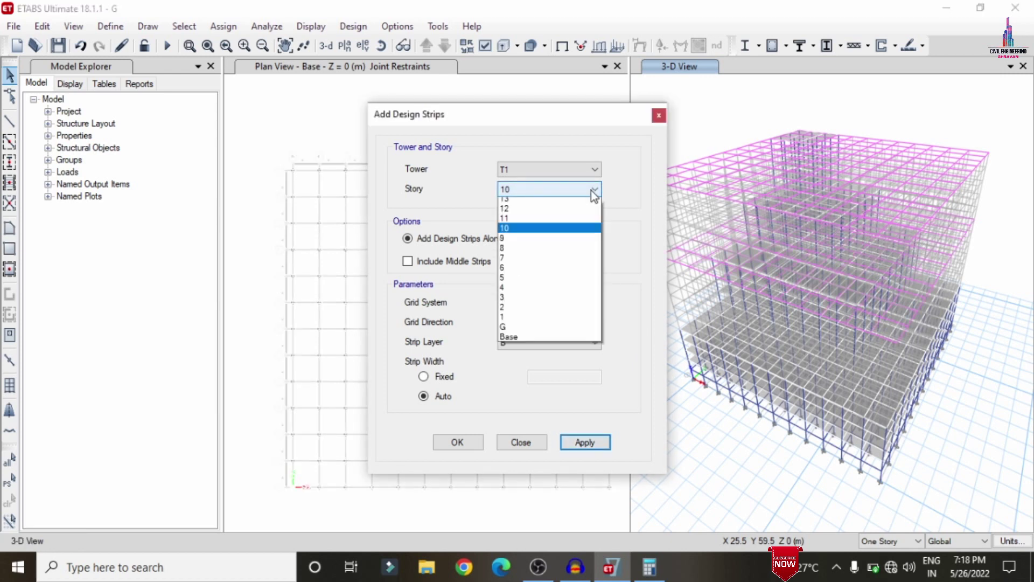
click(519, 303)
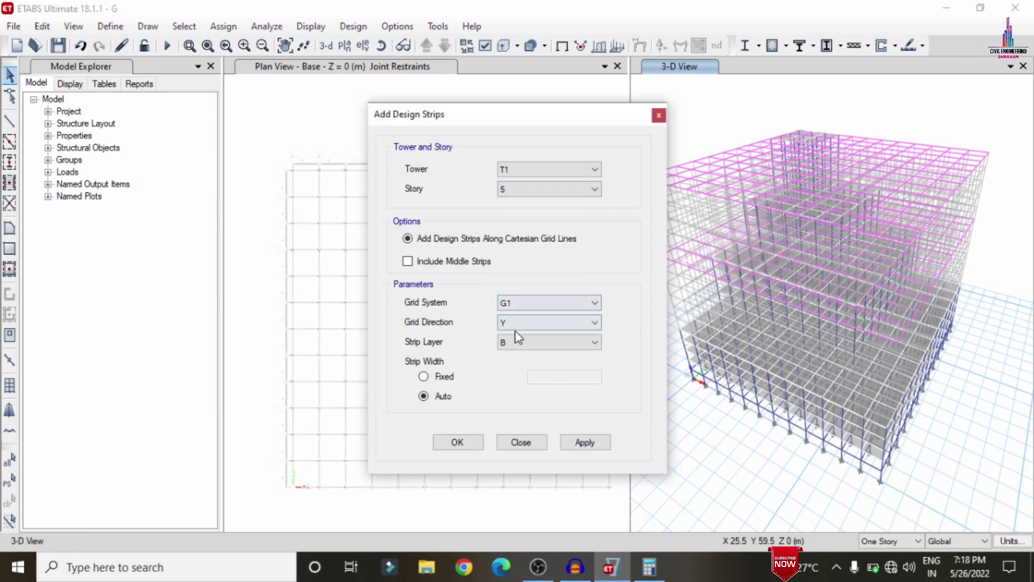
click(515, 324)
click(510, 333)
click(510, 342)
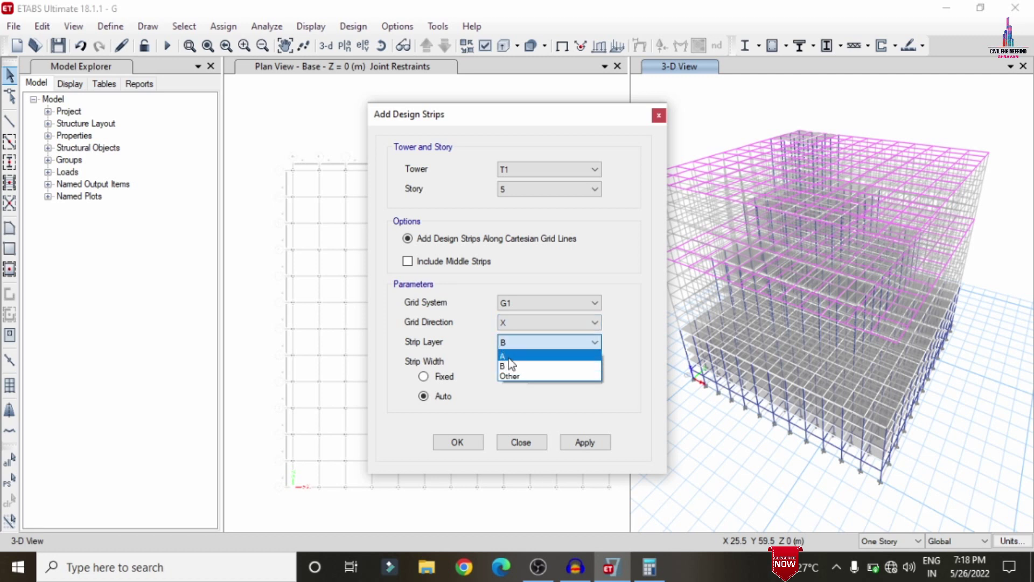
click(509, 360)
click(581, 443)
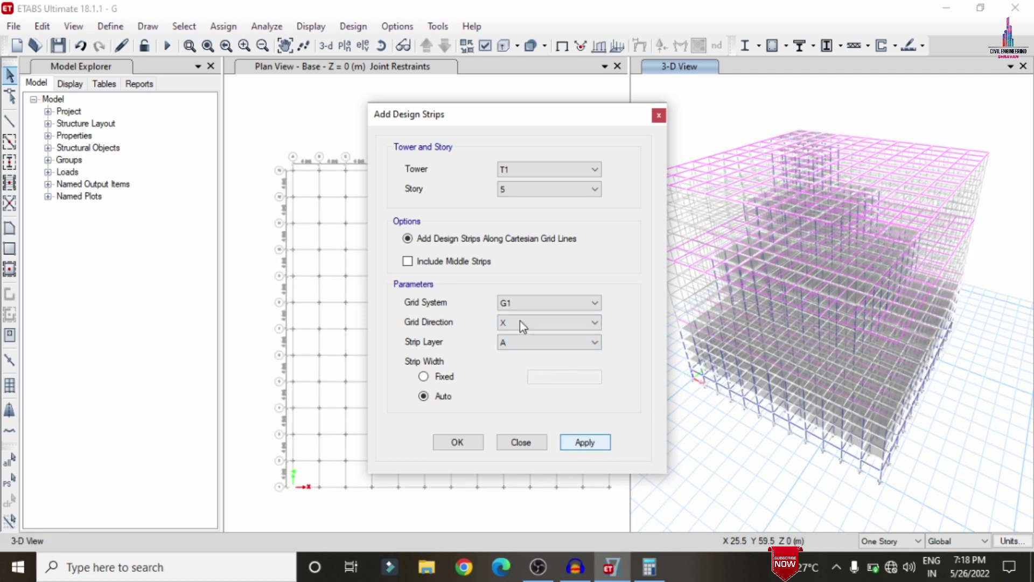
Add layer B design strips along the Y grid direction on story 5 and finish adding design strips.
click(593, 325)
click(558, 348)
click(558, 342)
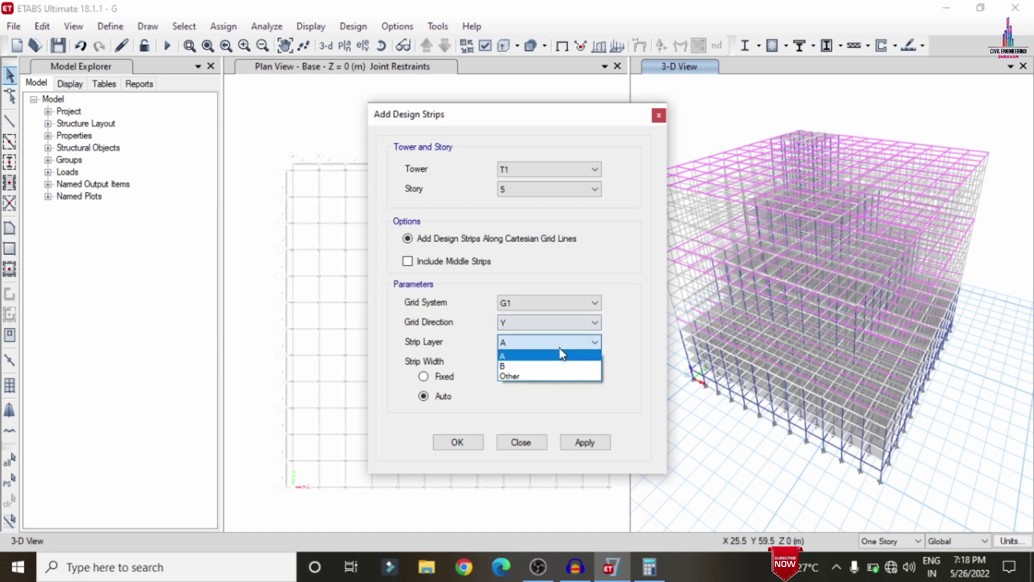
click(547, 363)
click(588, 442)
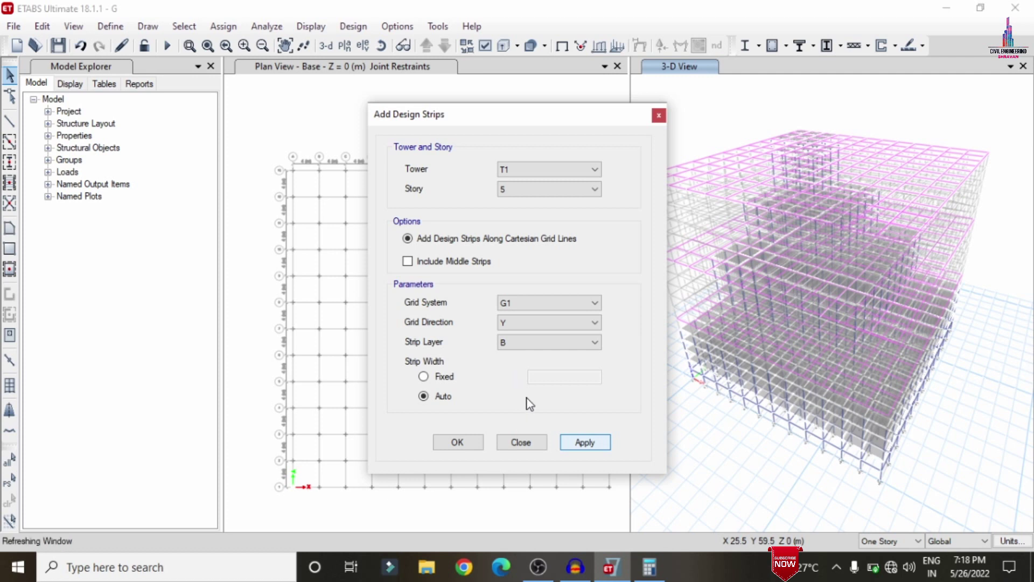
click(457, 443)
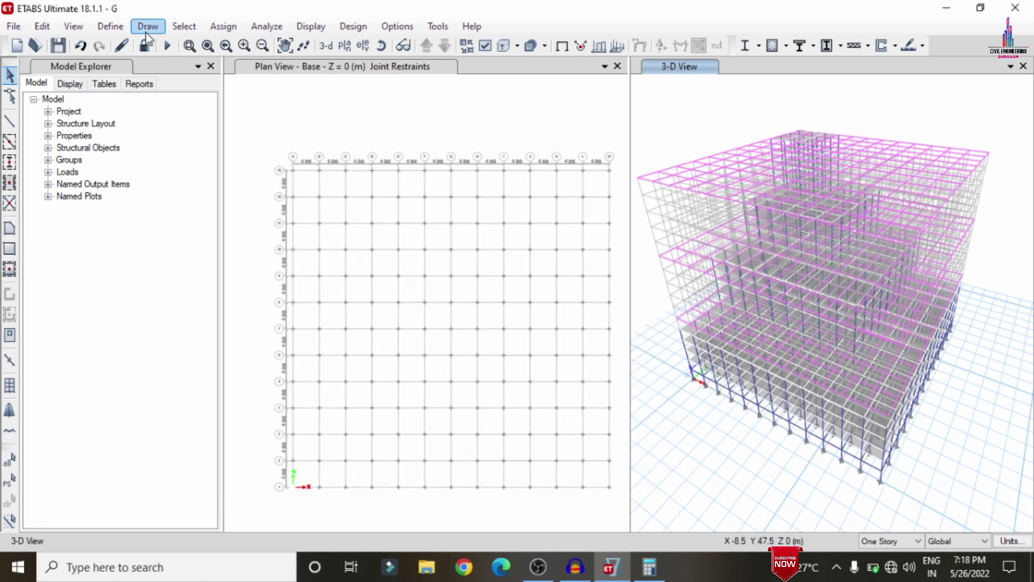
Run the analysis again and accept the concrete frame design preferences for IS 456:2000.
click(167, 46)
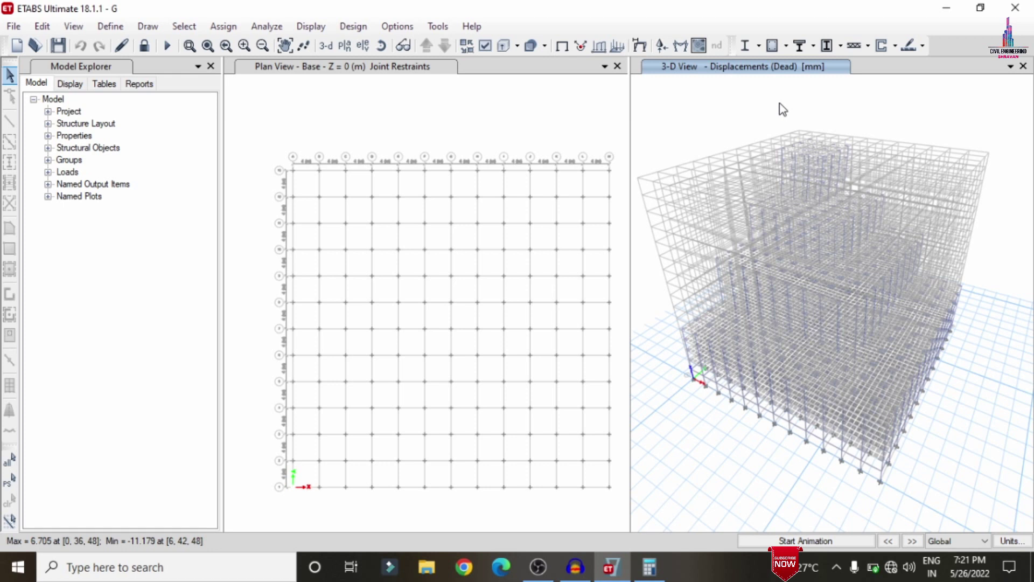
click(350, 28)
mouse_move(367, 70)
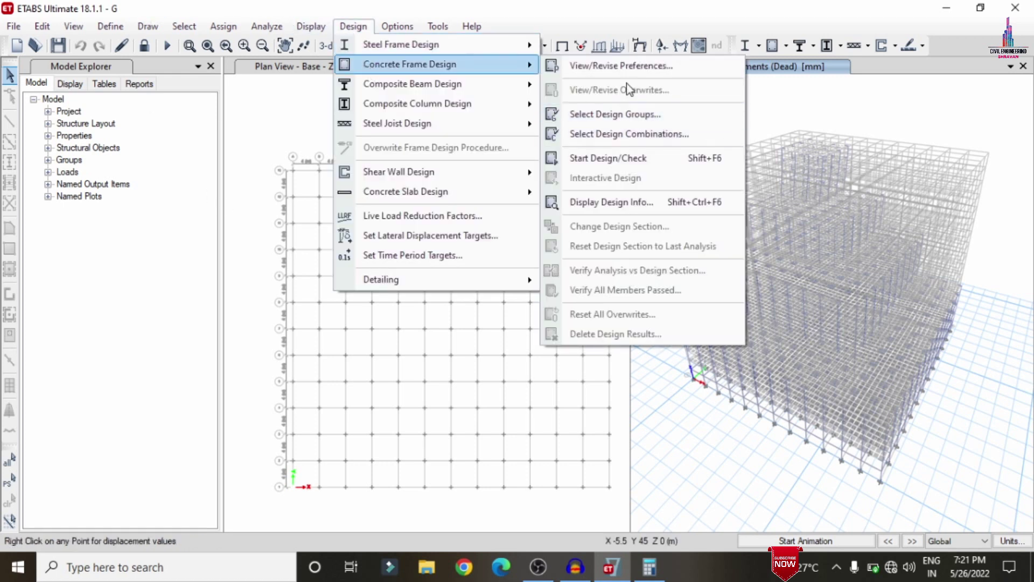
click(628, 69)
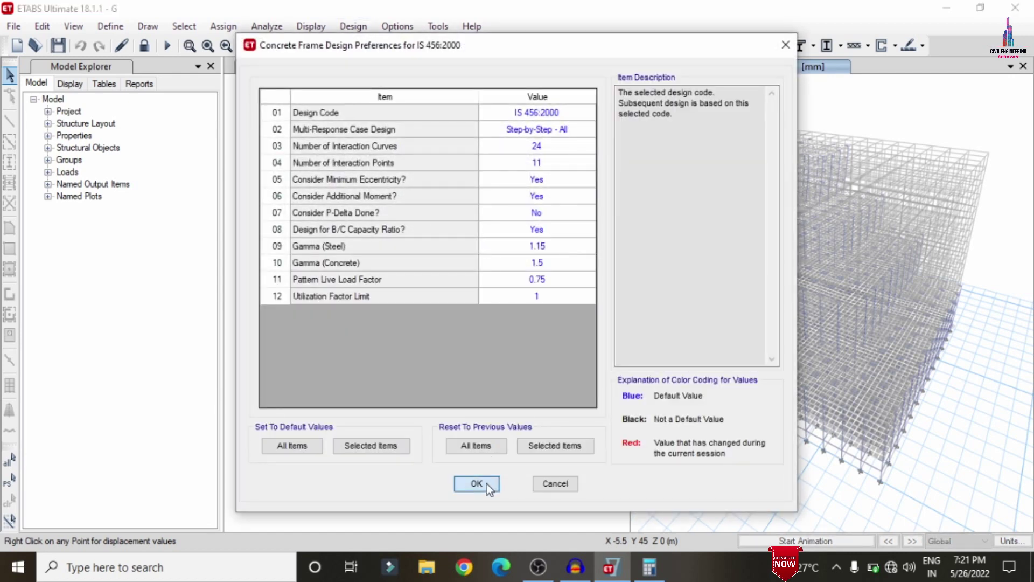
click(487, 484)
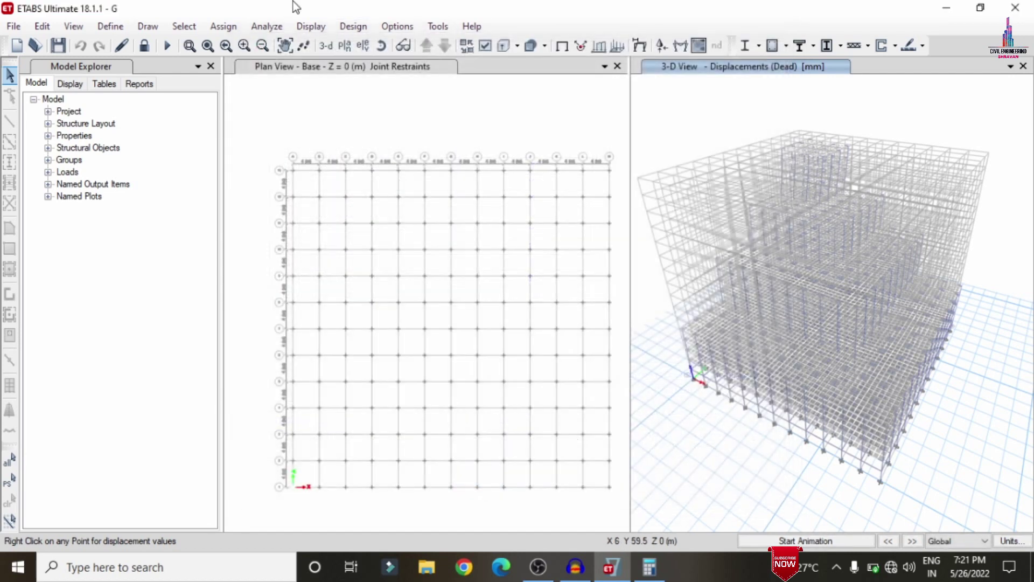
Run the concrete frame design check and the concrete slab design for the building.
click(351, 27)
mouse_move(382, 72)
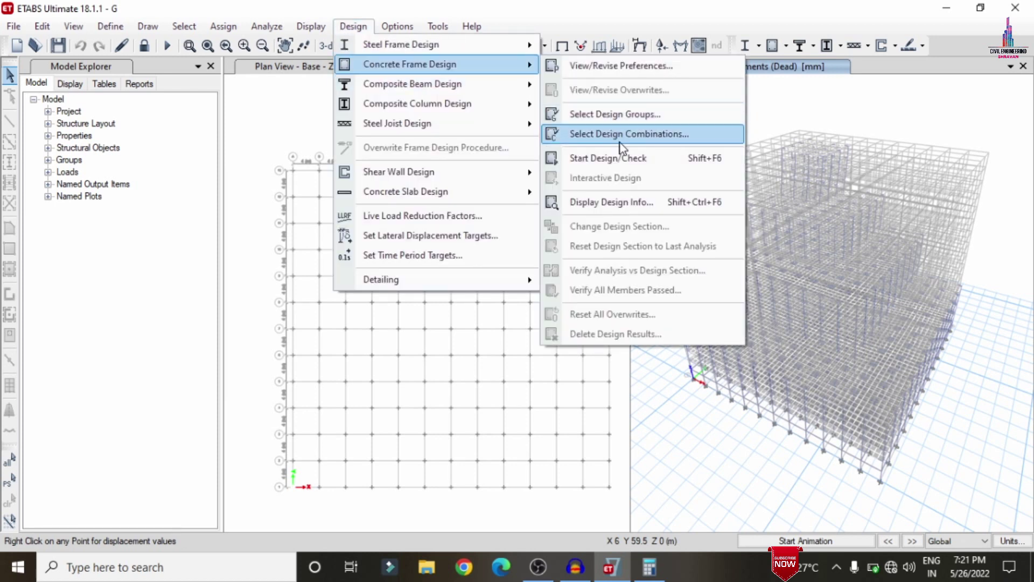
click(630, 158)
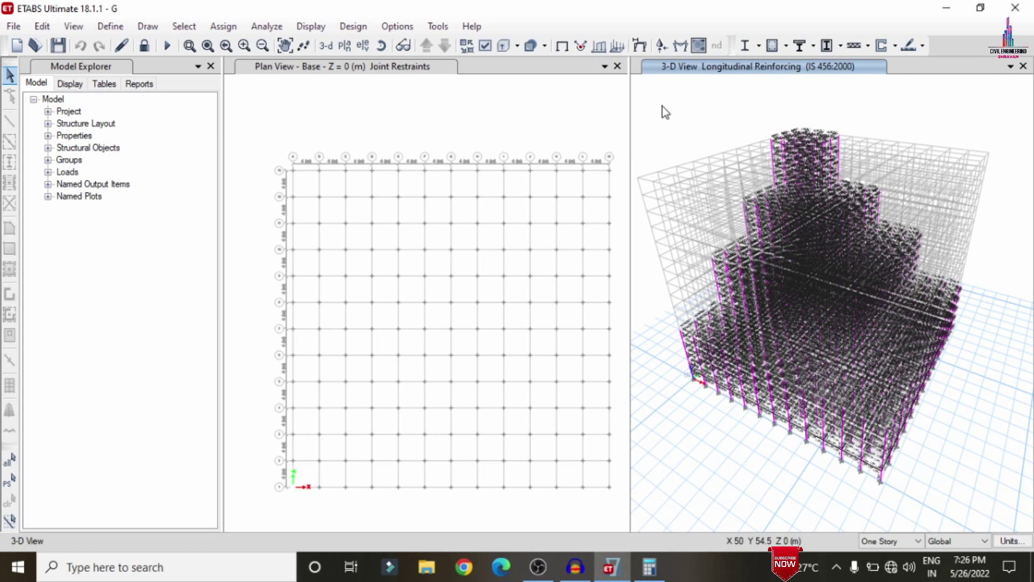
click(923, 46)
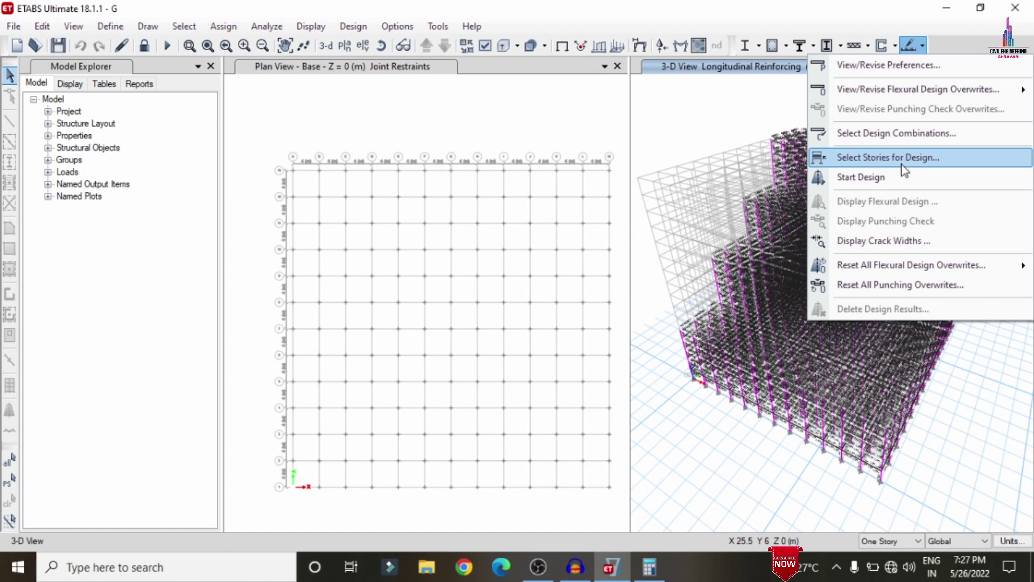
click(883, 177)
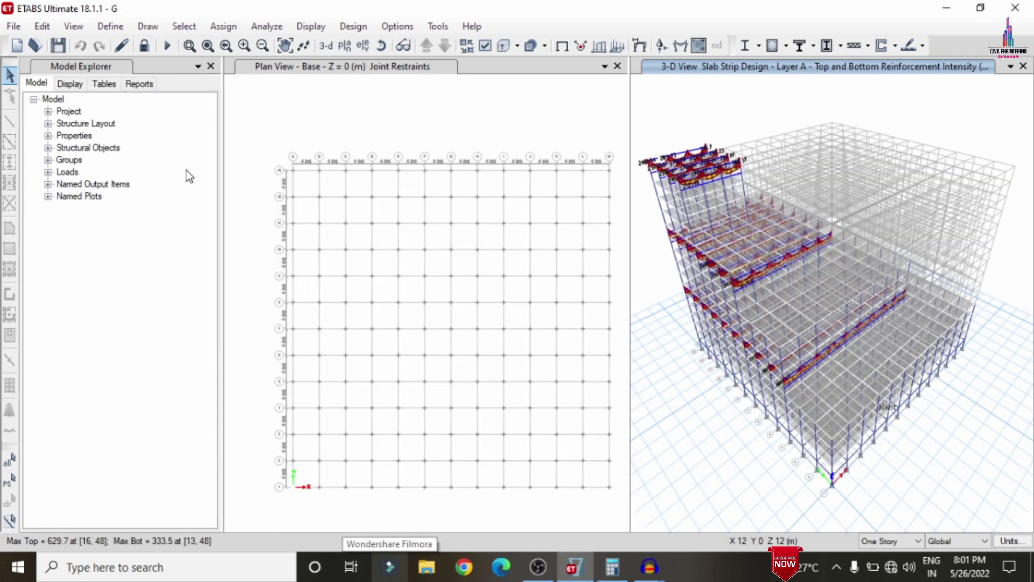
Switch to CSiDetail with G.EDB and set the detailing units to kilonewton force, the SI (25) rebar set and rebar weight in tons.
click(13, 26)
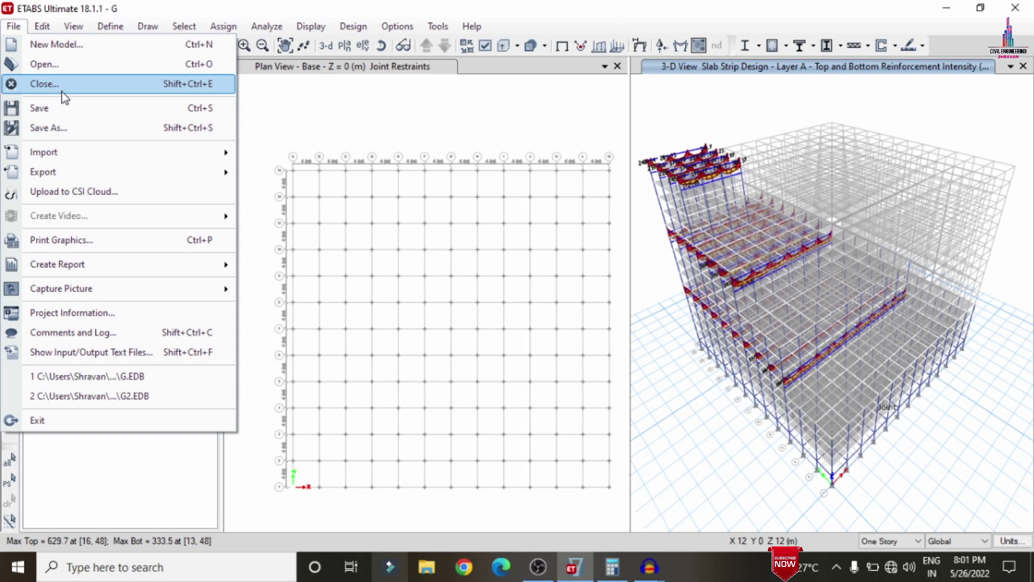
click(355, 120)
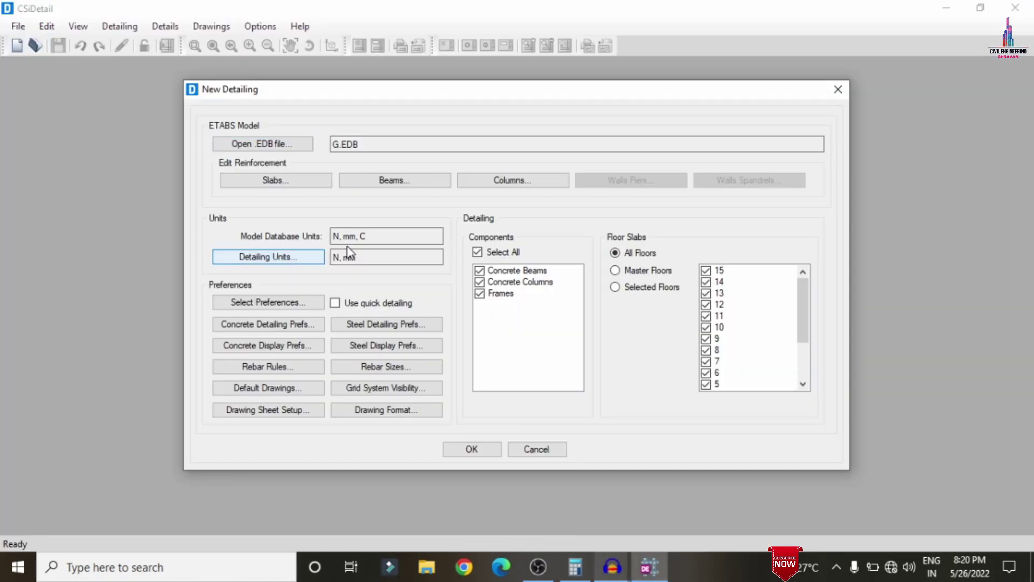
click(452, 309)
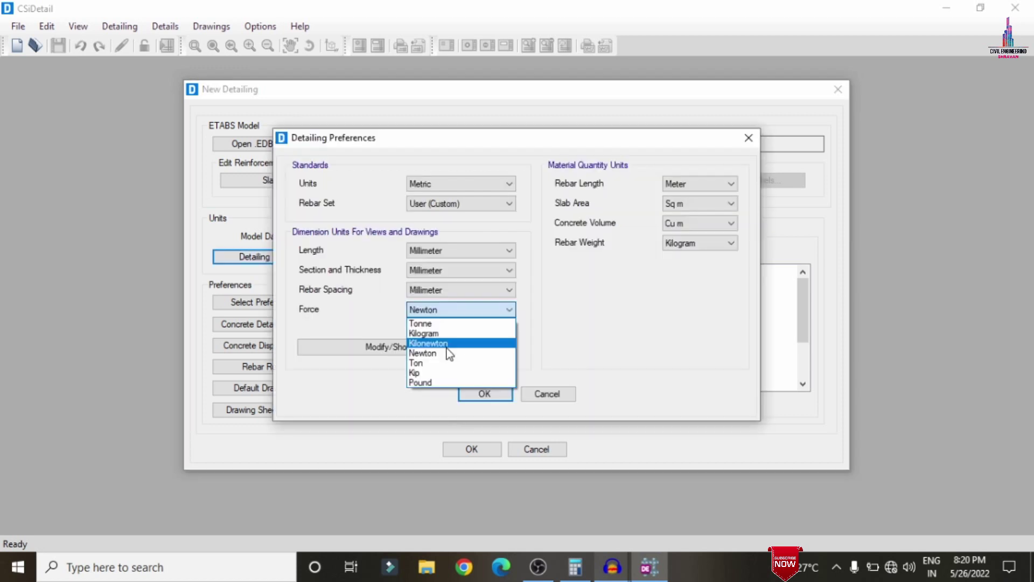
click(431, 343)
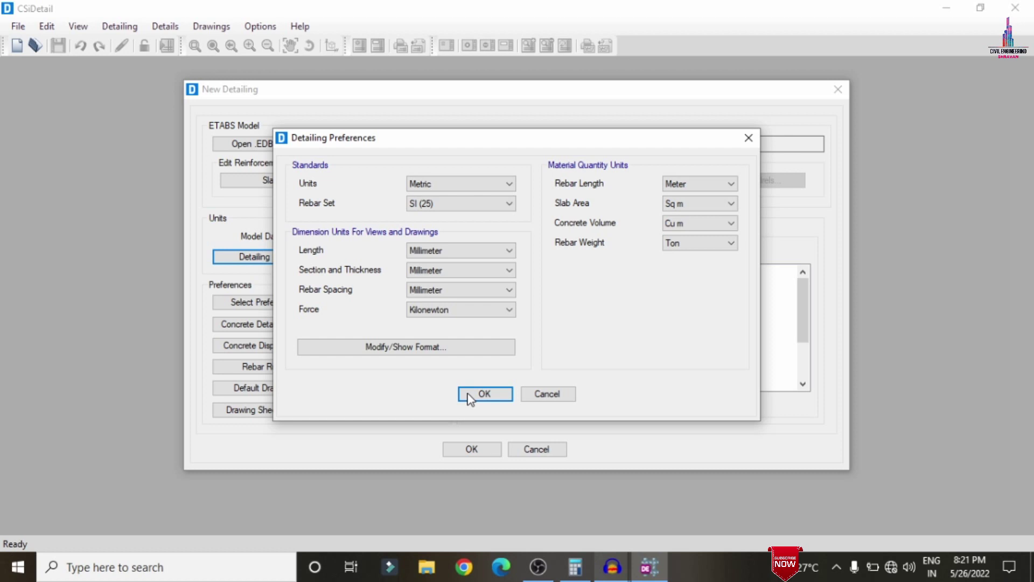
click(469, 396)
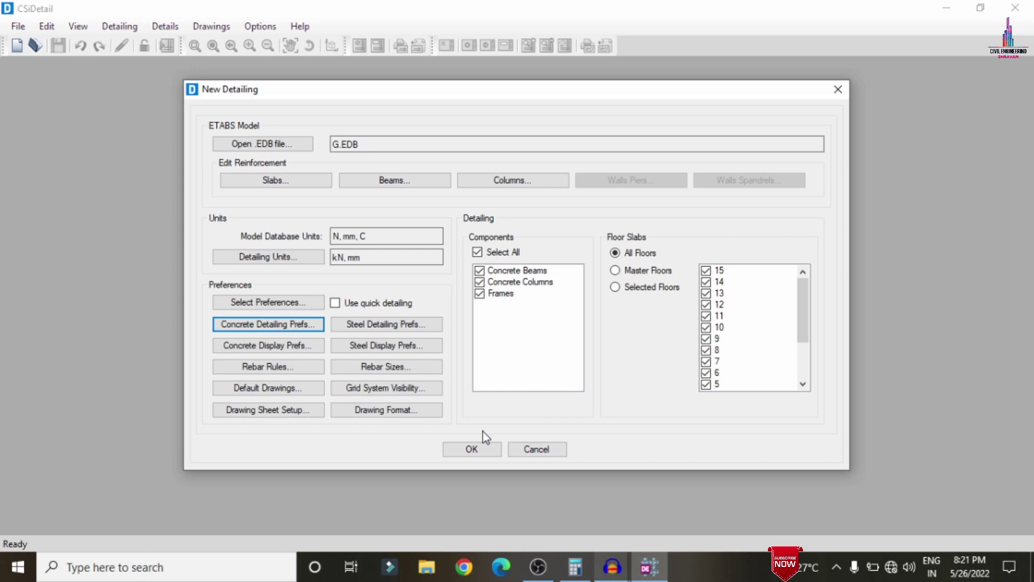
click(280, 368)
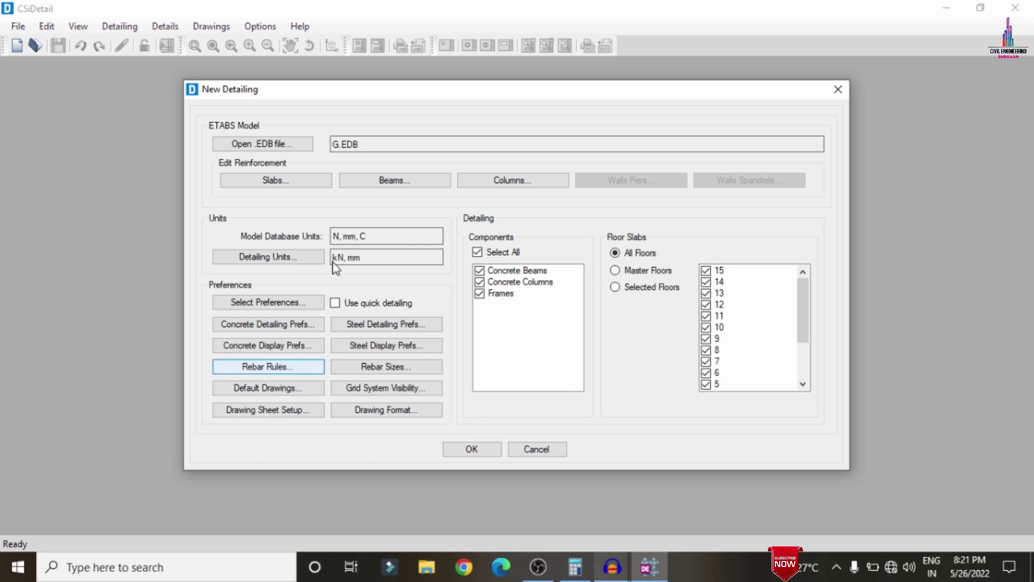